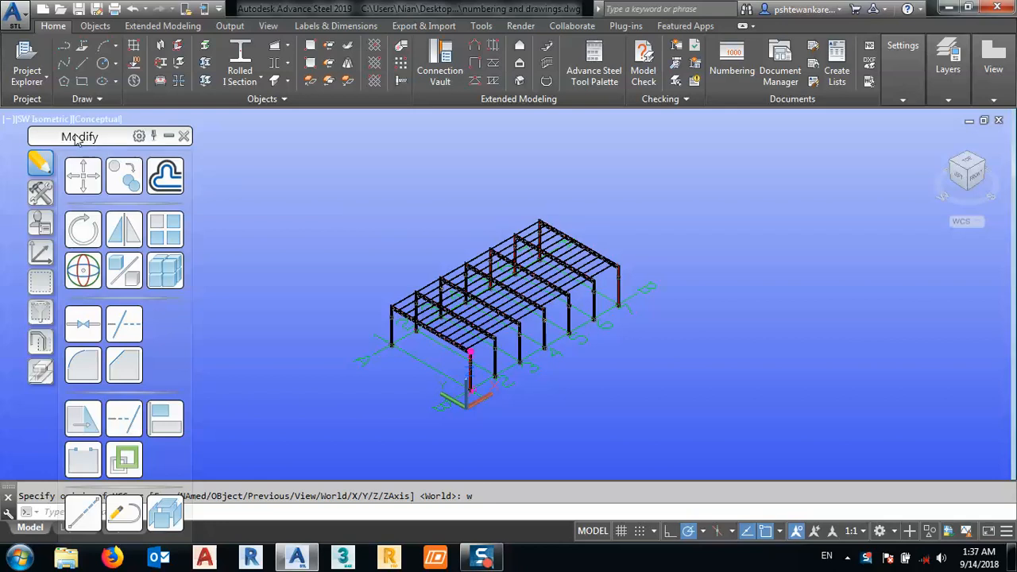
Examine the steel frame's columns, trusses and purlins, down to the connection at the front corner.
drag(80, 137, 55, 136)
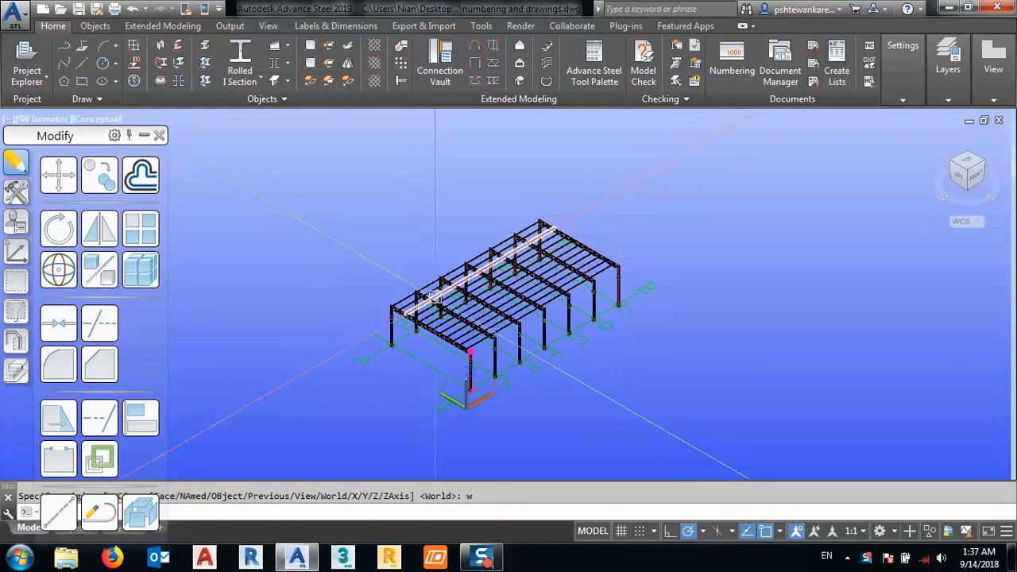
scroll(424, 334, up, 6)
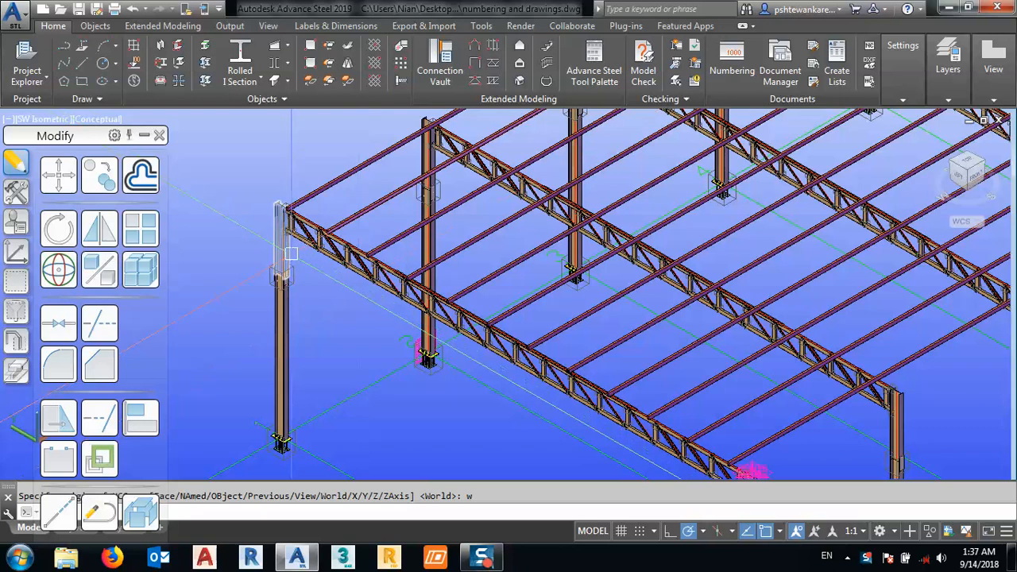
scroll(550, 229, down, 8)
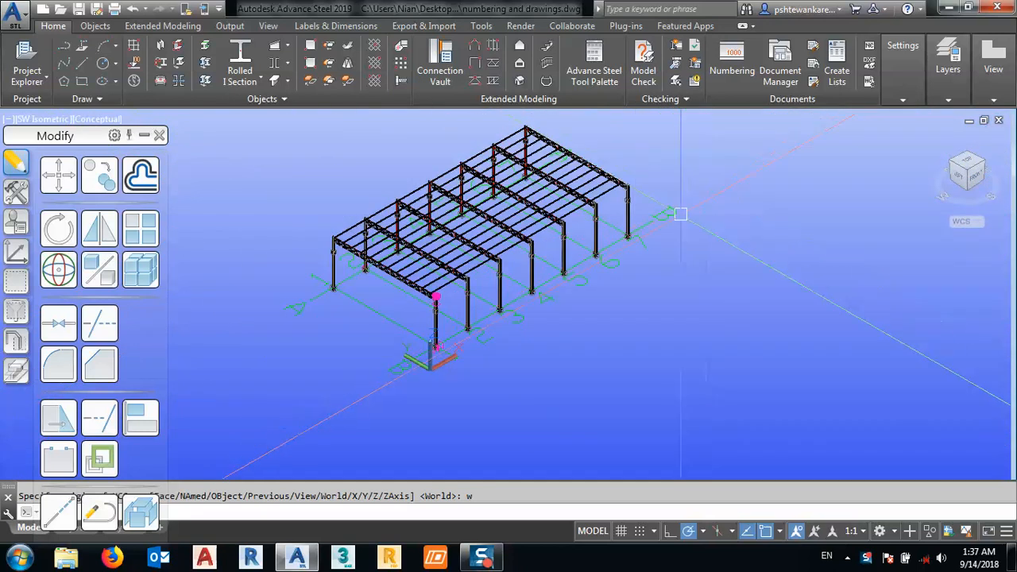
scroll(550, 230, up, 4)
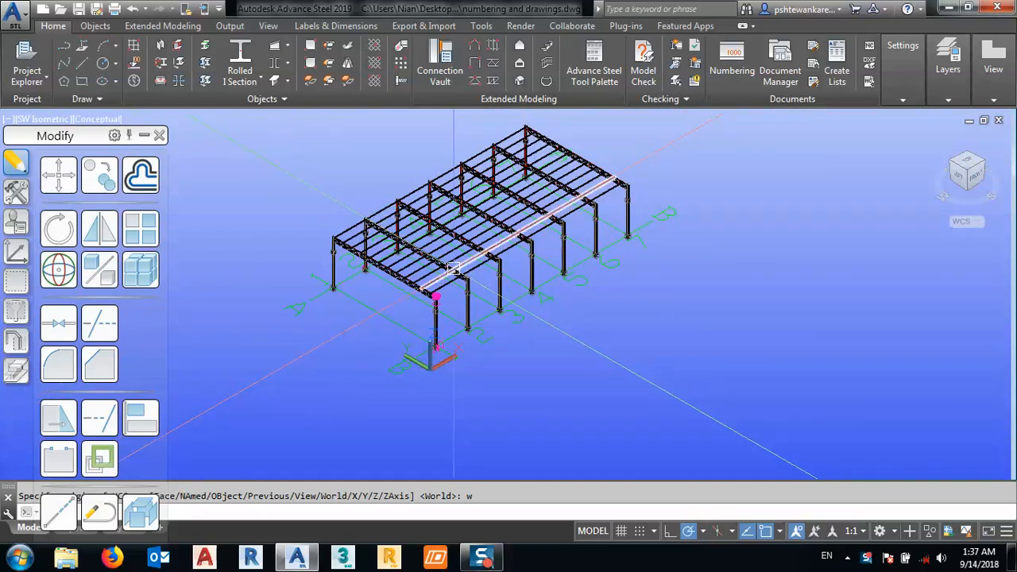
scroll(438, 302, up, 6)
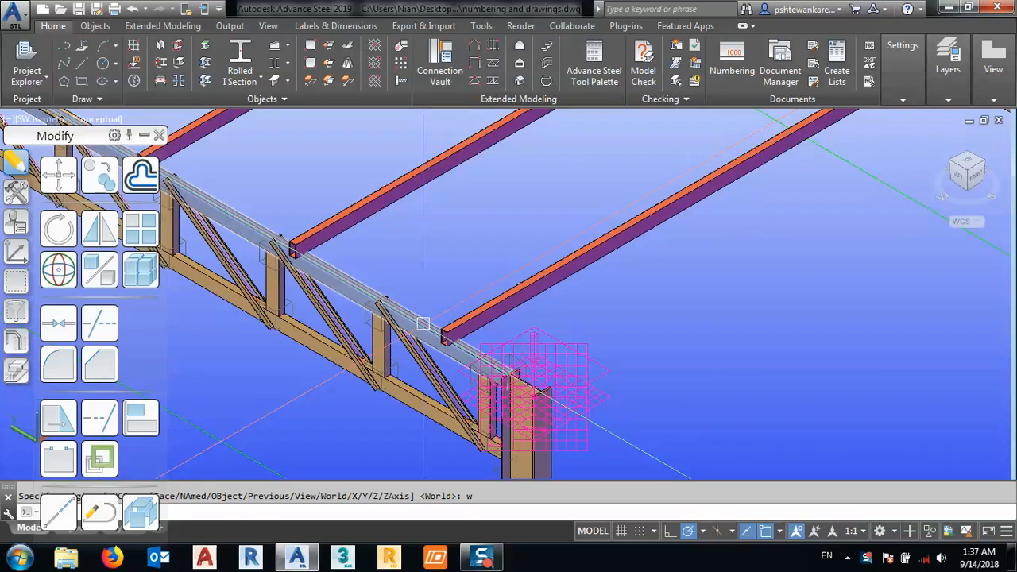
mouse_move(424, 323)
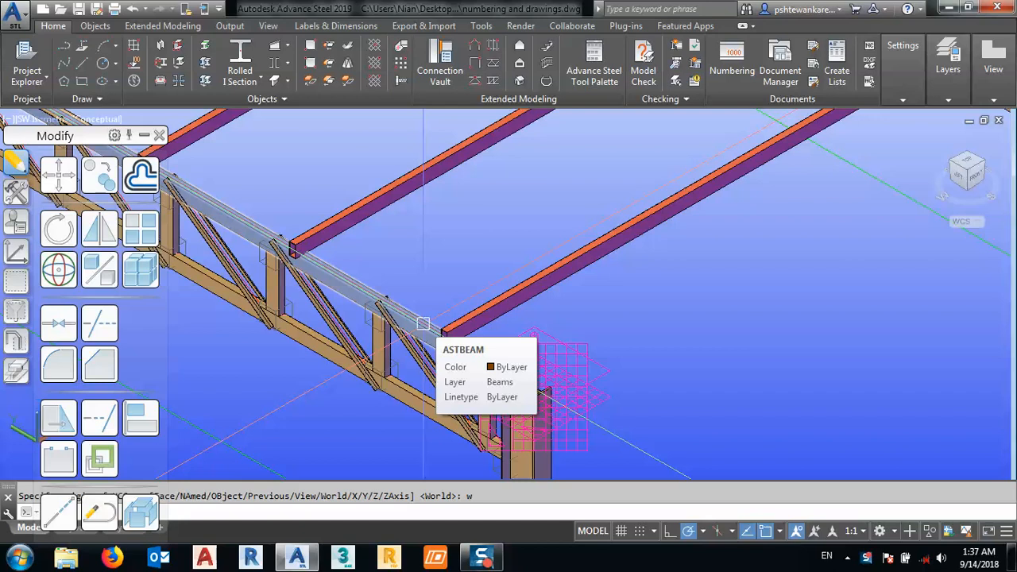
click(219, 9)
click(264, 8)
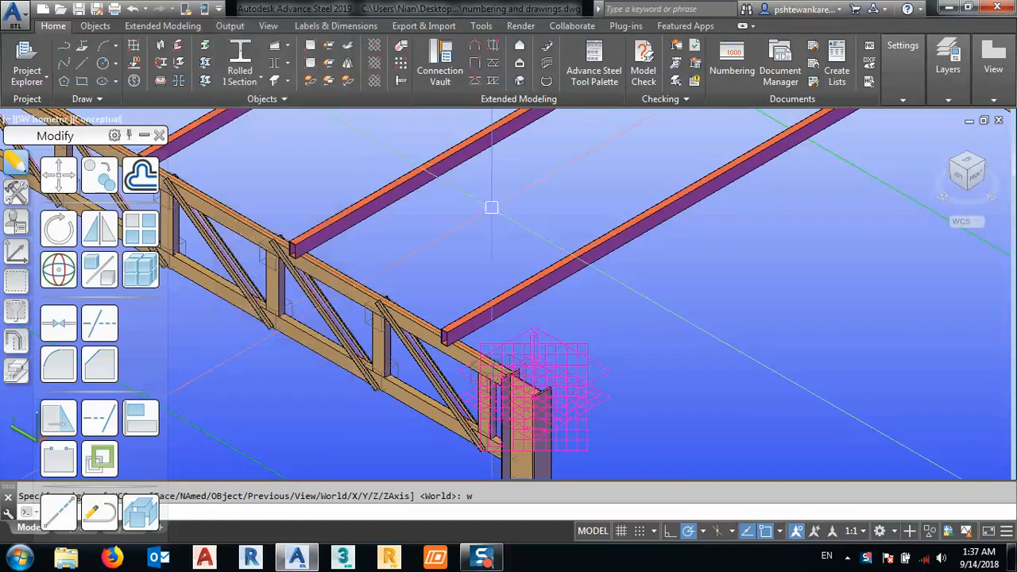
Review the user-defined Parts drawing styles in the Drawing Style Manager and leave it without changes.
click(229, 27)
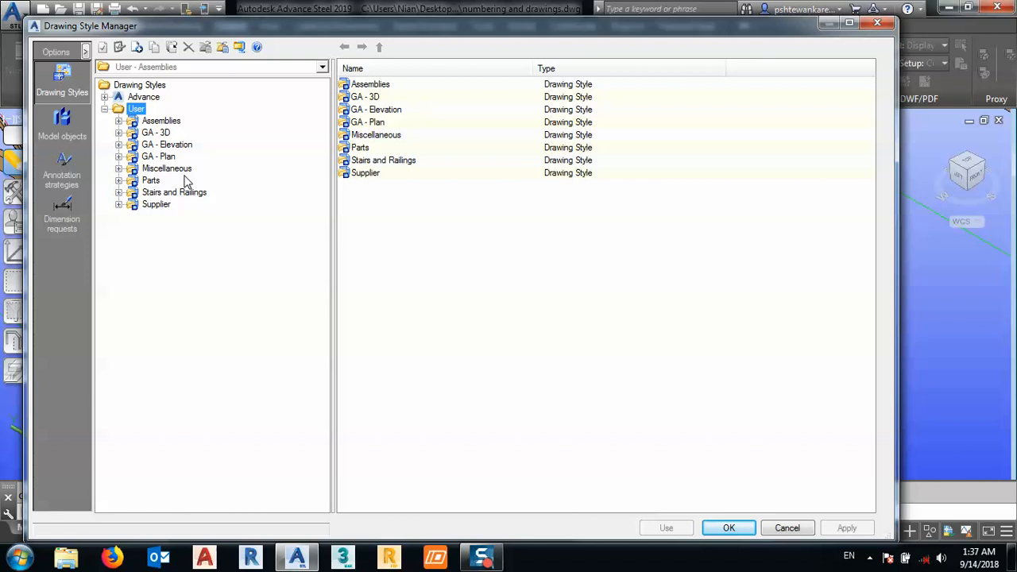
click(151, 181)
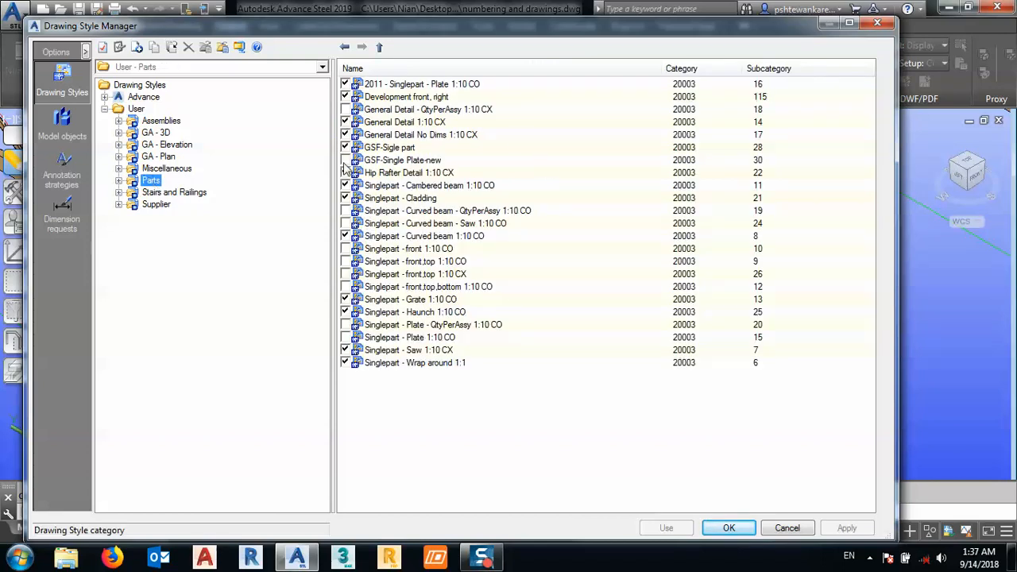
click(787, 527)
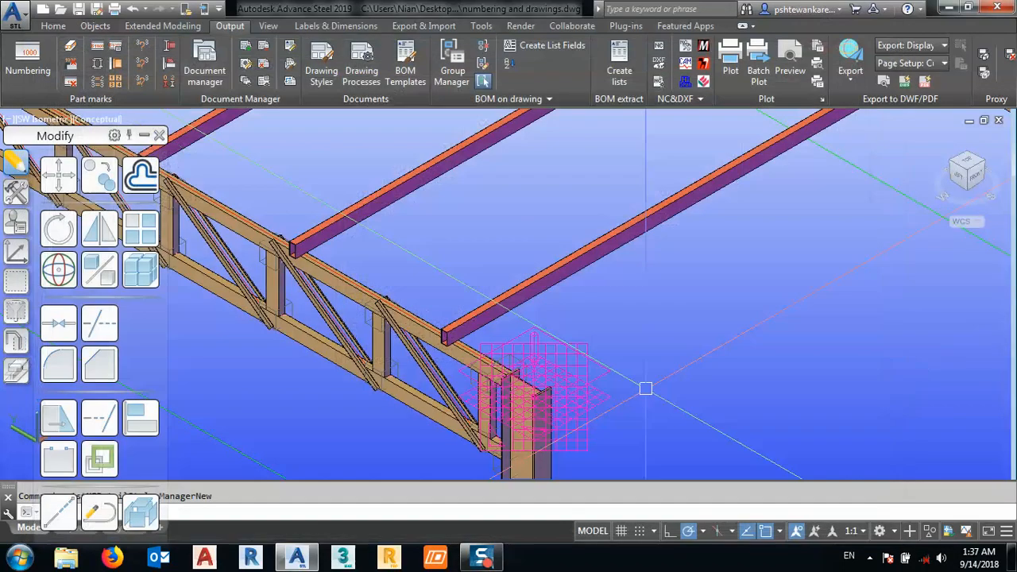
Delete the model's existing numbering, including the assembly numbers, and toggle the use of preliminary part marks.
scroll(398, 294, down, 5)
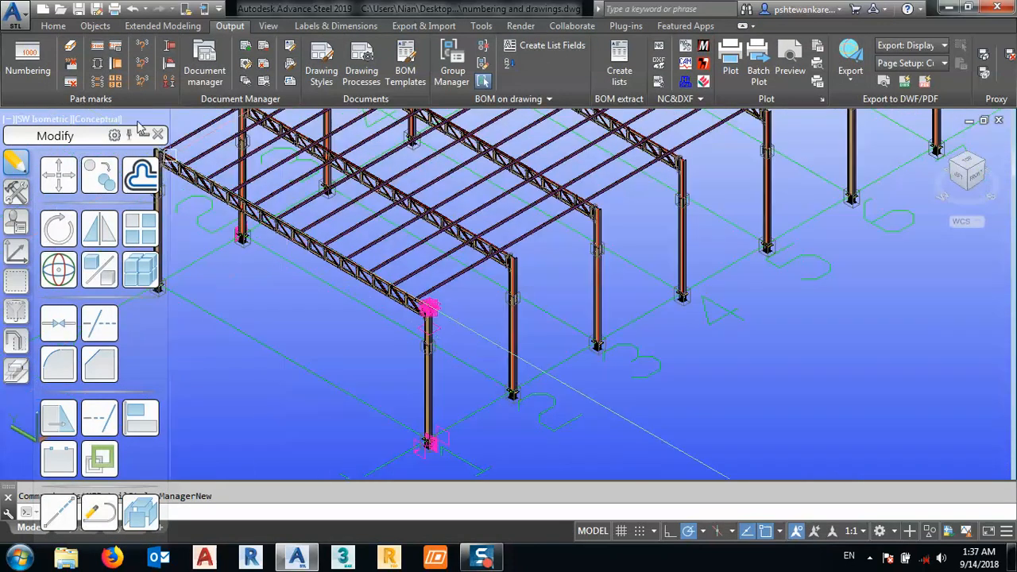
click(70, 85)
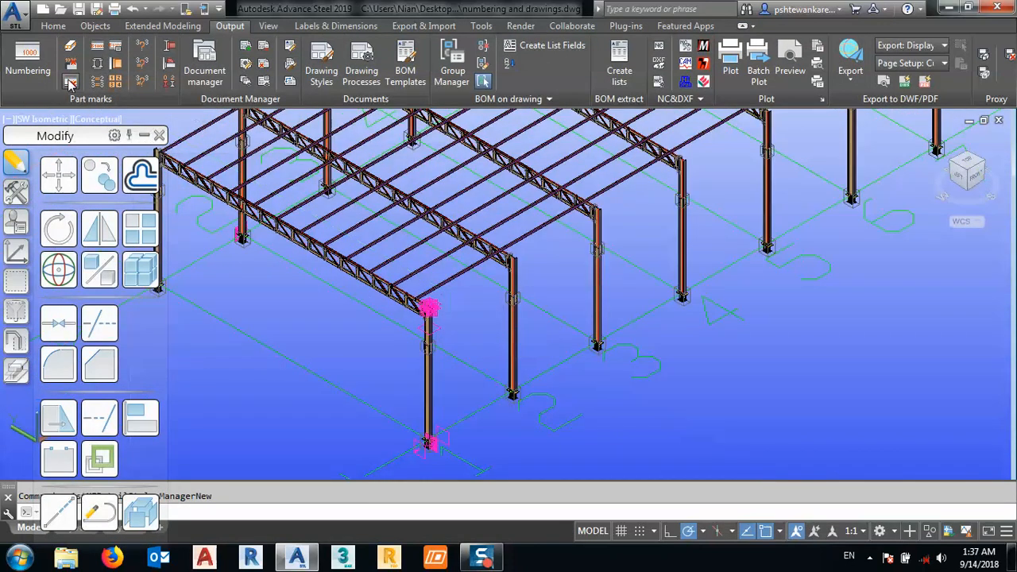
click(530, 312)
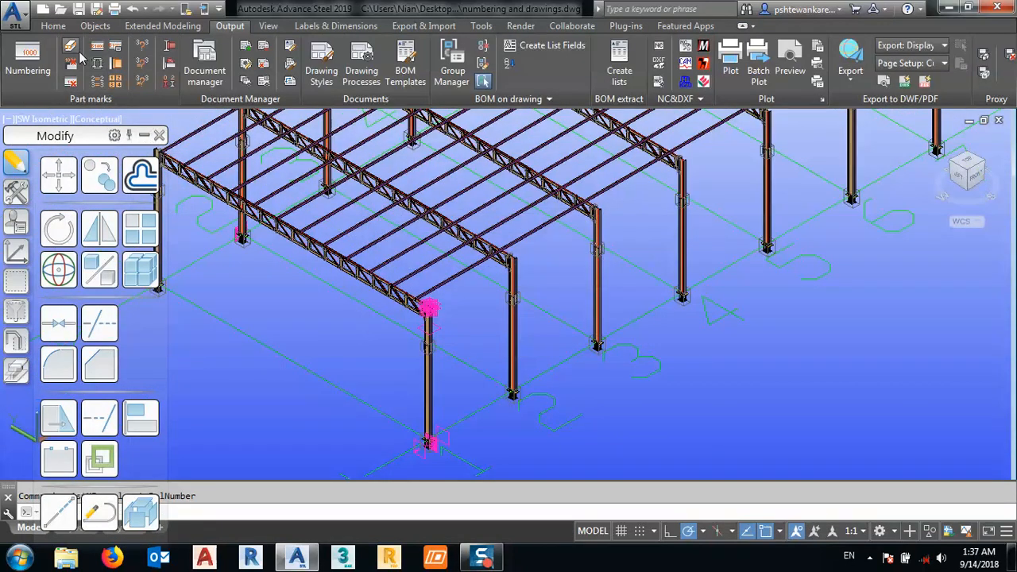
click(71, 49)
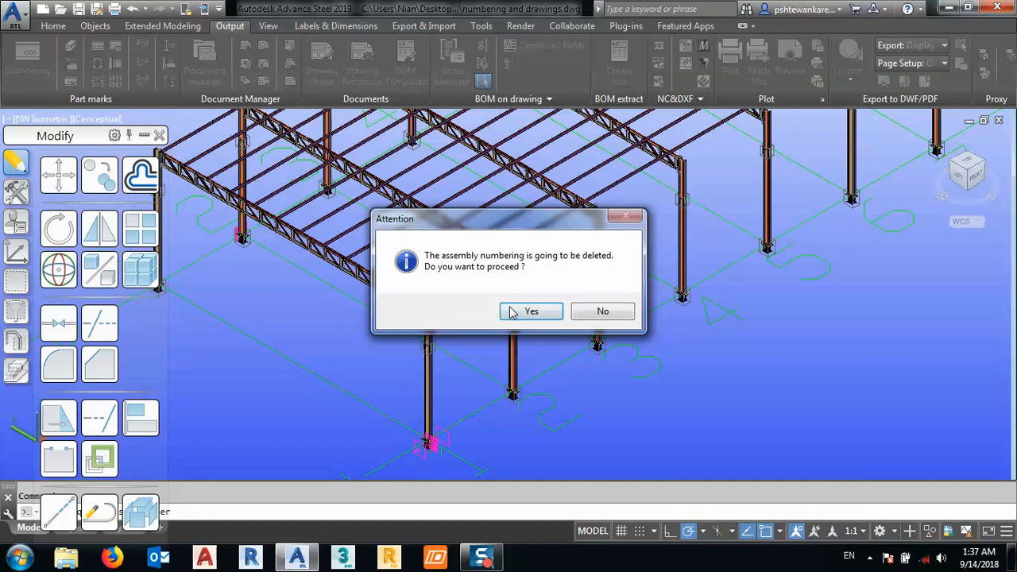
click(530, 311)
click(70, 48)
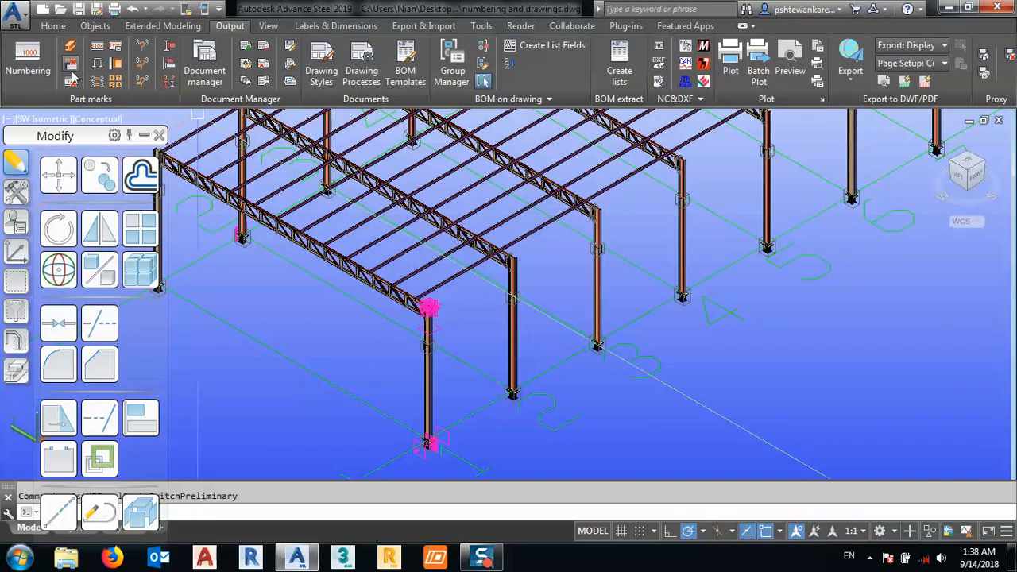
click(71, 83)
click(532, 311)
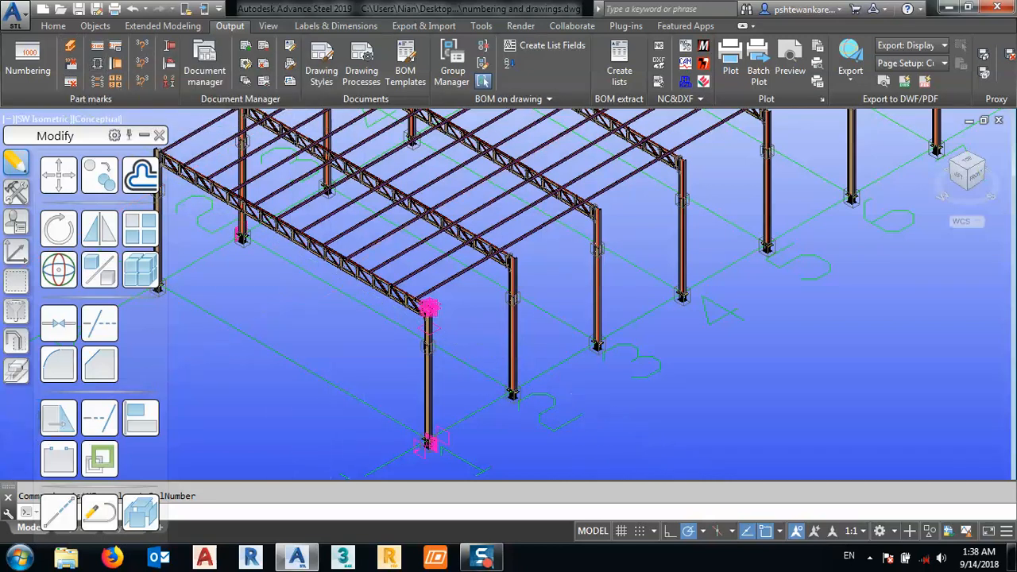
Check the naming properties of a roof purlin for its single part and assembly numbers and prefixes.
scroll(600, 327, down, 4)
scroll(600, 327, down, 1)
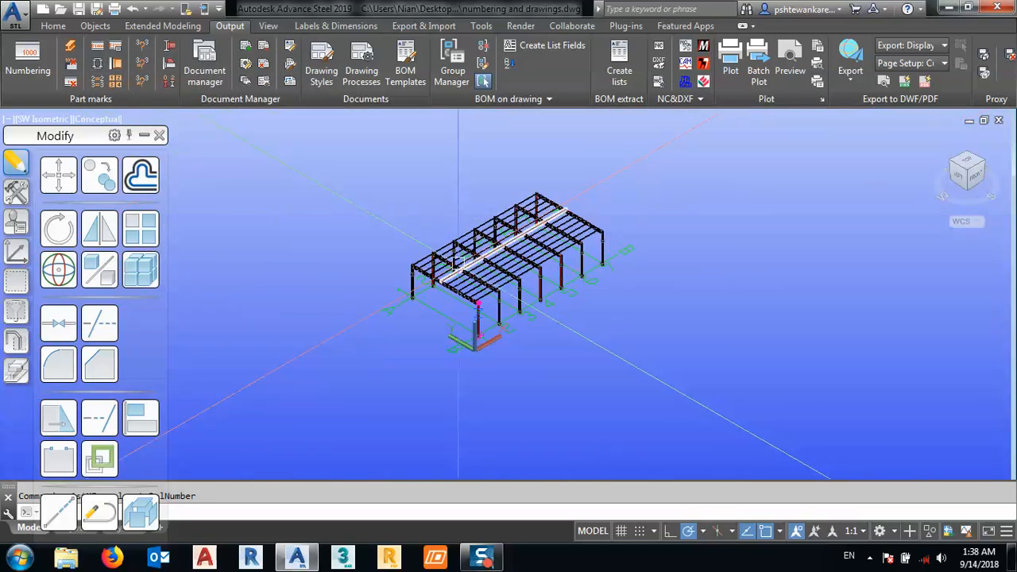
scroll(450, 299, up, 8)
double_click(451, 299)
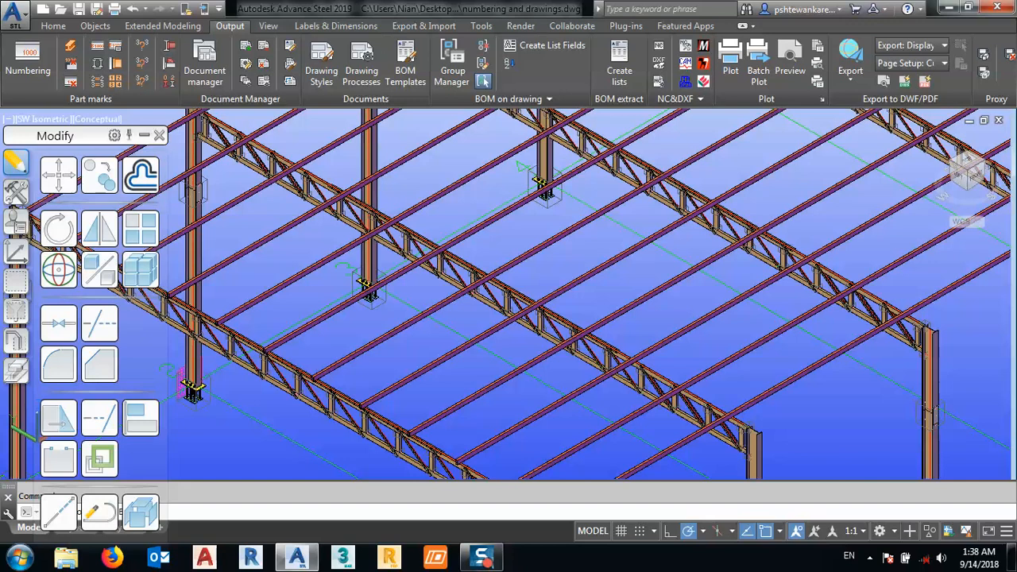
click(100, 128)
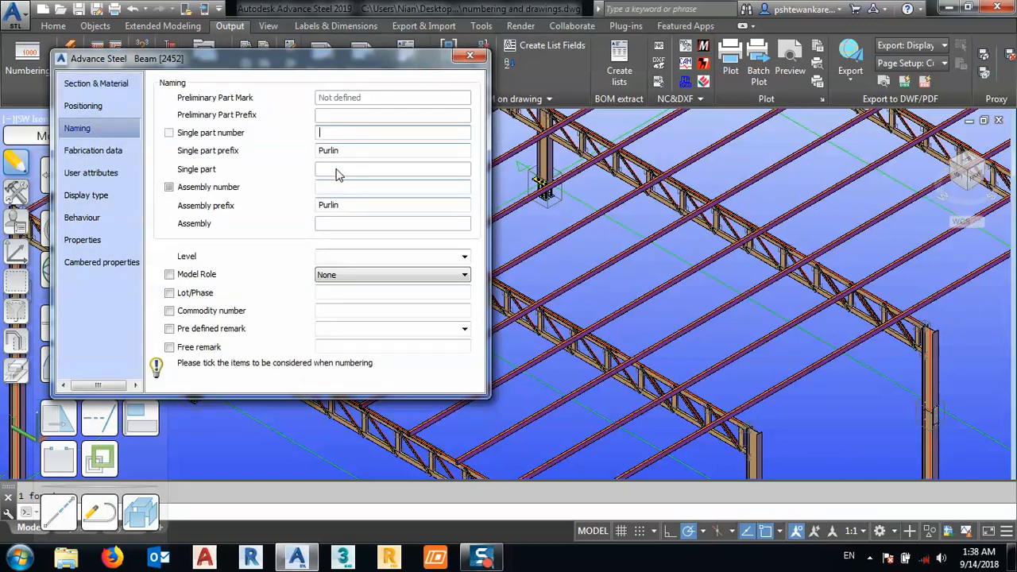
key(Tab)
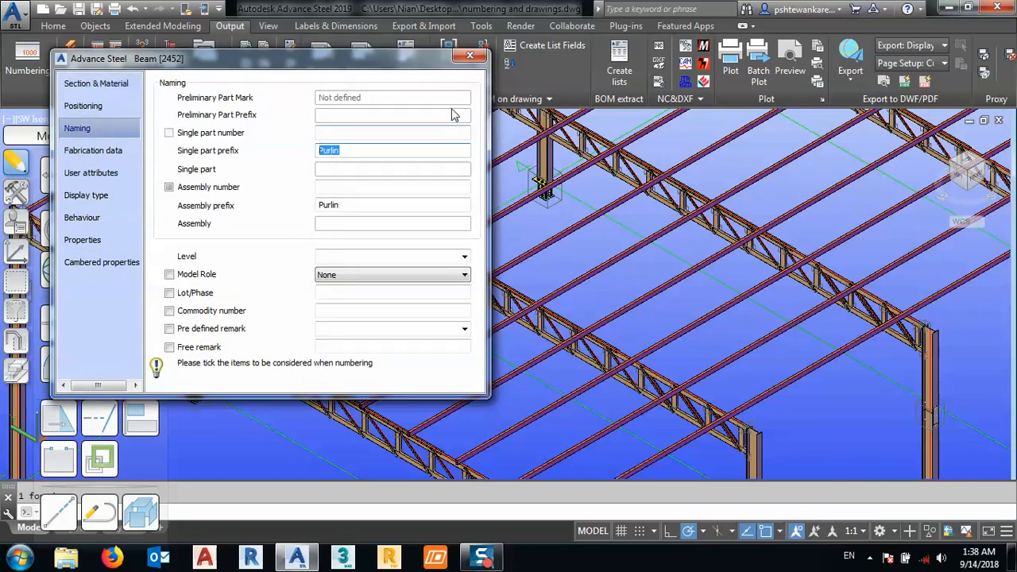
click(470, 55)
Open the equal part detection numbering settings and choose SP No (for main part) = Assembly No as the post number method.
scroll(458, 253, down, 2)
scroll(458, 253, down, 3)
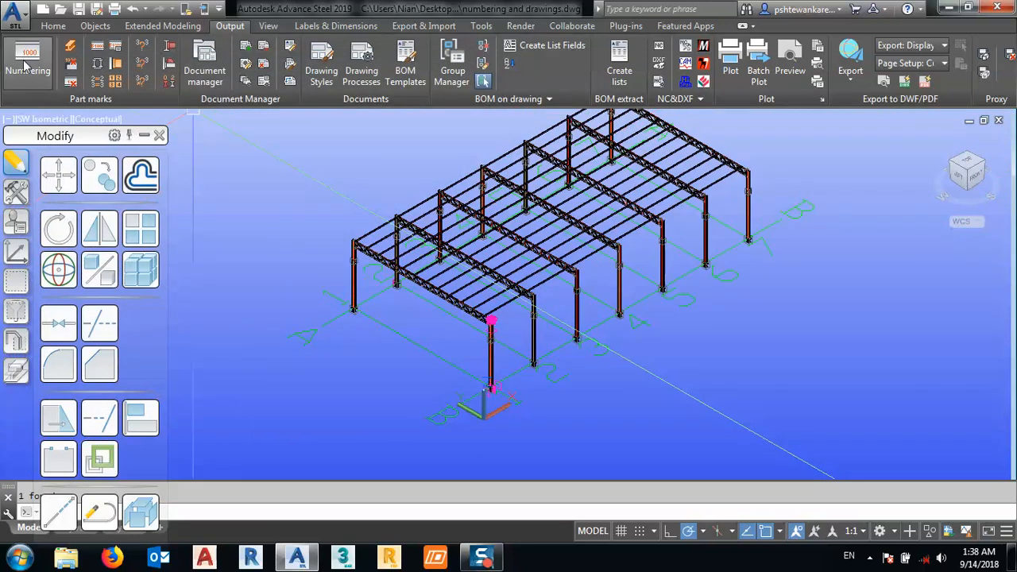
click(27, 63)
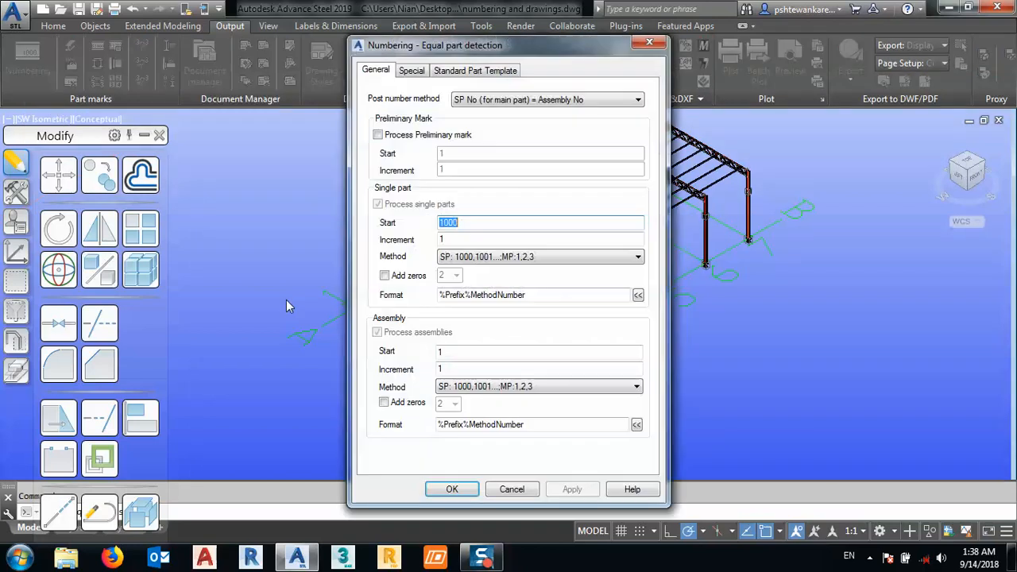
drag(490, 46, 348, 49)
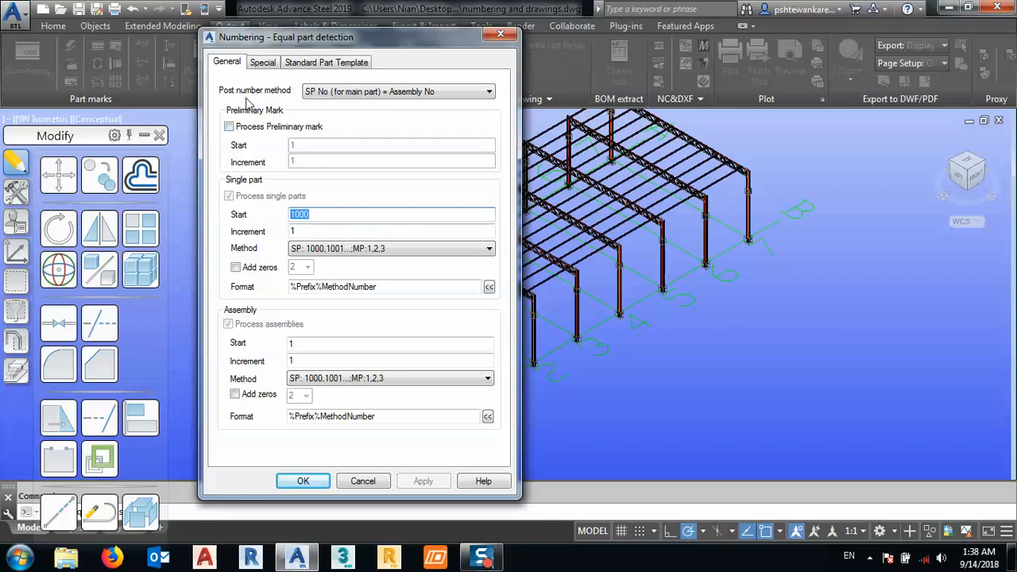
click(321, 92)
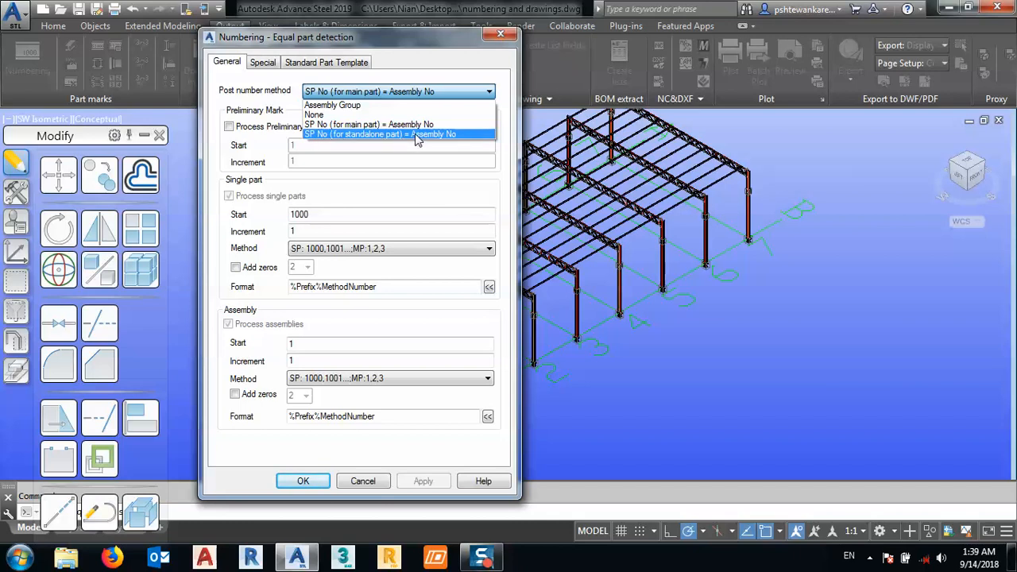
click(345, 129)
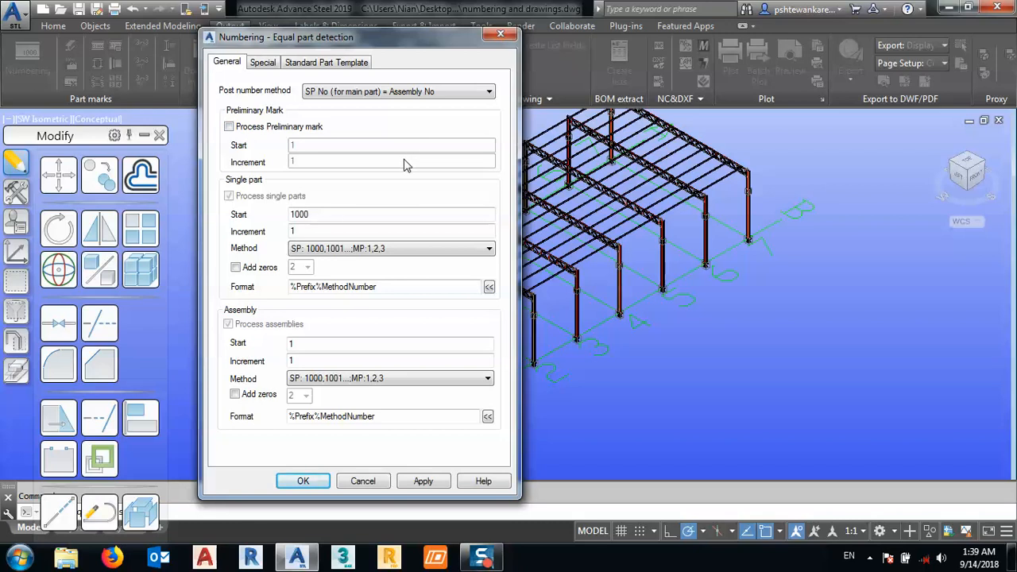
Set the single part start number to 1, apply the settings and run the numbering on the model.
double_click(337, 215)
text(1)
click(310, 342)
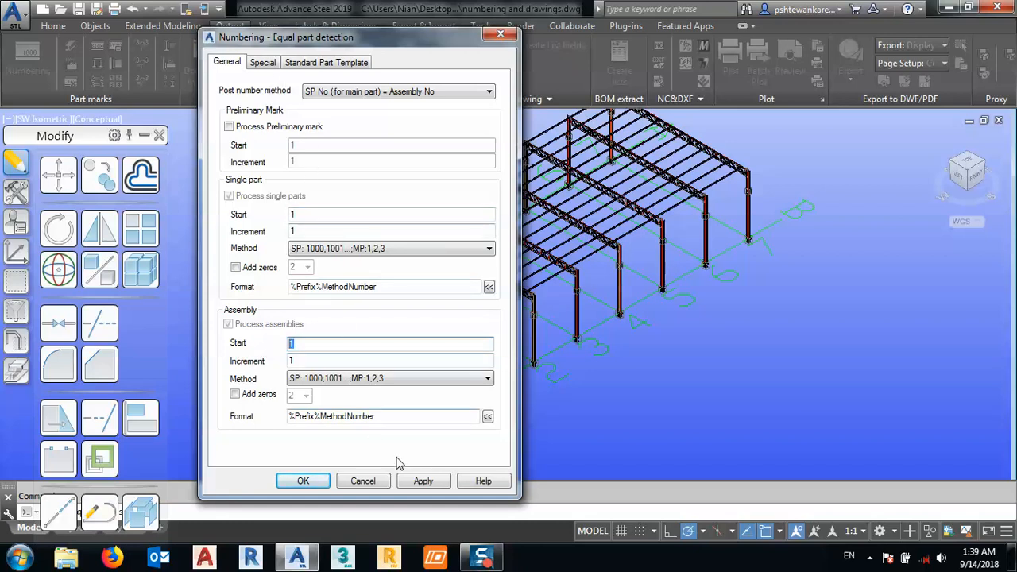
click(419, 479)
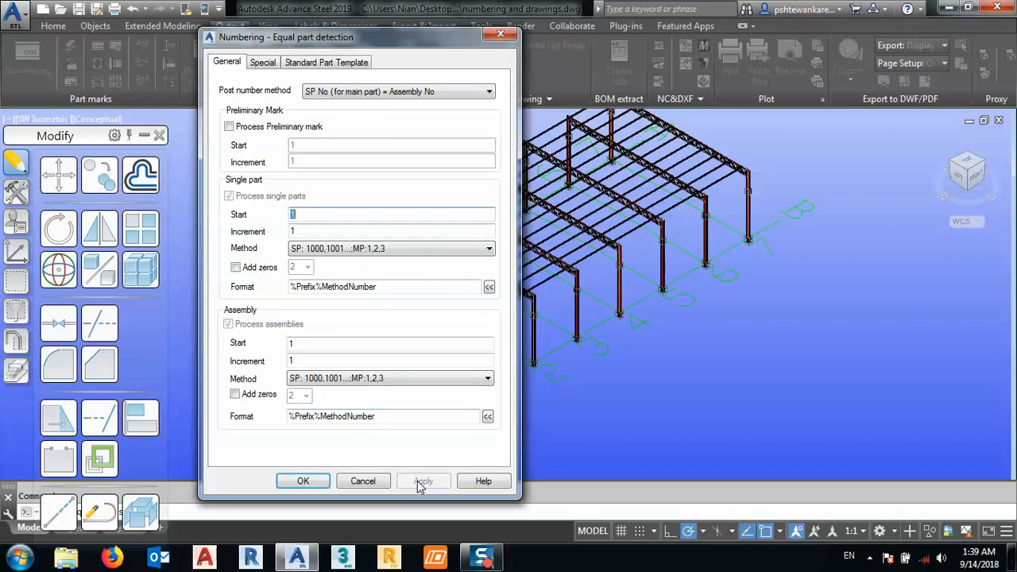
click(304, 482)
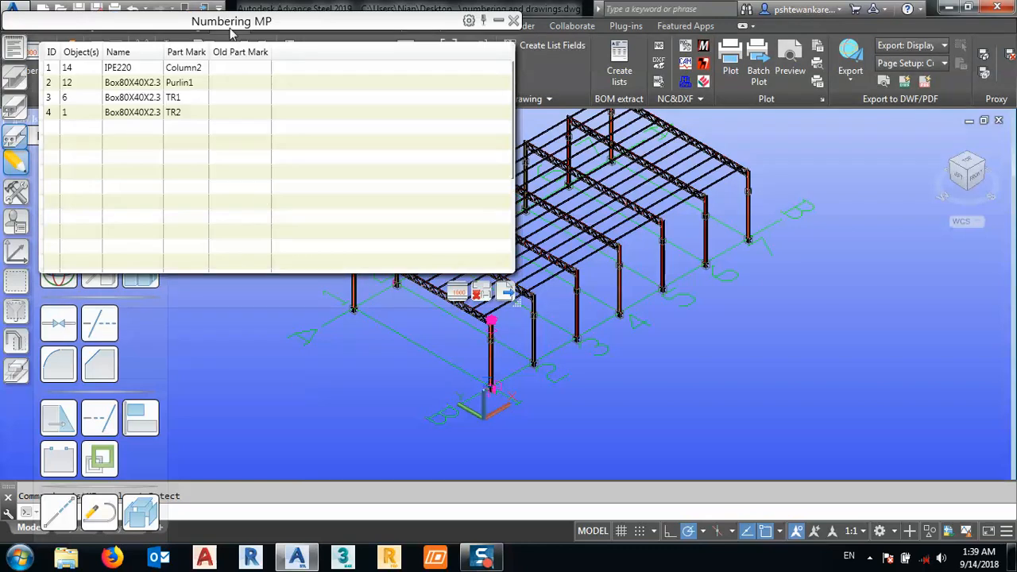
Review the main part numbering results beside the model and locate the IPE220 columns from their row.
drag(221, 18, 260, 54)
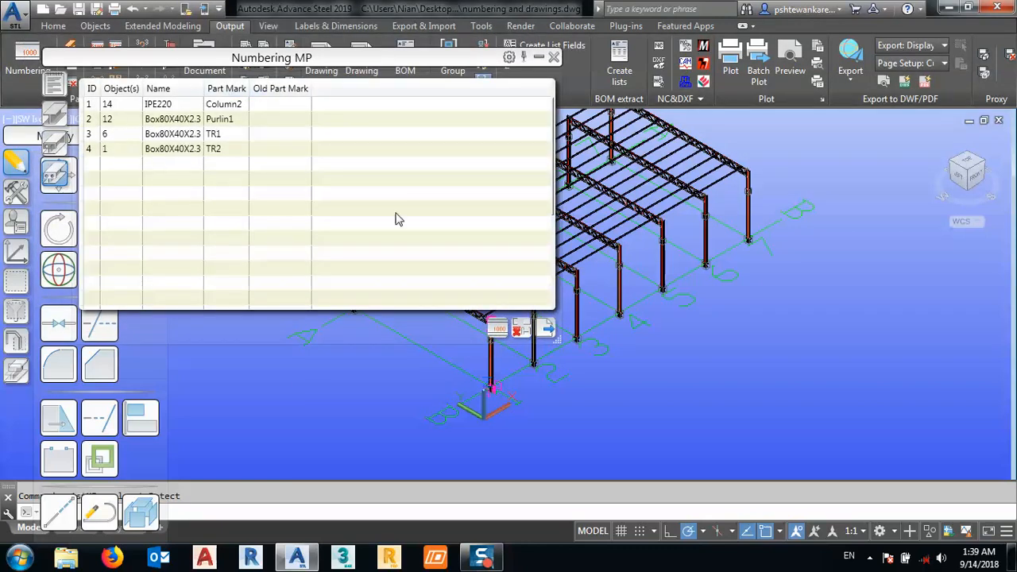
scroll(874, 317, down, 5)
scroll(704, 291, up, 2)
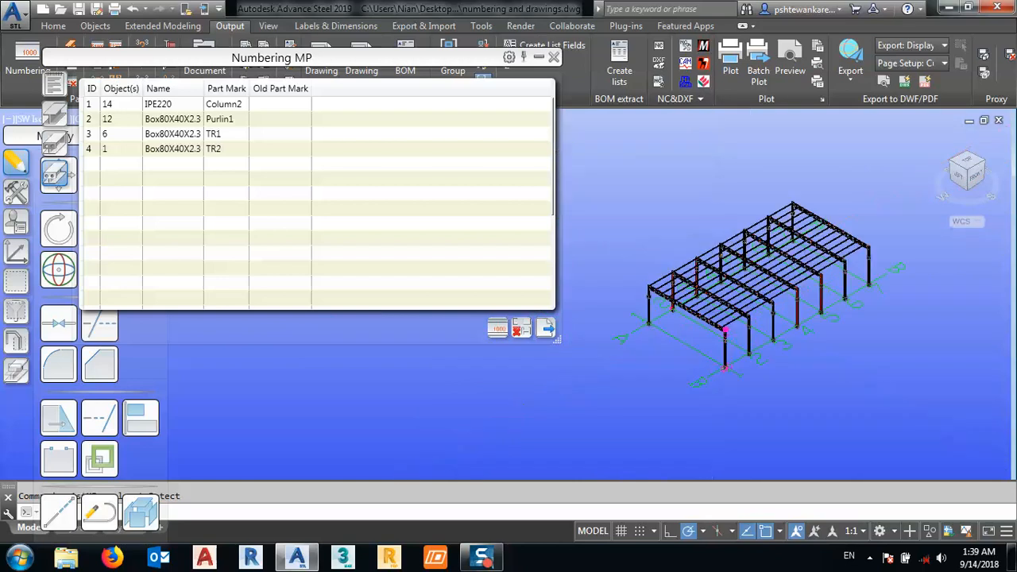
scroll(738, 334, up, 6)
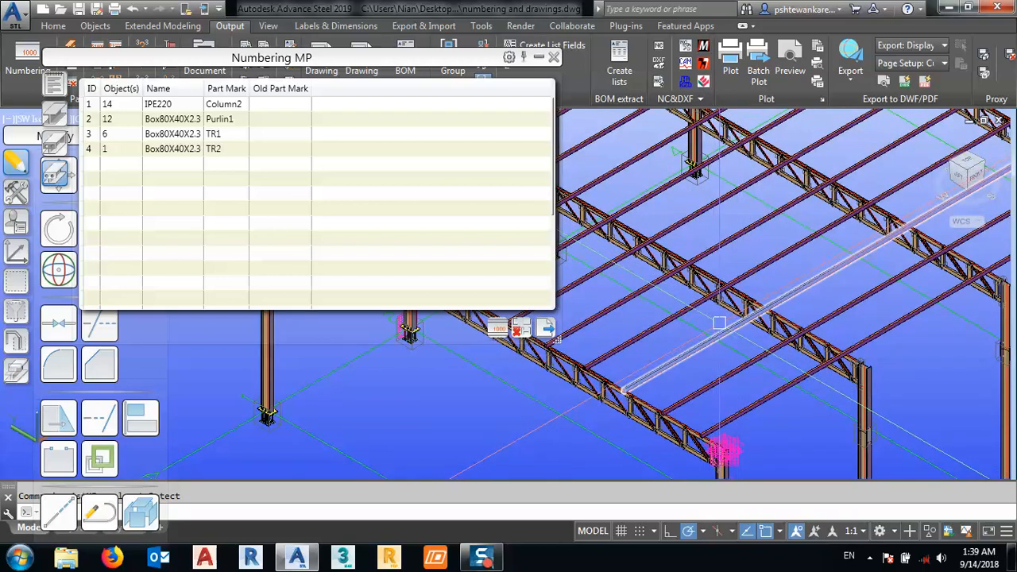
scroll(717, 316, down, 3)
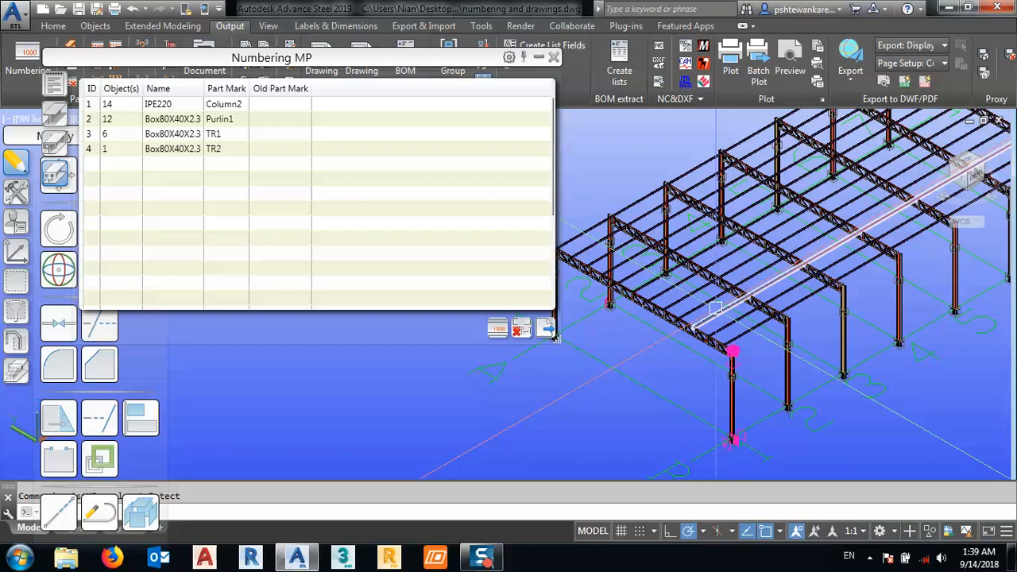
scroll(716, 309, up, 5)
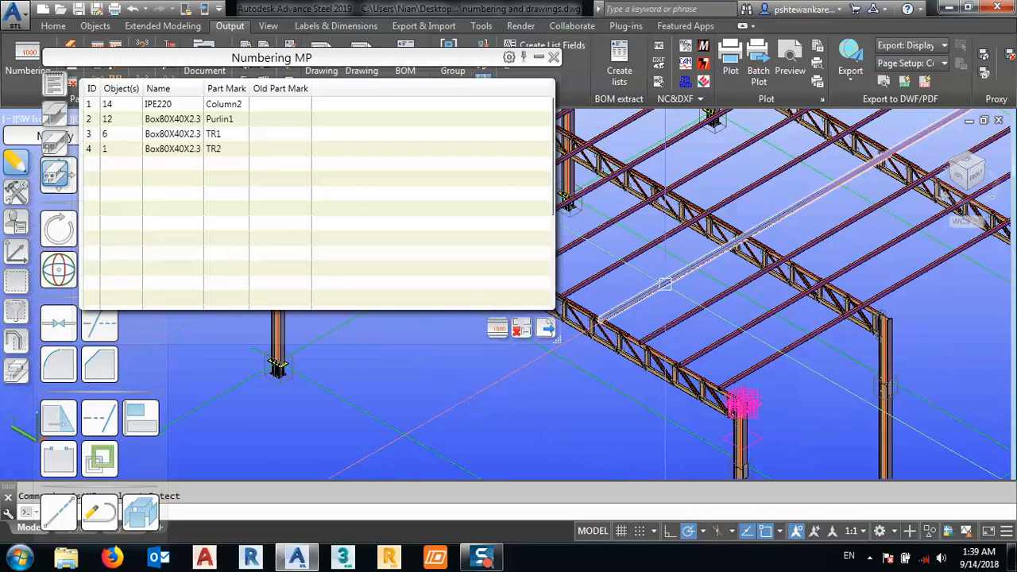
click(113, 104)
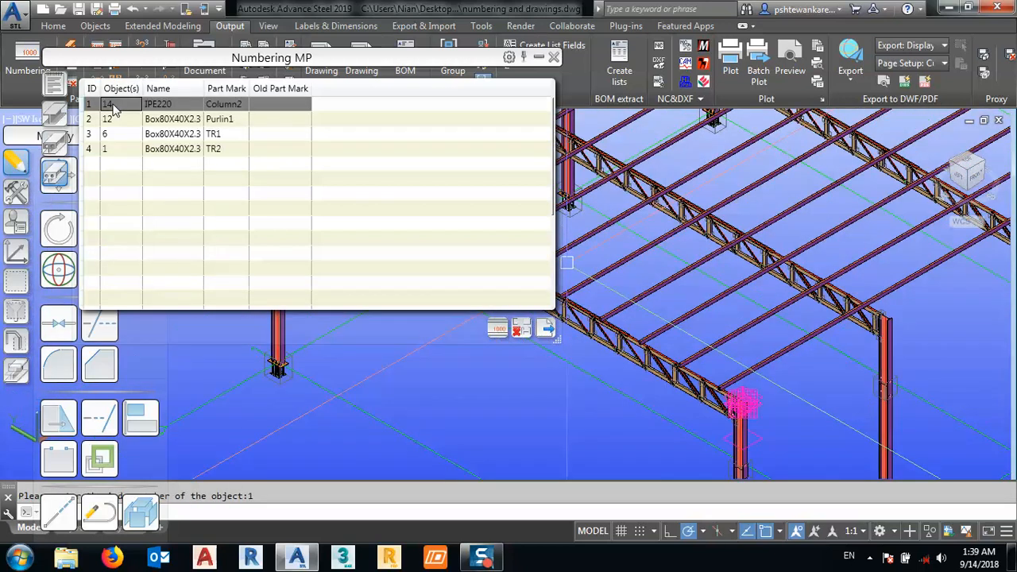
scroll(886, 306, down, 7)
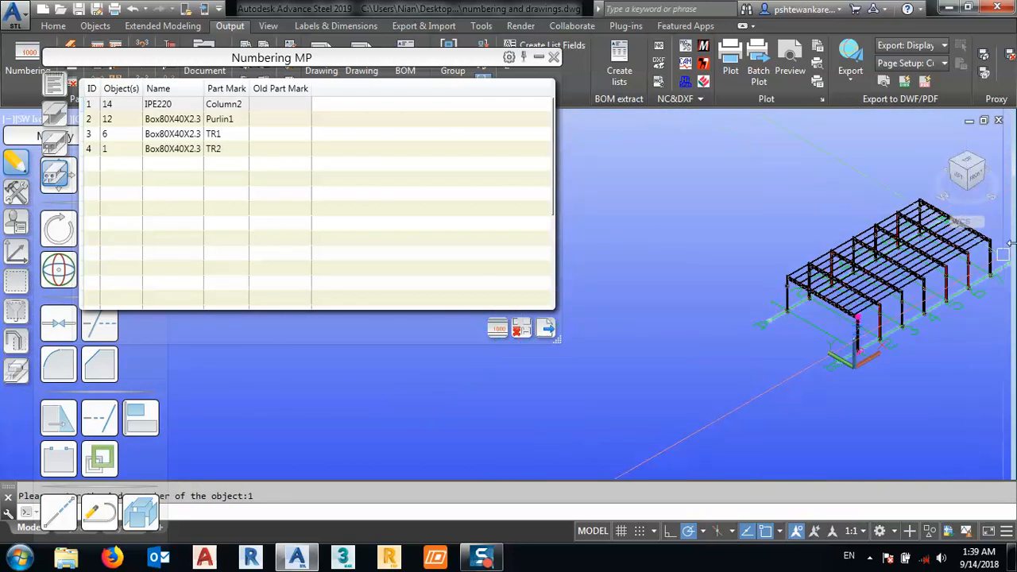
Locate the Purlin1 members in the model from their row in the main part numbering results.
scroll(998, 254, up, 9)
scroll(870, 274, down, 8)
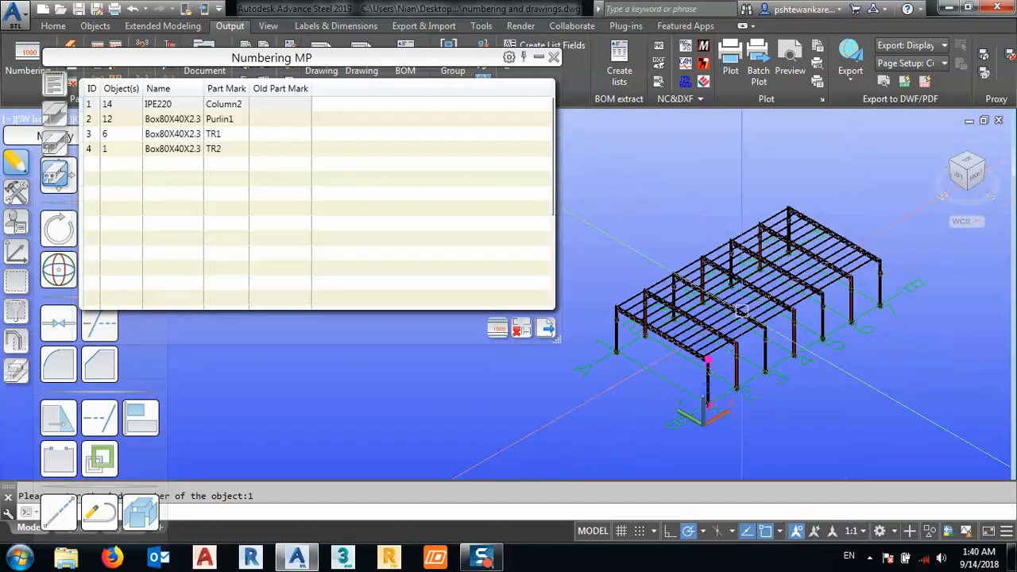
scroll(741, 310, up, 8)
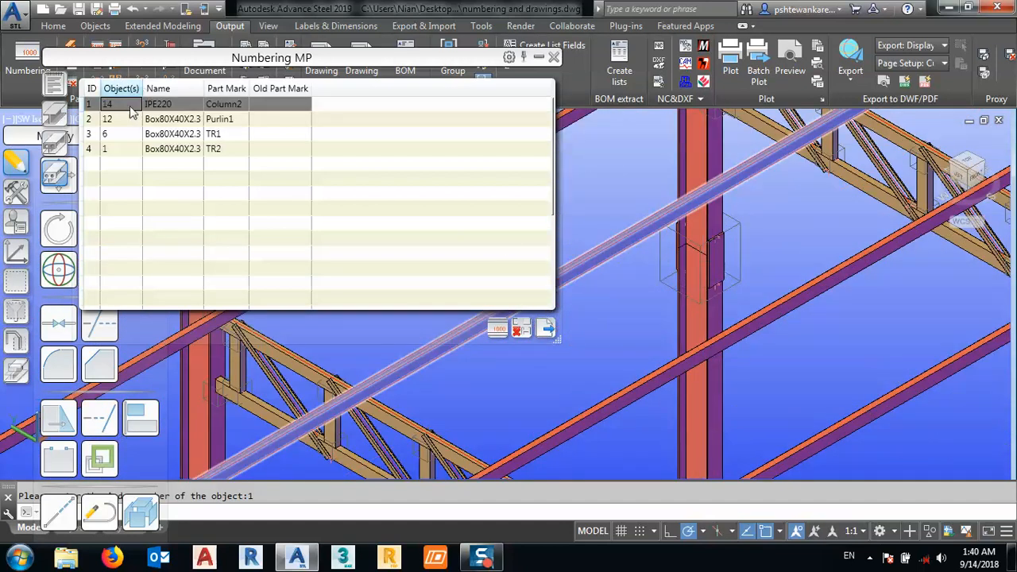
click(118, 119)
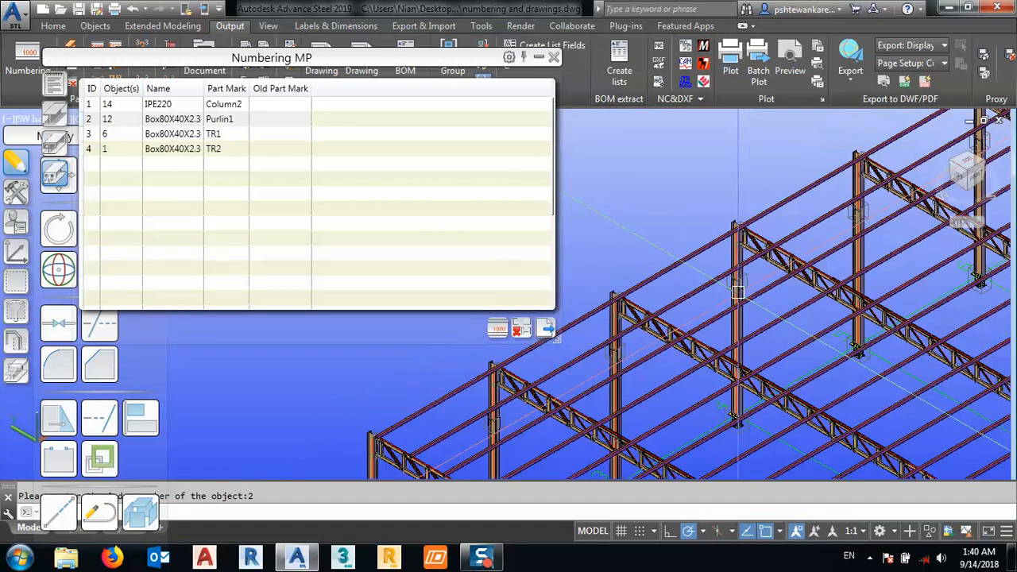
scroll(737, 291, up, 6)
scroll(684, 213, down, 6)
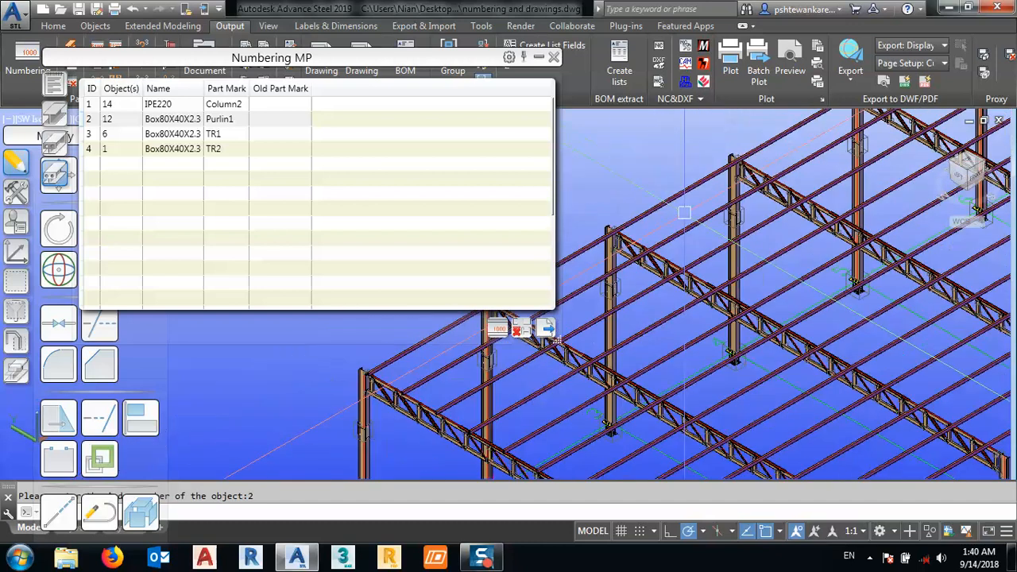
scroll(685, 212, down, 4)
scroll(746, 300, up, 6)
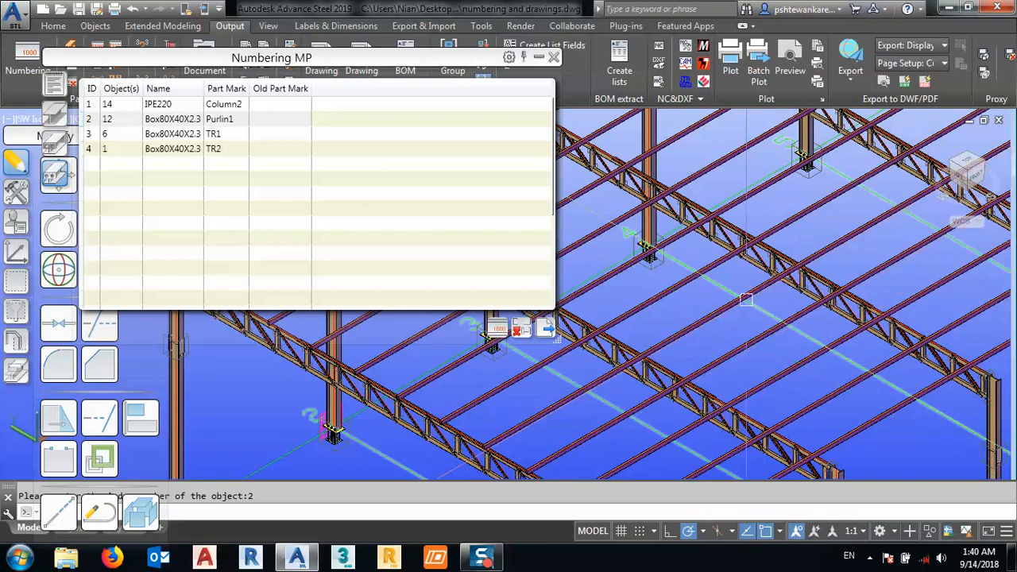
Locate the TR1 and TR2 trusses in the model from their numbering rows and close the numbering results.
click(205, 136)
scroll(205, 141, down, 1)
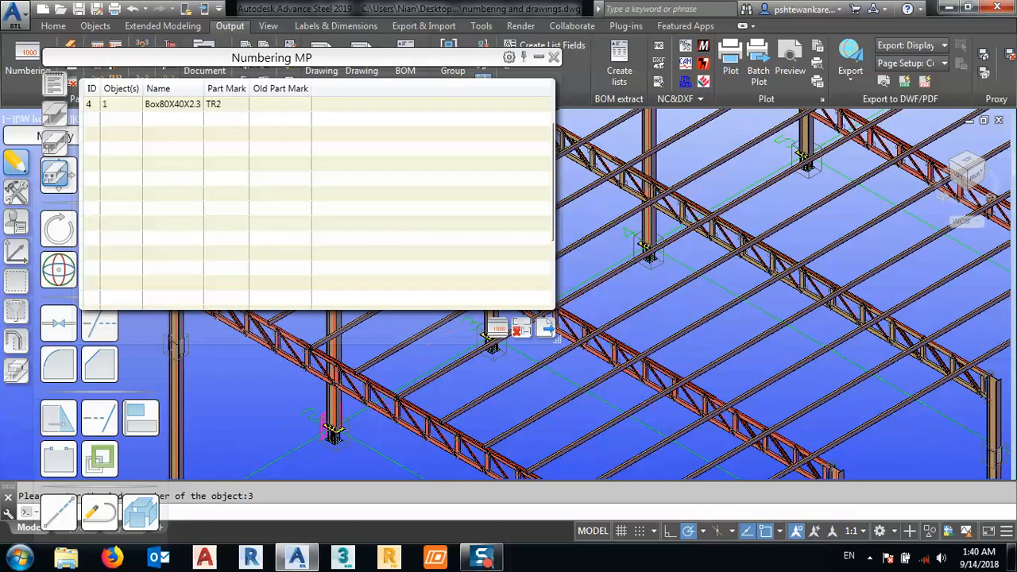
scroll(605, 259, down, 2)
scroll(721, 346, down, 2)
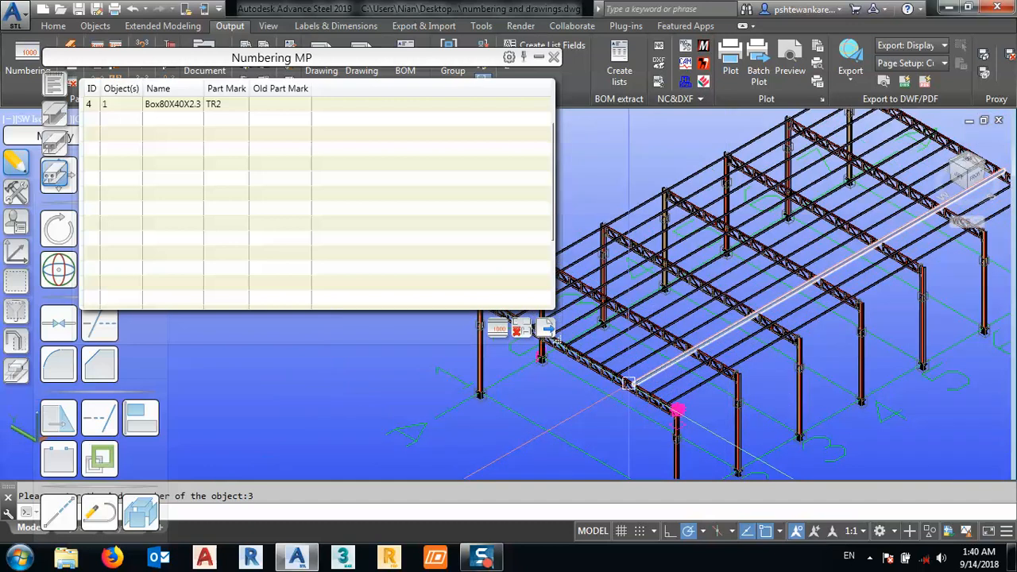
scroll(628, 383, up, 3)
scroll(803, 258, down, 4)
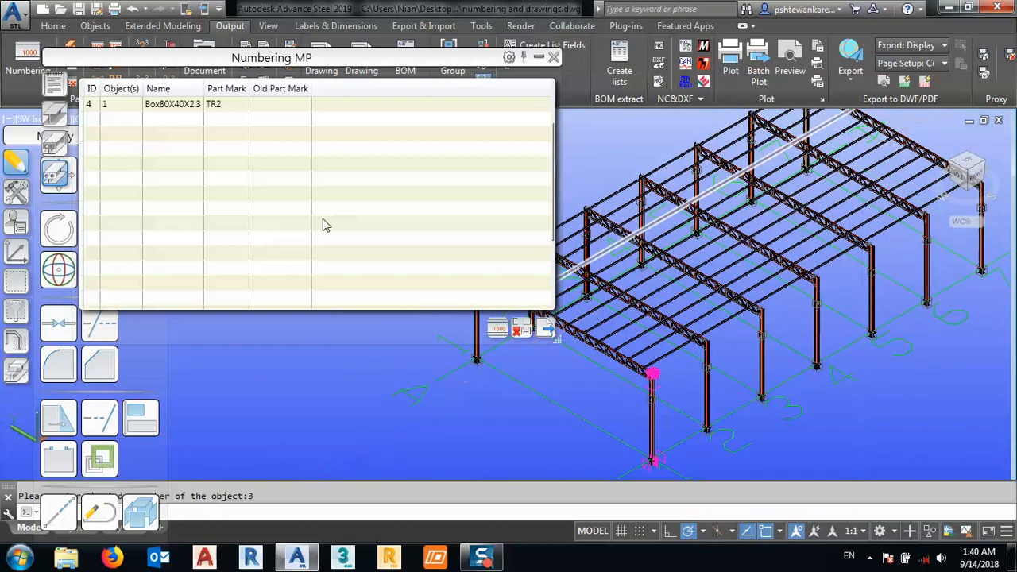
click(124, 110)
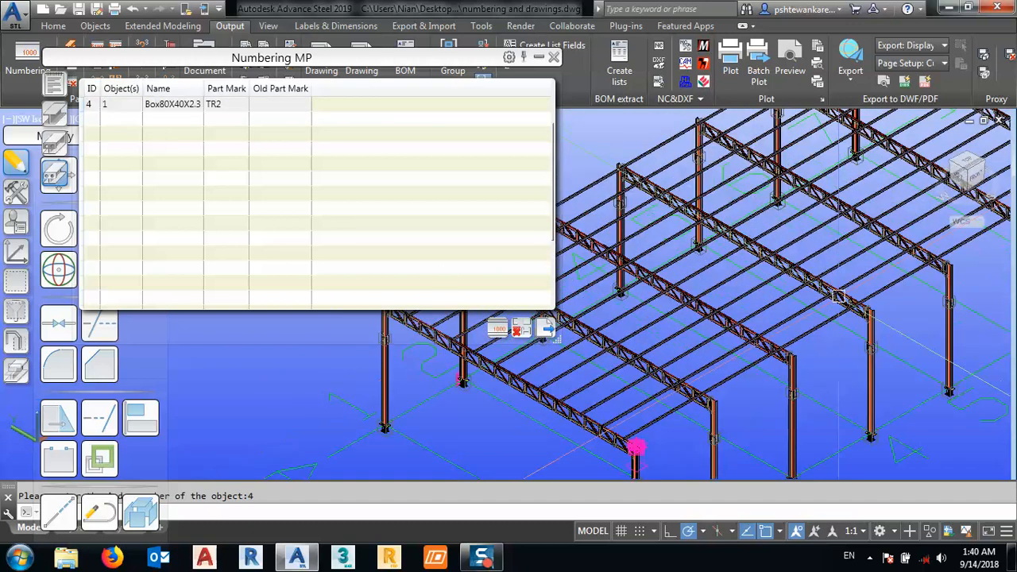
click(554, 58)
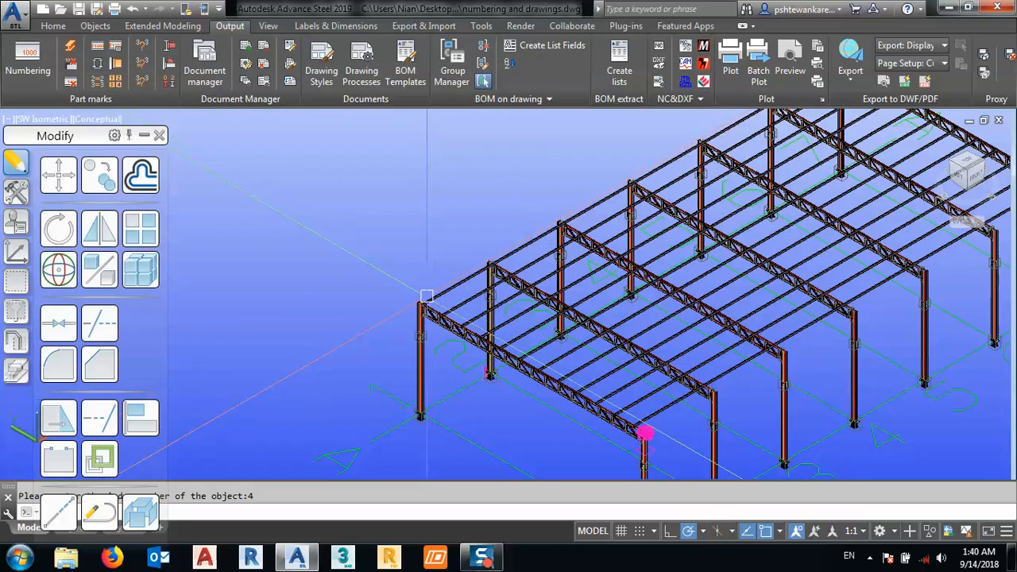
Examine the end frame's column, truss and purlin connection at the grid A1 corner.
scroll(423, 299, up, 5)
scroll(422, 299, up, 3)
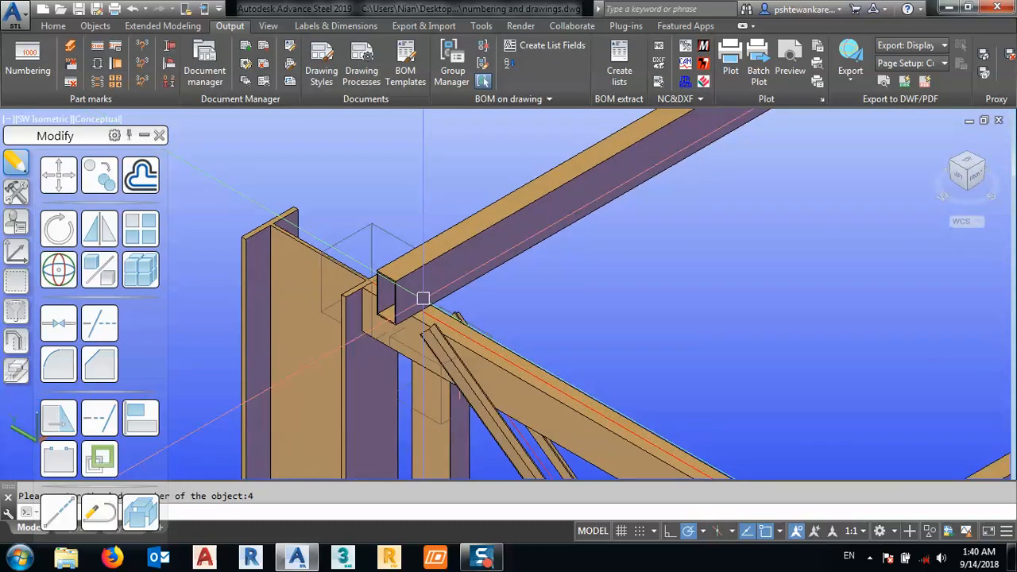
scroll(423, 299, down, 8)
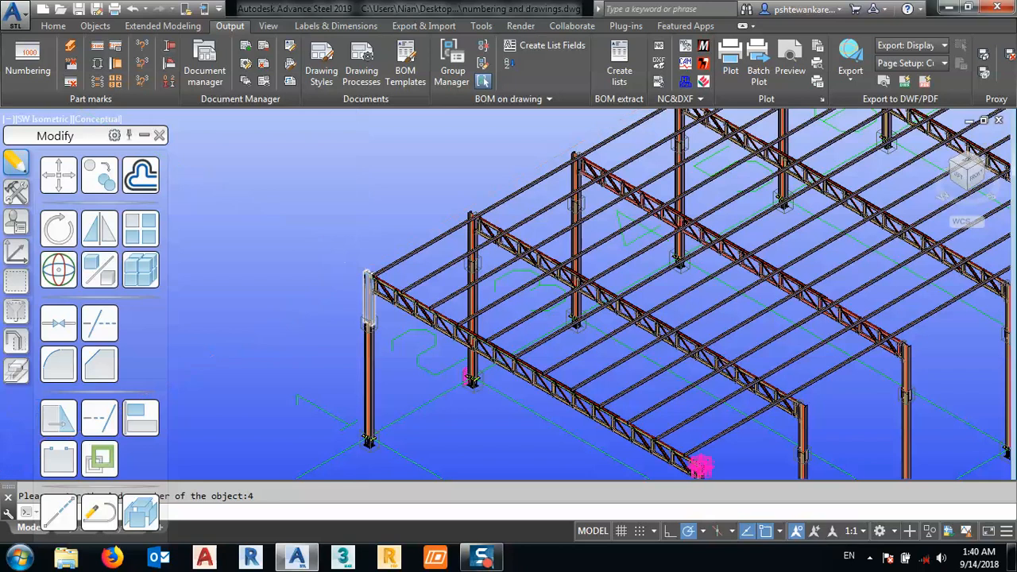
scroll(359, 270, down, 2)
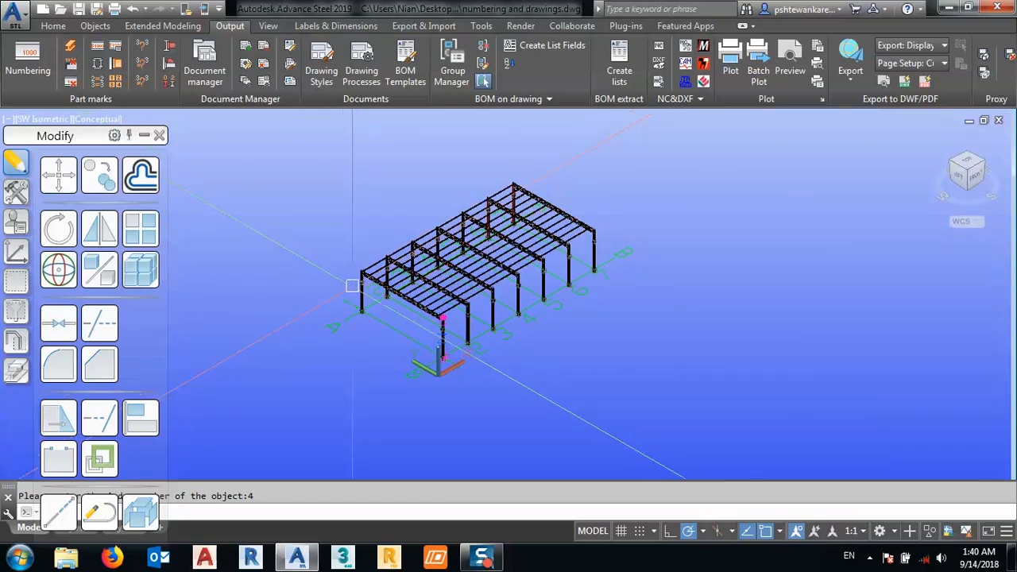
scroll(352, 270, up, 6)
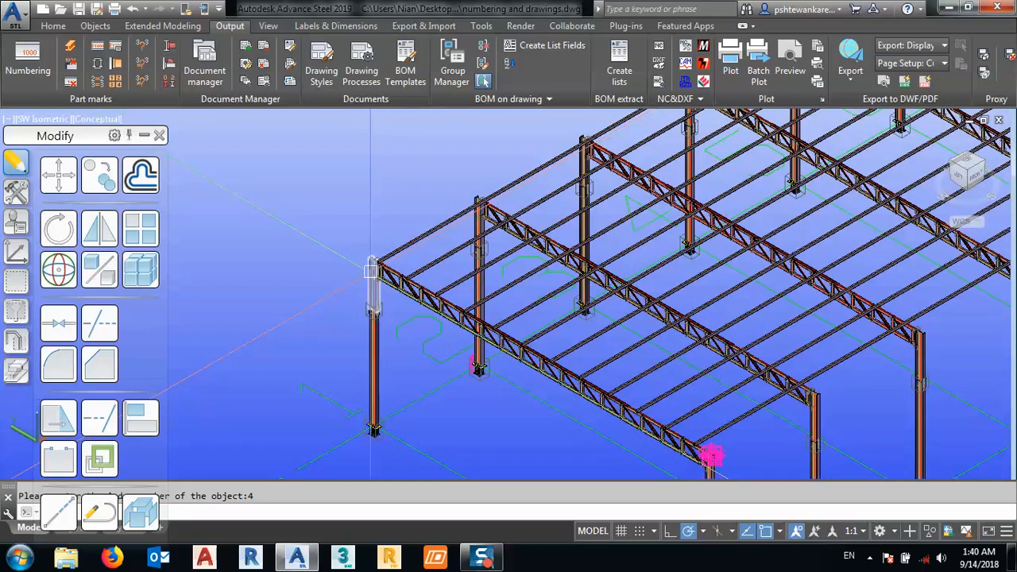
scroll(387, 275, up, 6)
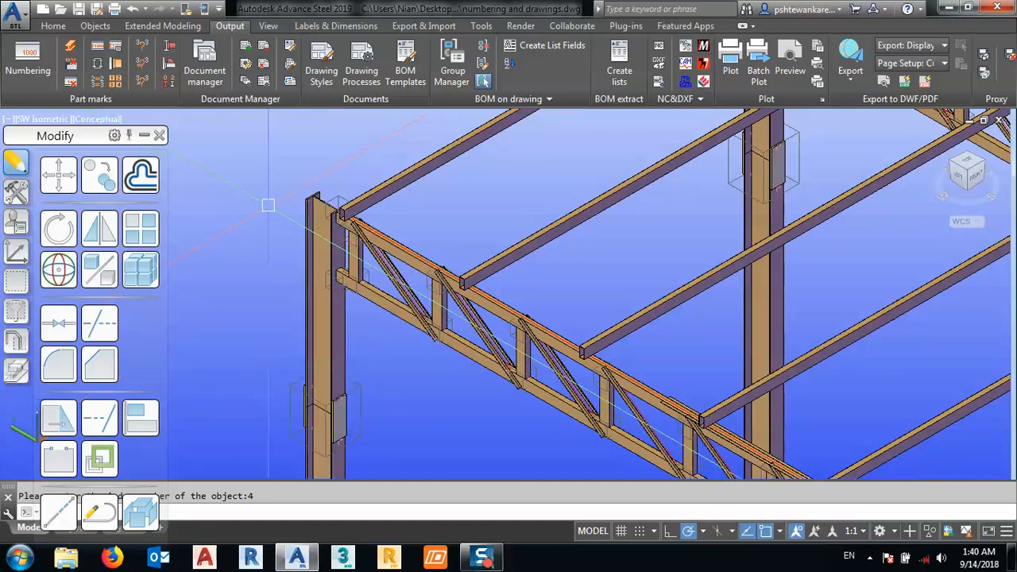
scroll(268, 205, down, 8)
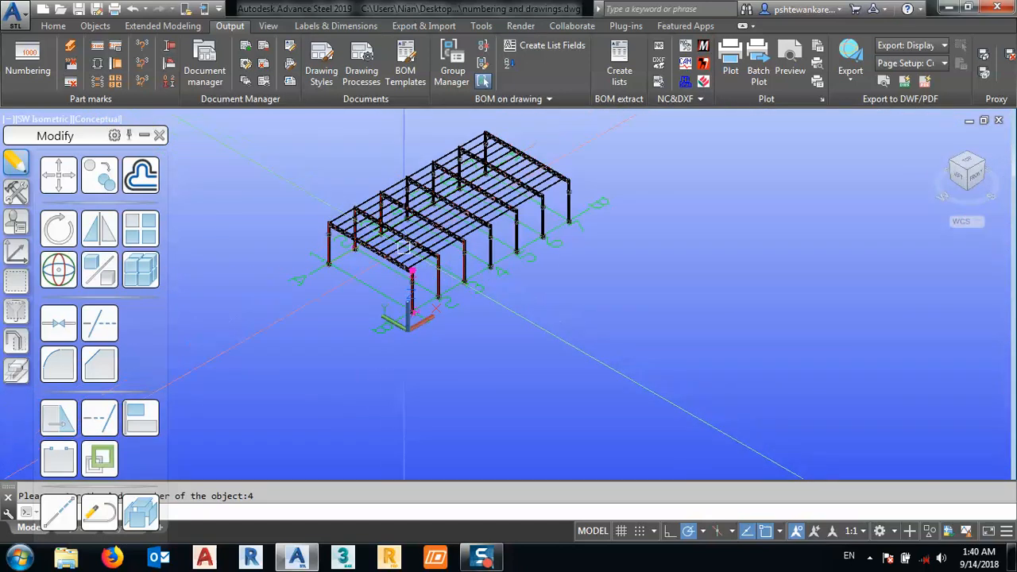
Delete the existing camera at the top of the corner column at grid B1.
scroll(404, 247, up, 5)
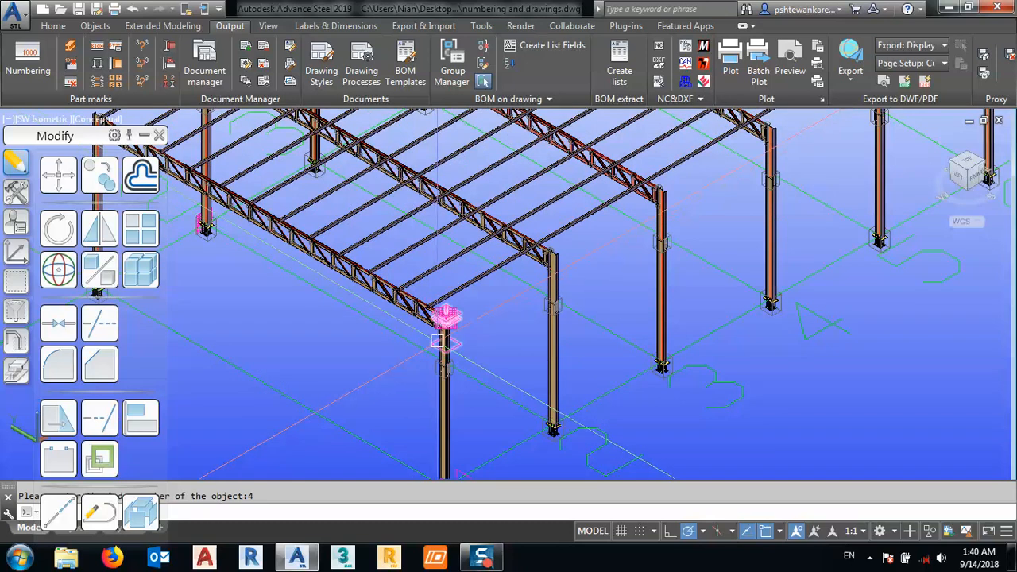
scroll(437, 341, up, 5)
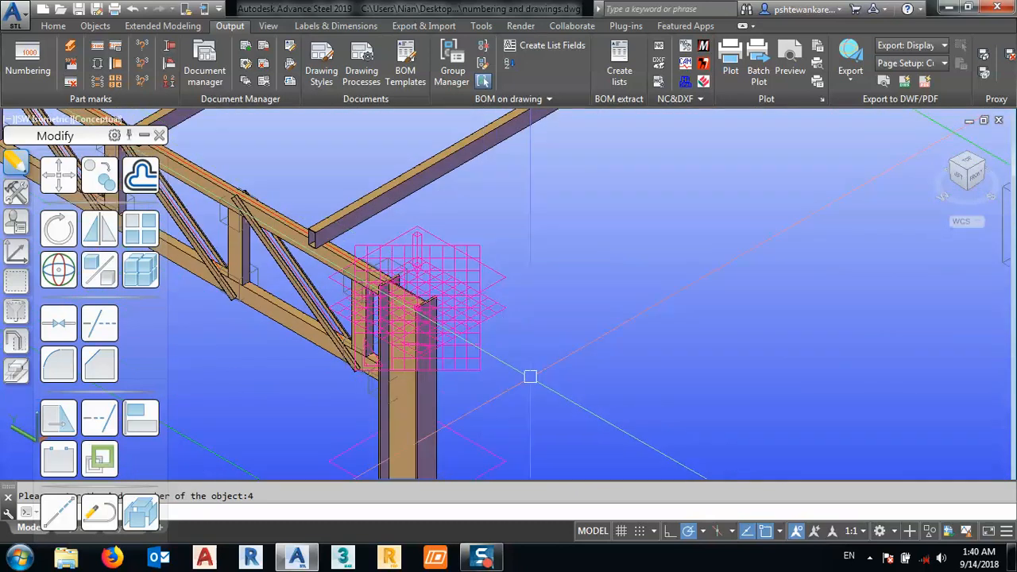
click(344, 380)
click(469, 225)
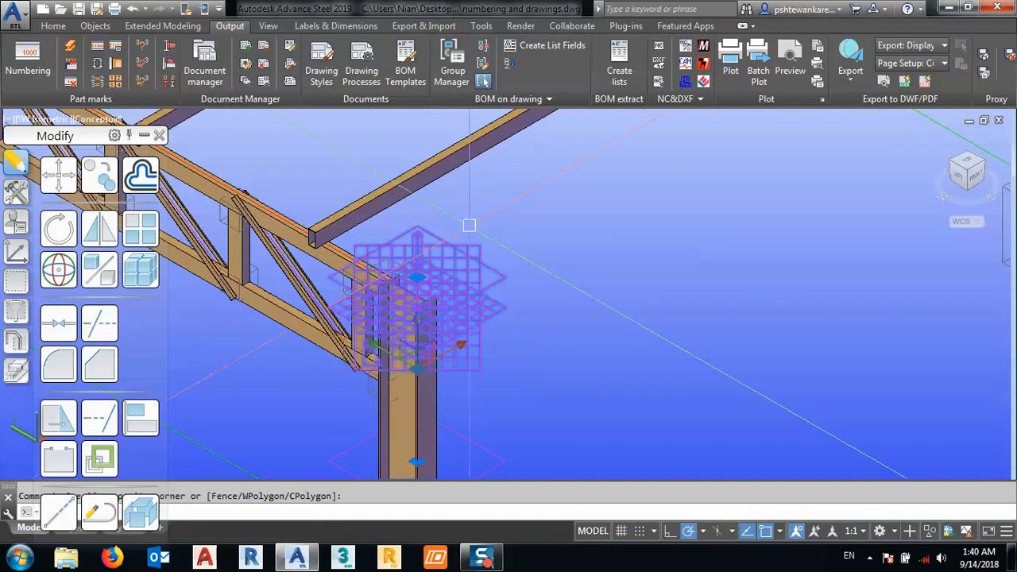
key(Delete)
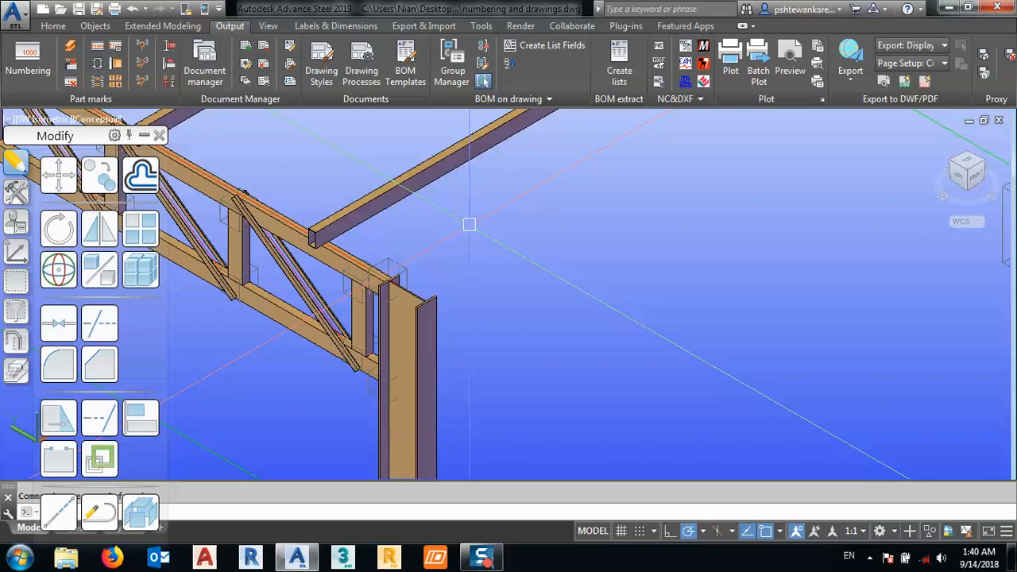
Delete the existing camera at the base of the corner column at grid B1.
scroll(494, 430, down, 5)
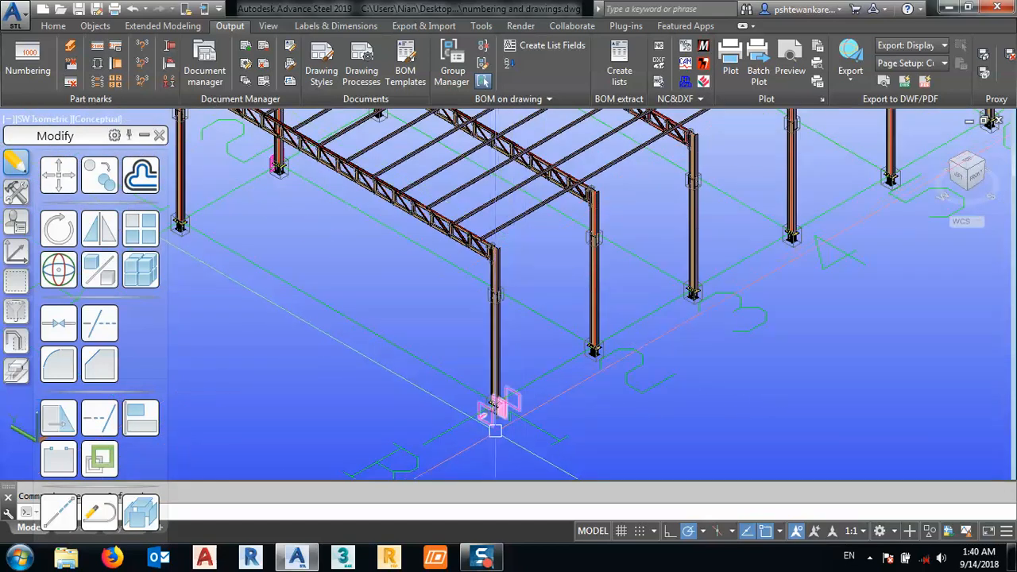
scroll(494, 430, up, 5)
key(Escape)
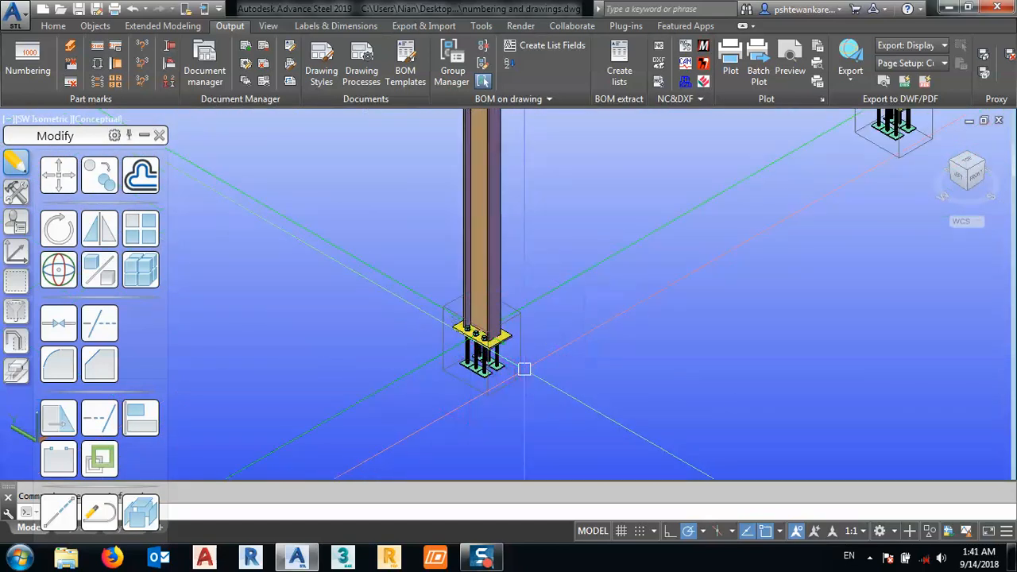
scroll(516, 375, down, 8)
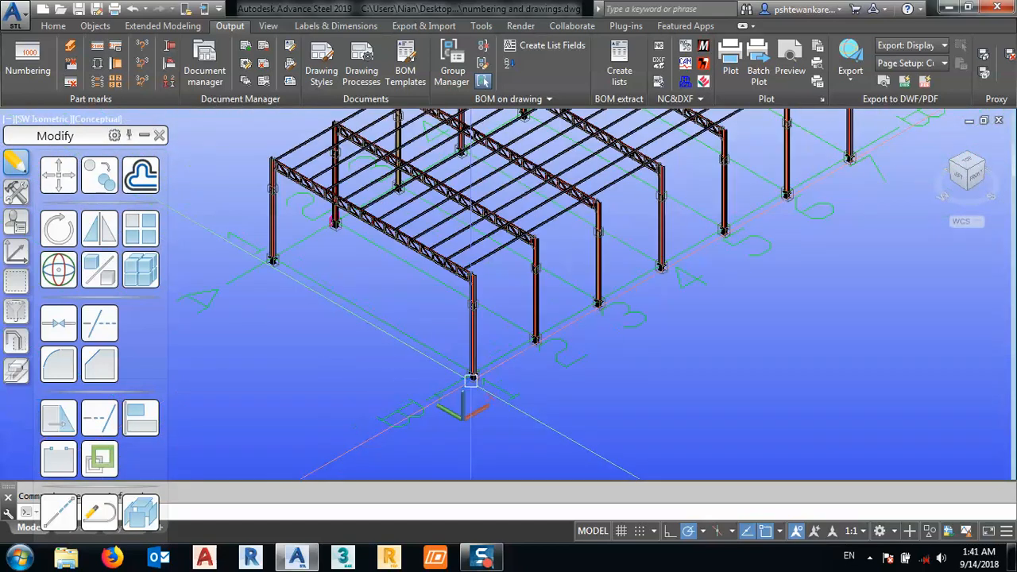
scroll(579, 311, down, 2)
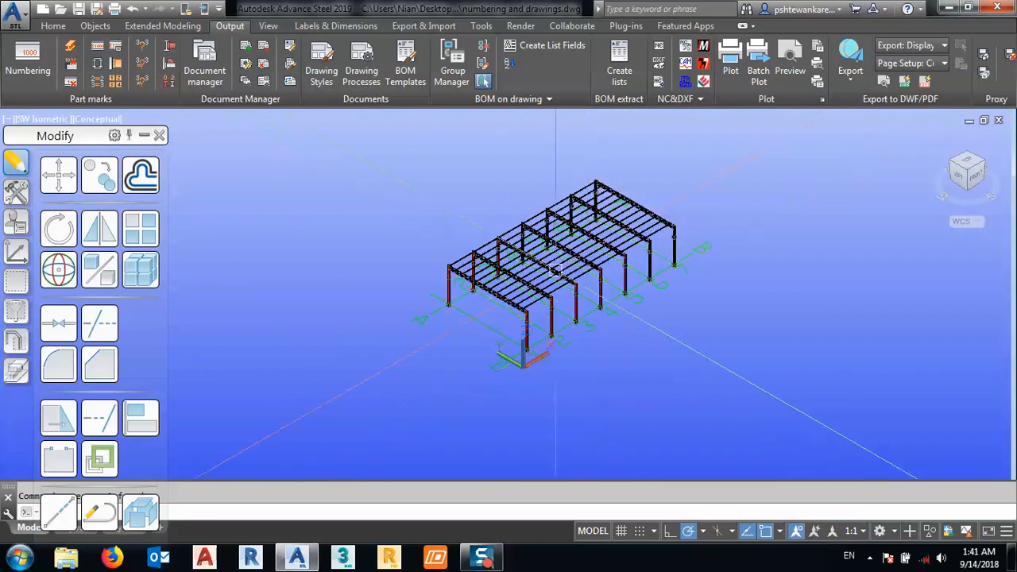
scroll(452, 295, up, 4)
scroll(441, 291, up, 6)
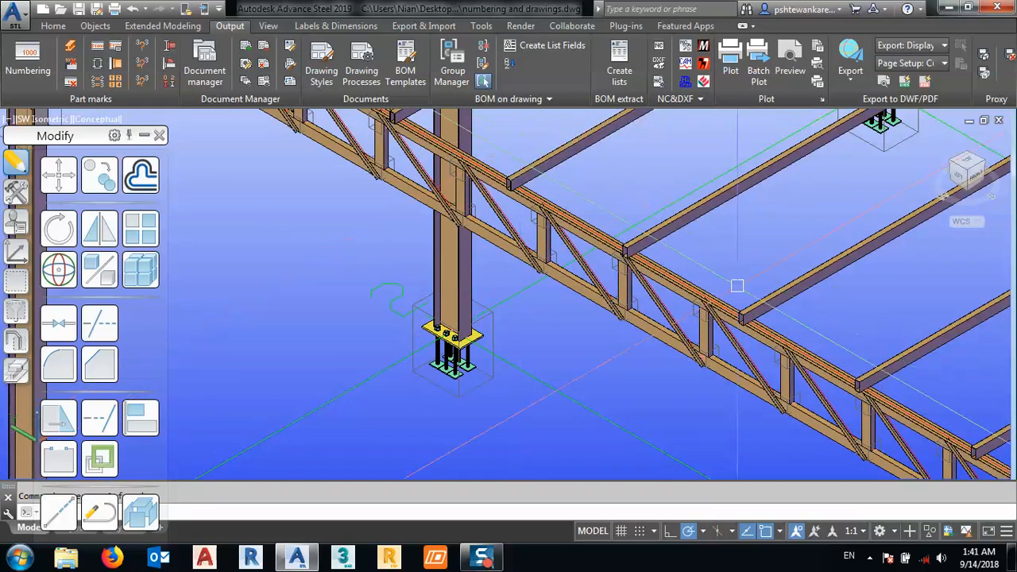
scroll(518, 270, down, 5)
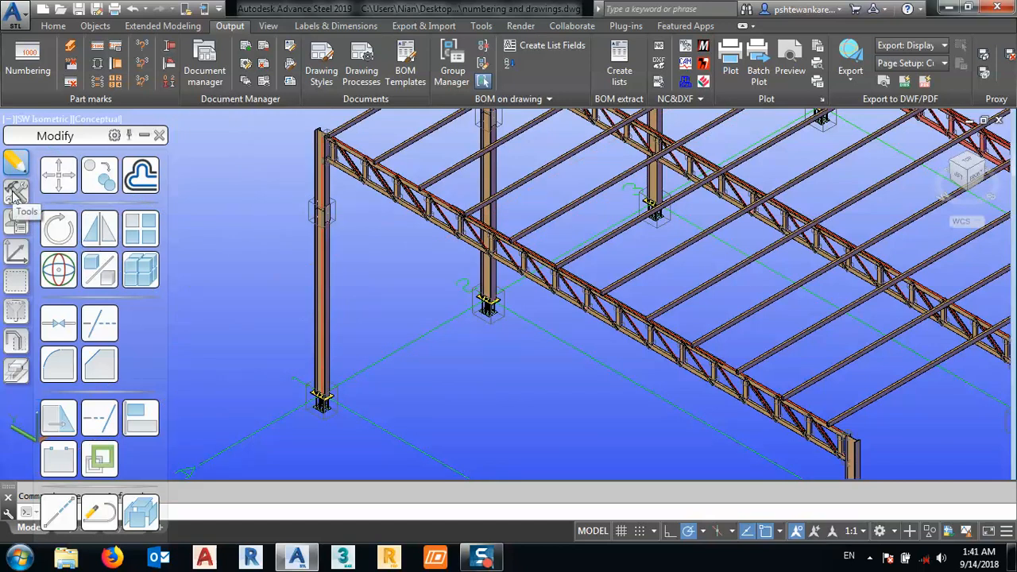
Close the floating tool palette, then reopen the Advance Steel Tool Palette and move it clear of the frame.
drag(49, 143, 69, 126)
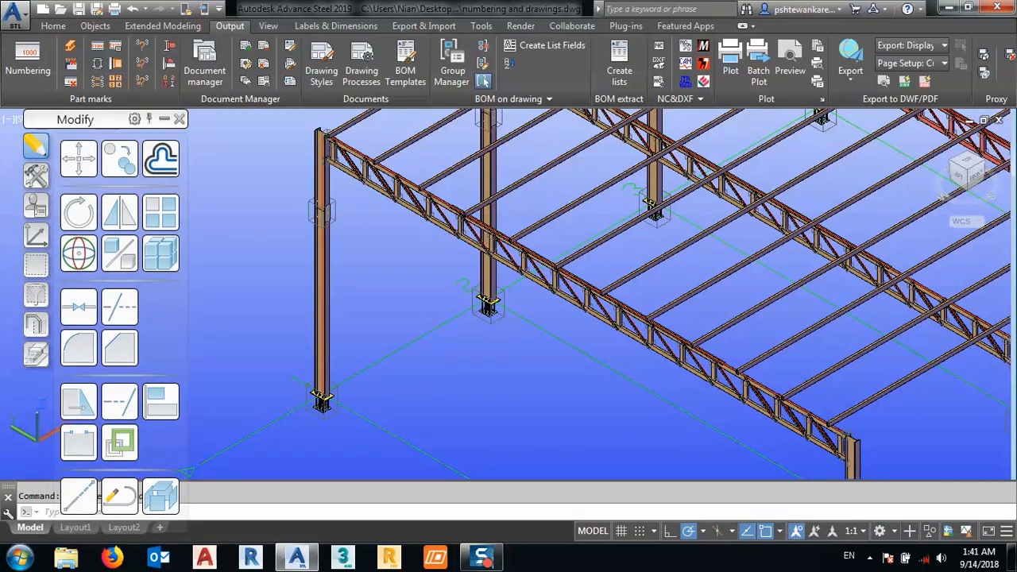
click(179, 119)
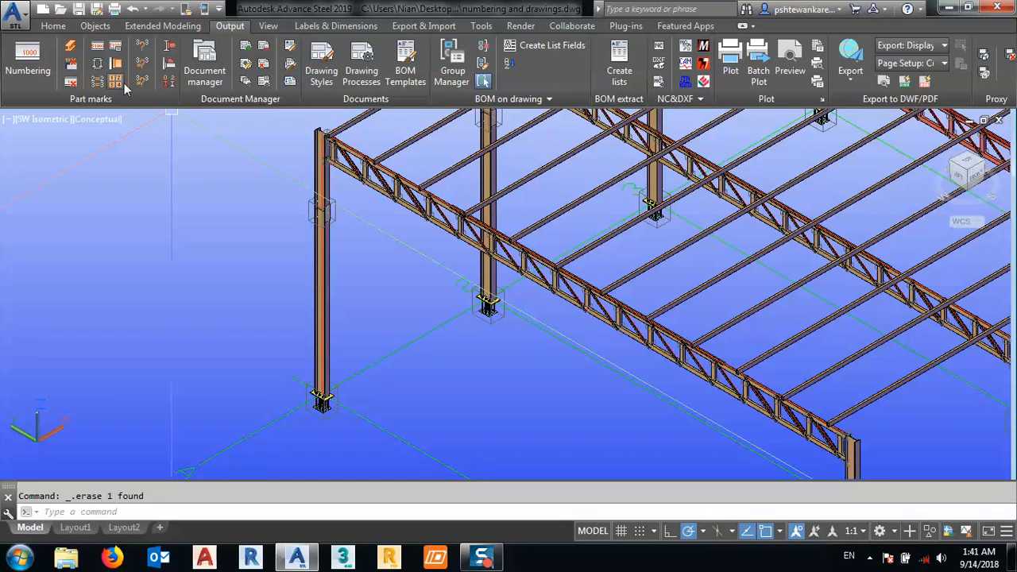
click(54, 26)
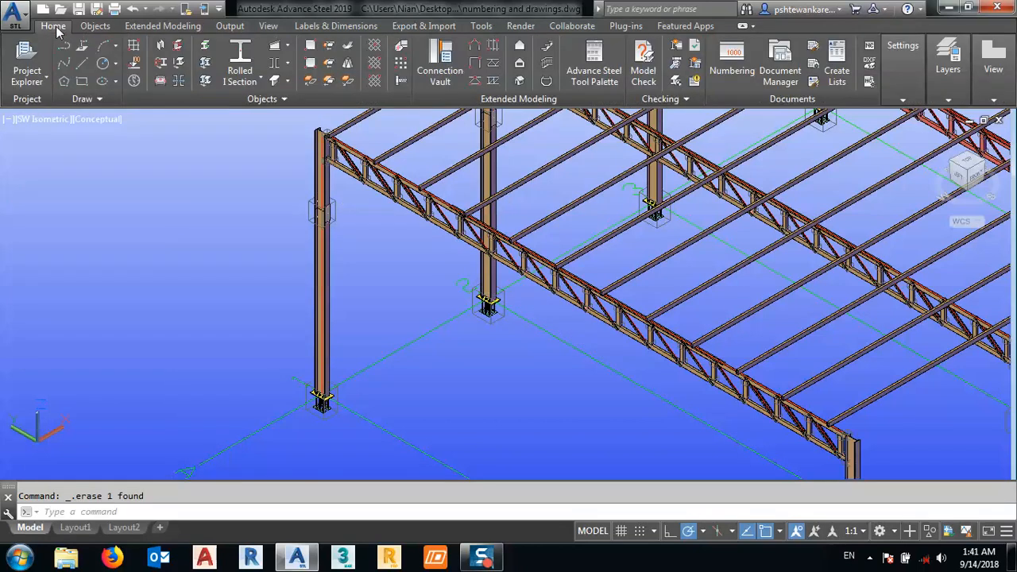
click(604, 72)
drag(79, 119, 89, 81)
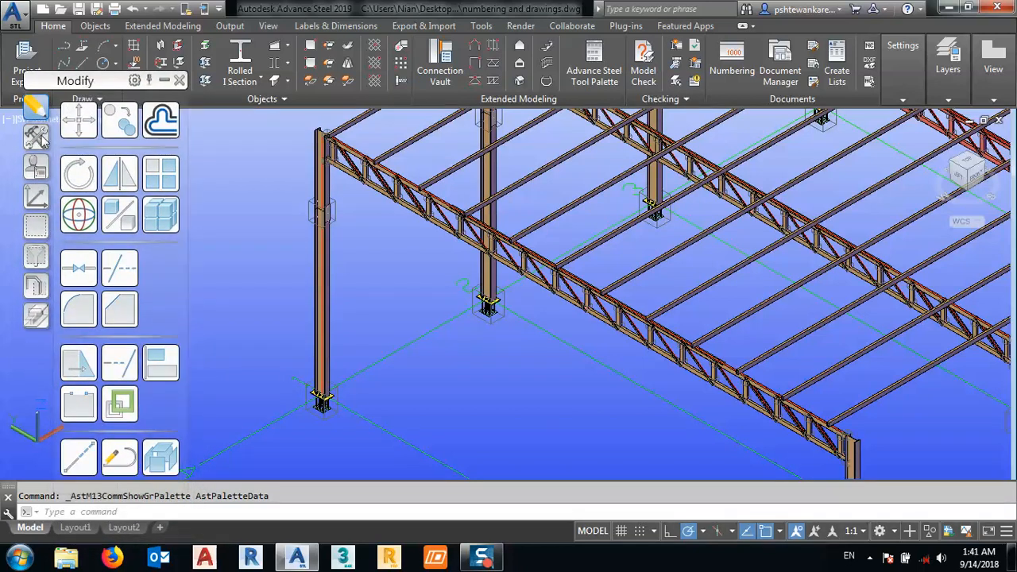
Place a camera on the top flange corner of the B1 corner column and bring its properties into view.
click(37, 137)
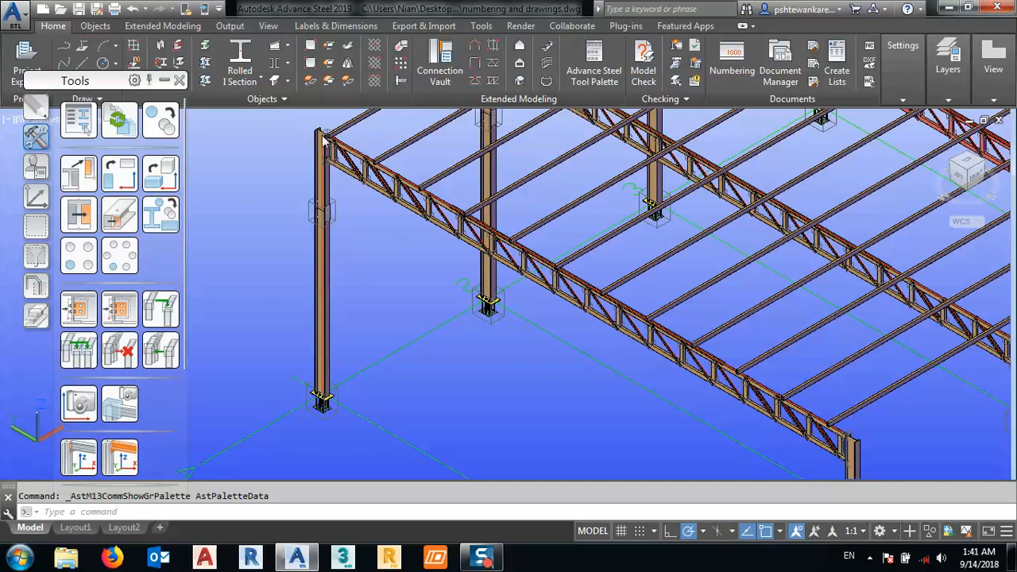
click(77, 406)
scroll(318, 302, down, 3)
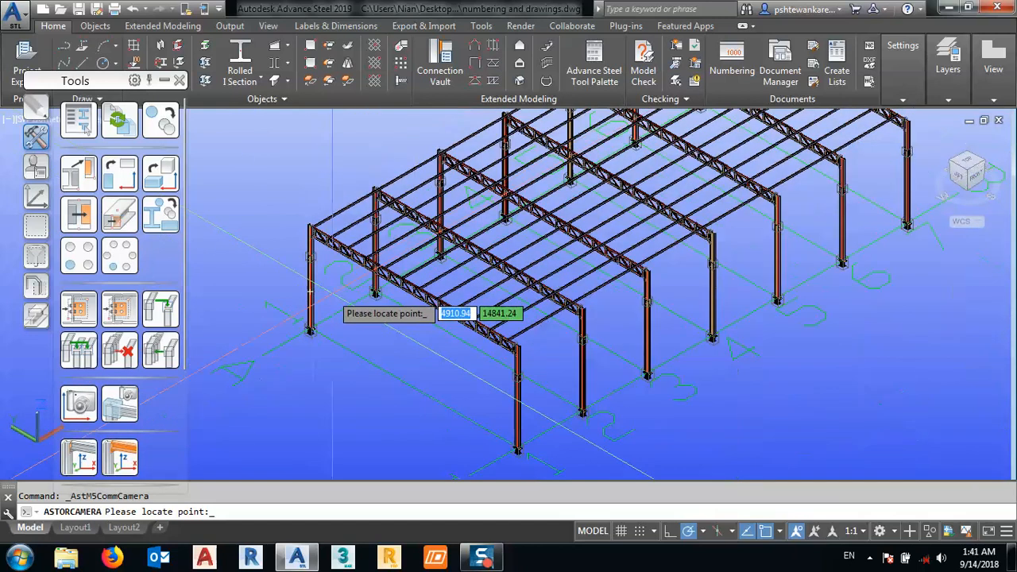
scroll(492, 338, up, 8)
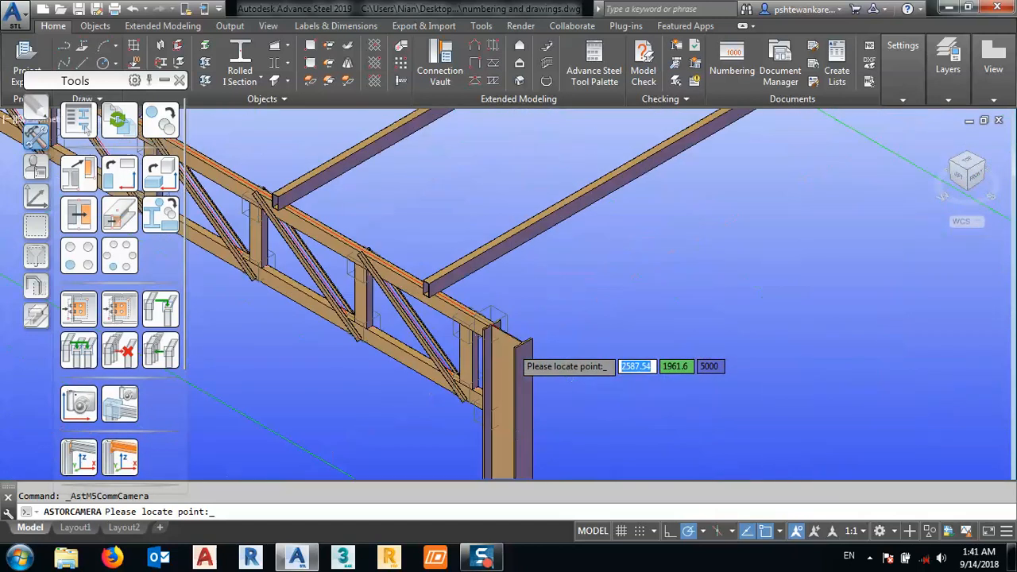
scroll(517, 343, up, 3)
click(517, 342)
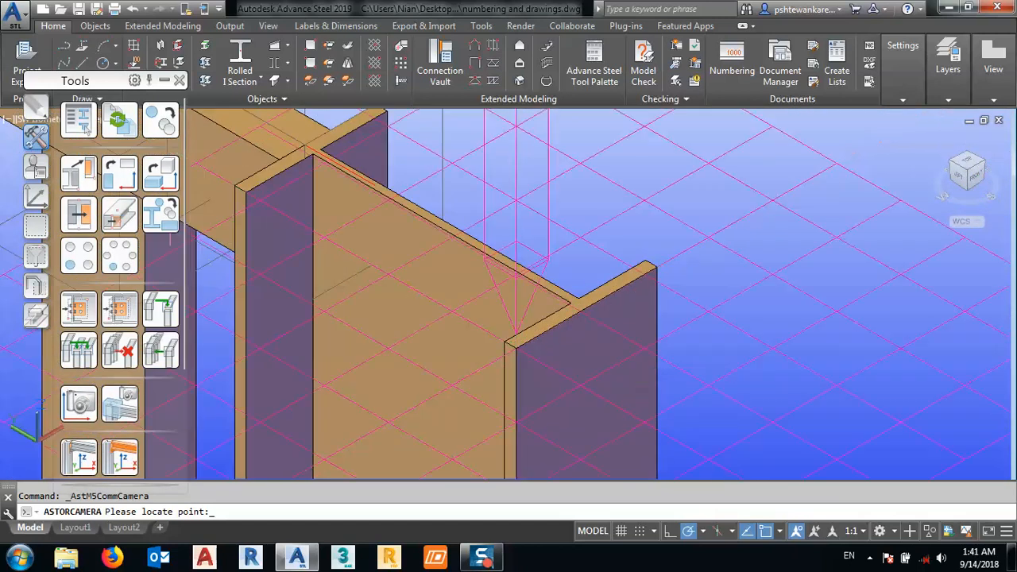
drag(373, 64, 315, 49)
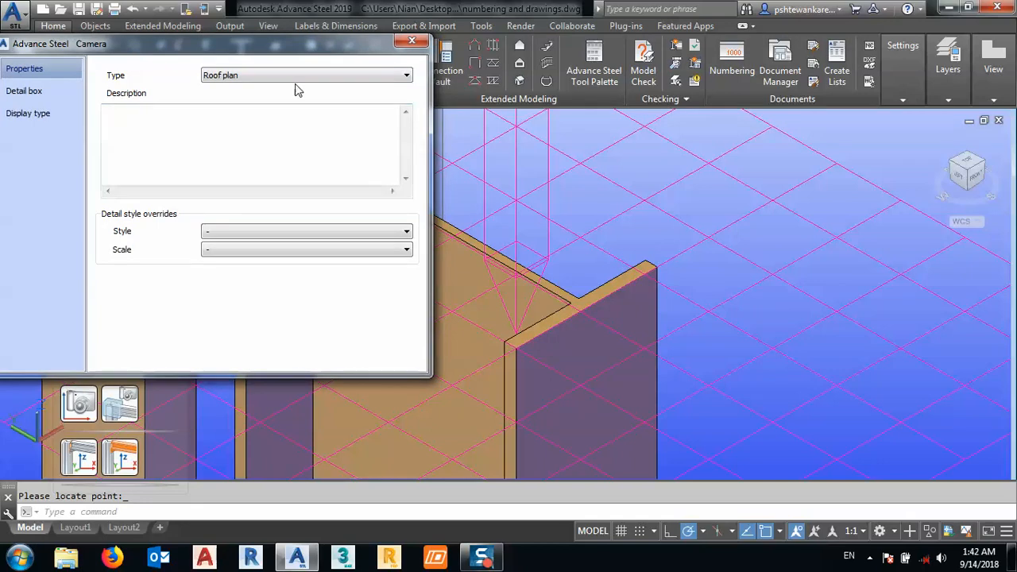
Set the new camera's type to None and describe it as Top.
click(234, 76)
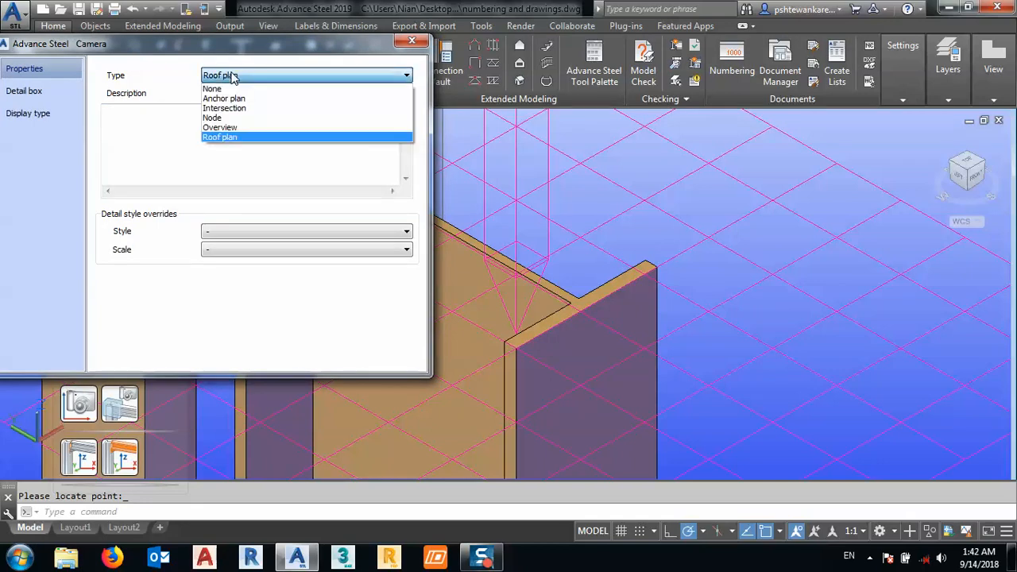
click(217, 89)
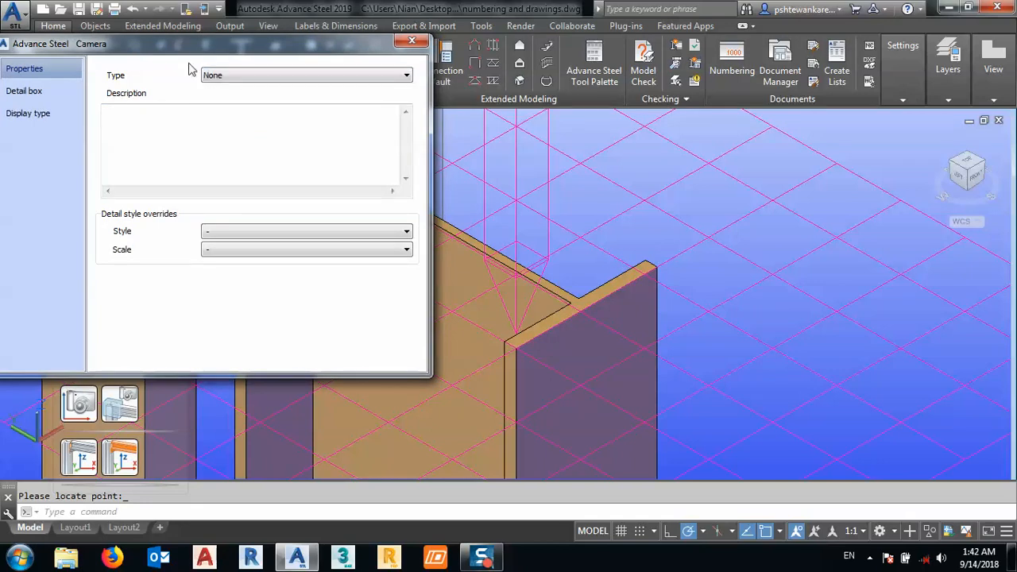
drag(179, 50, 264, 55)
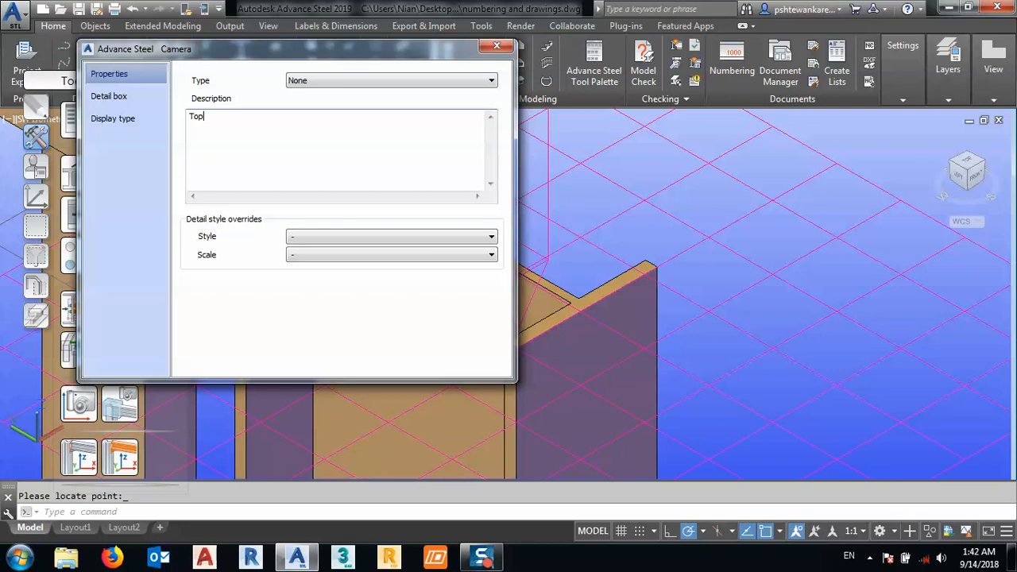
Override the camera's detail style with 3D view - All, Assembly labels and set its scale to 1:100.
click(315, 240)
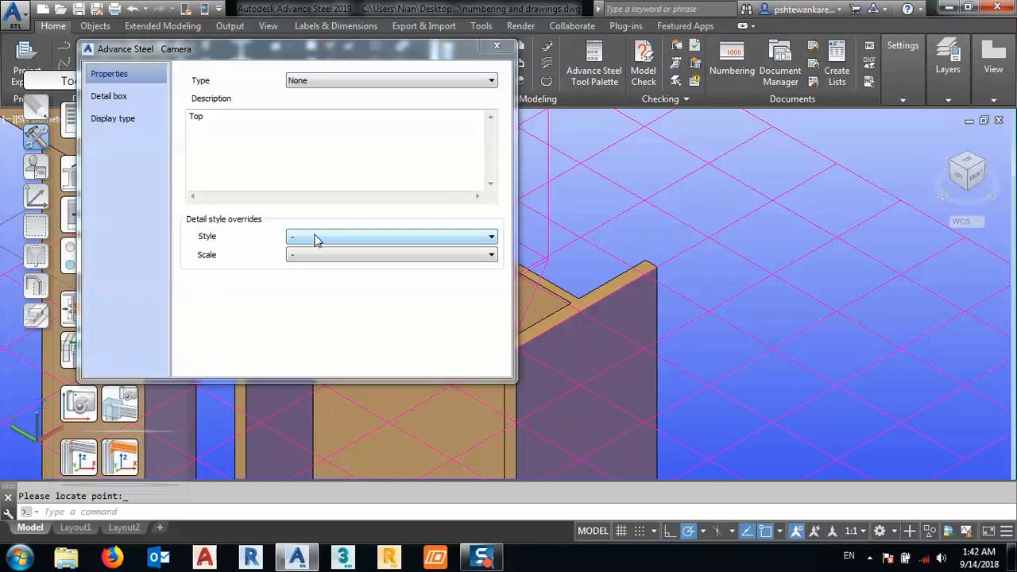
click(453, 239)
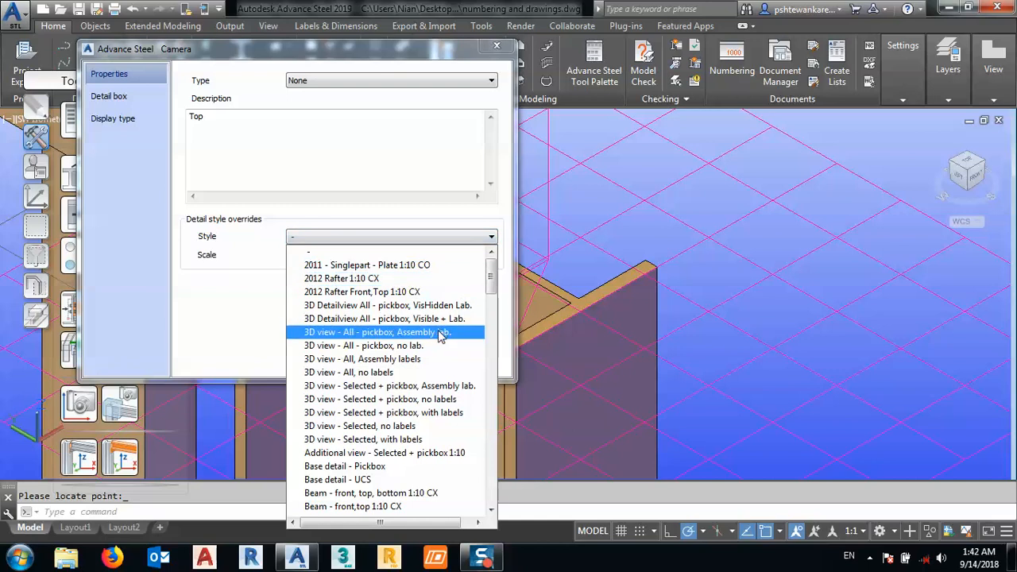
click(360, 361)
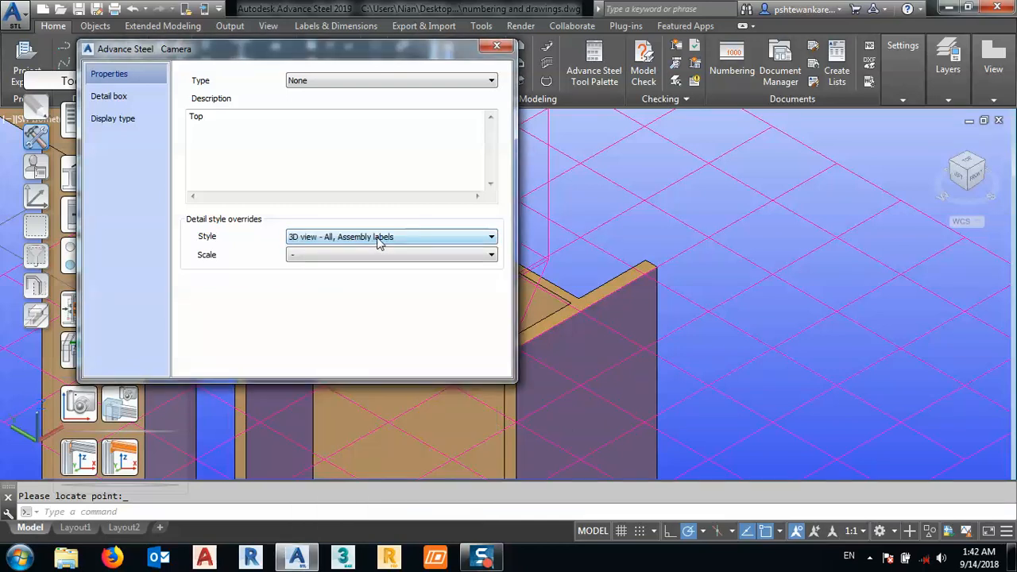
click(332, 256)
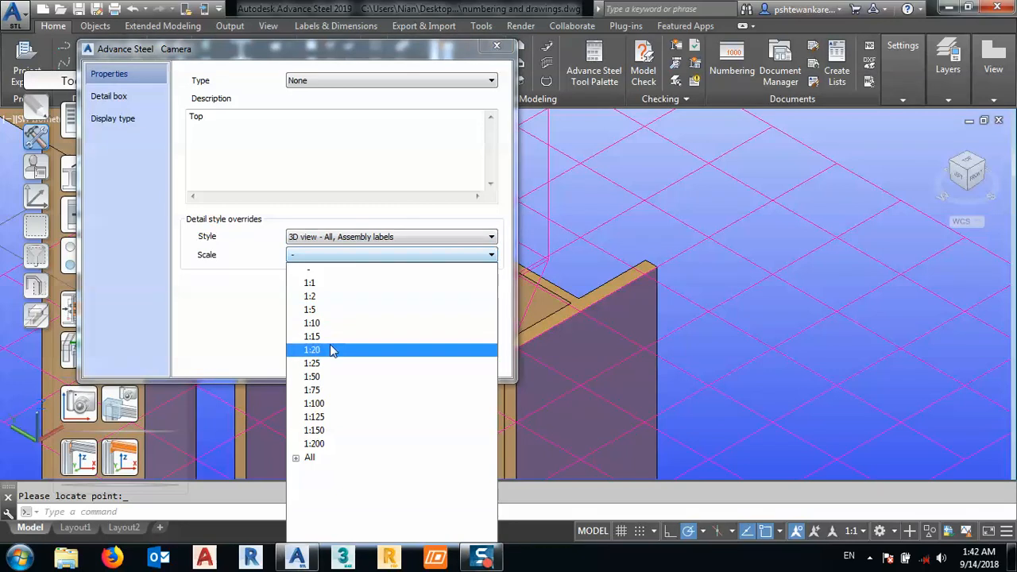
click(329, 403)
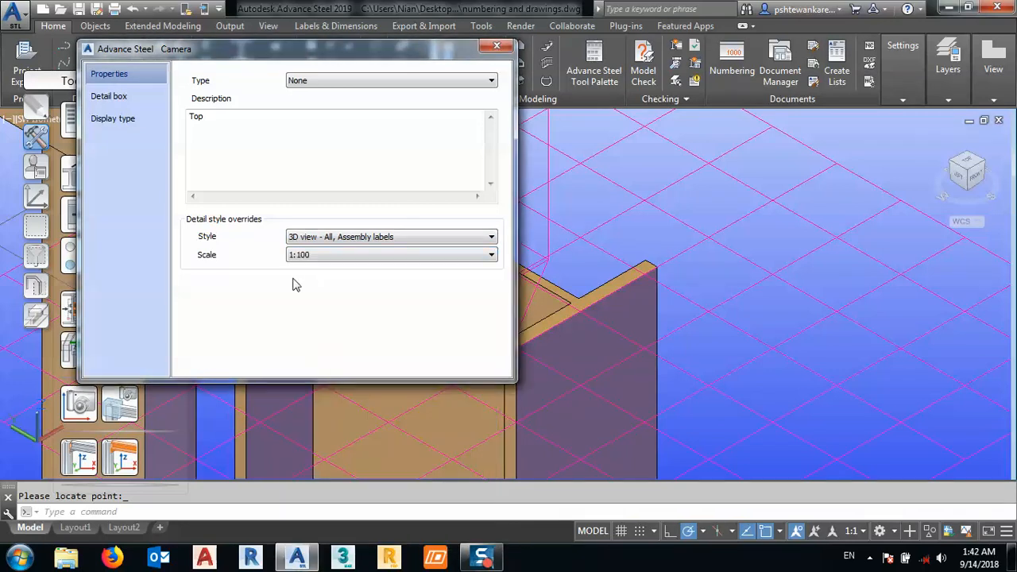
Review the camera's detail box settings and close its properties.
click(127, 96)
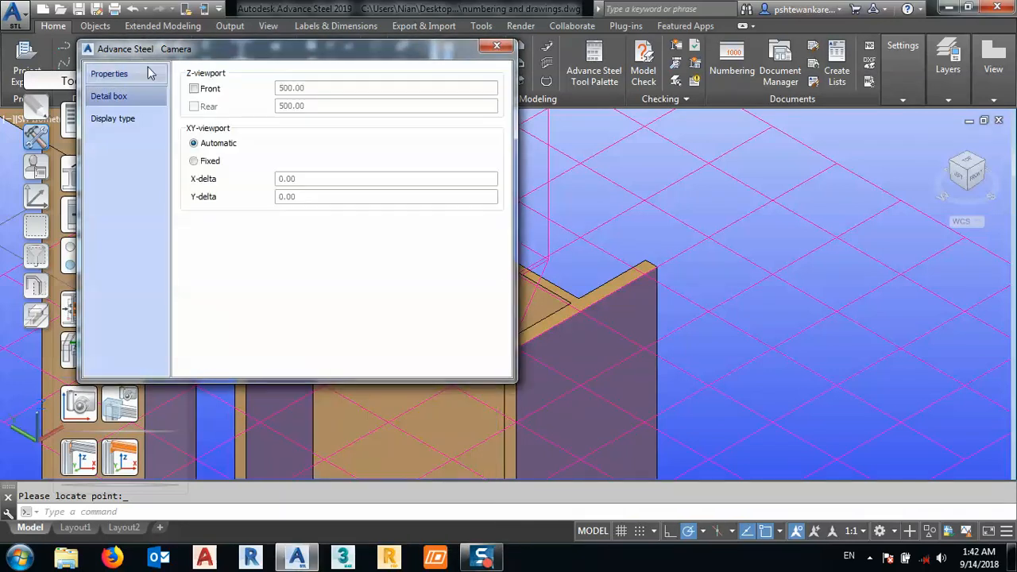
drag(142, 50, 116, 57)
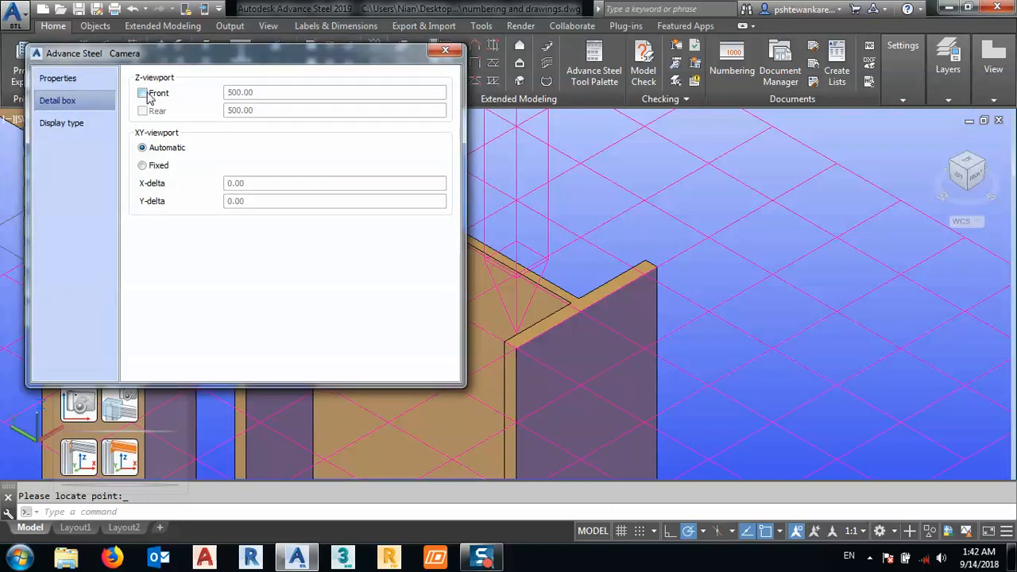
click(445, 51)
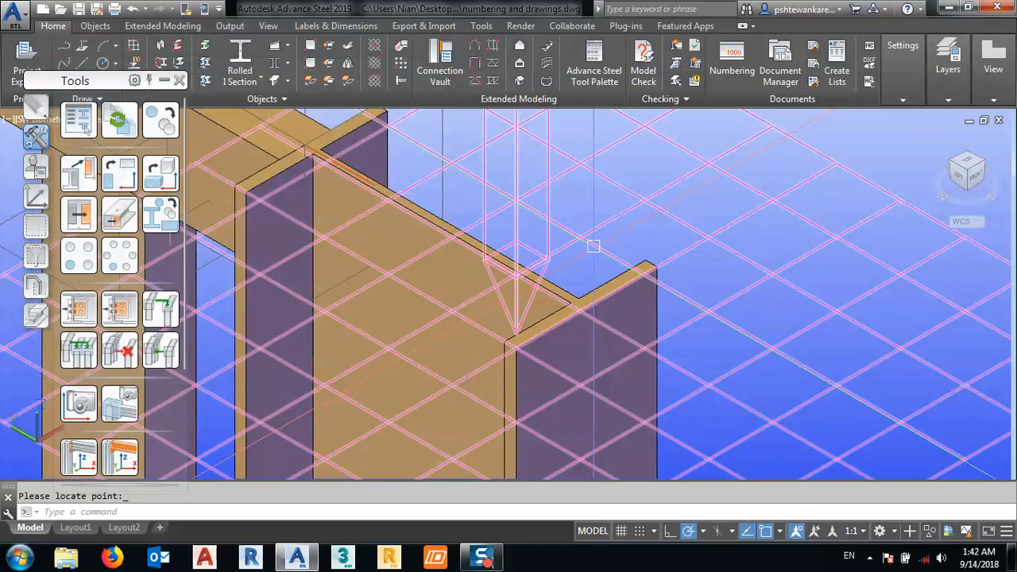
Select the new camera and examine its position and viewing plane at the top of the corner column.
scroll(510, 221, up, 4)
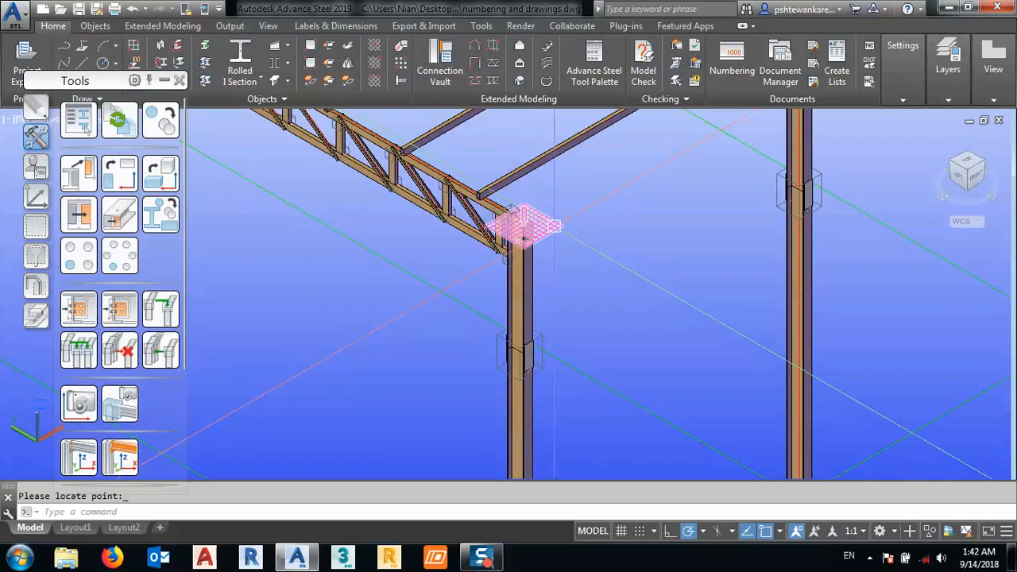
click(554, 227)
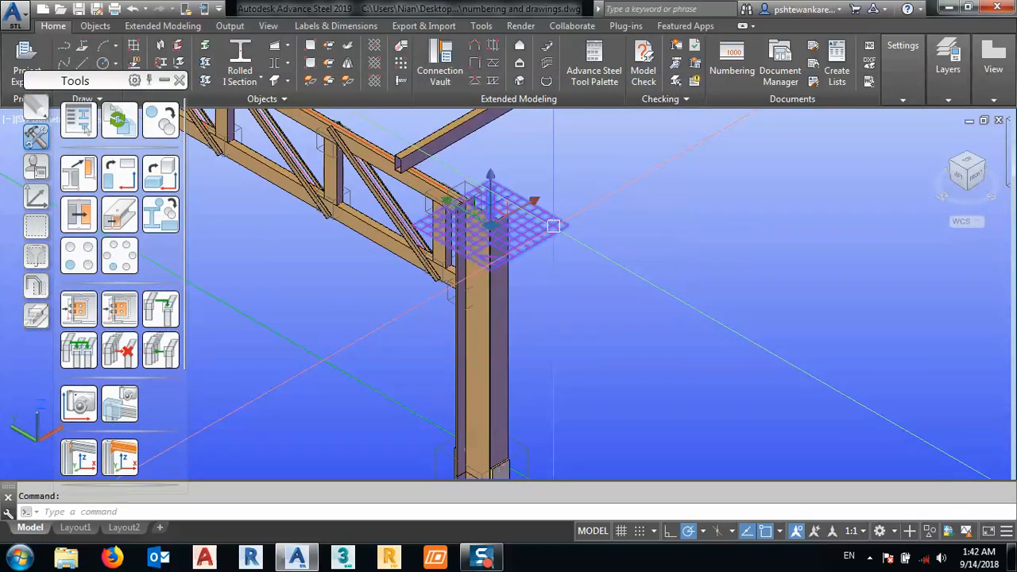
scroll(494, 195, down, 5)
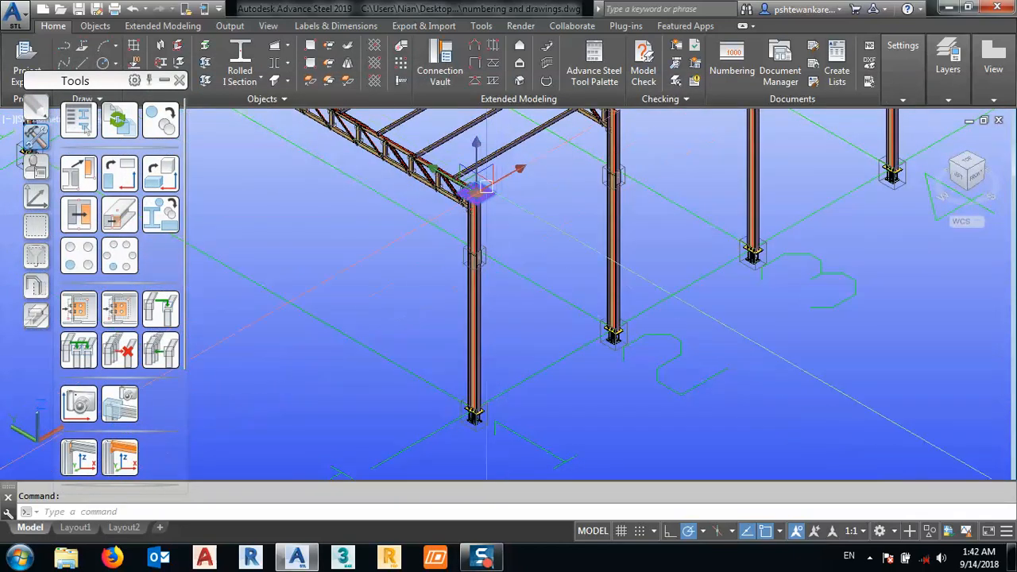
scroll(495, 191, up, 3)
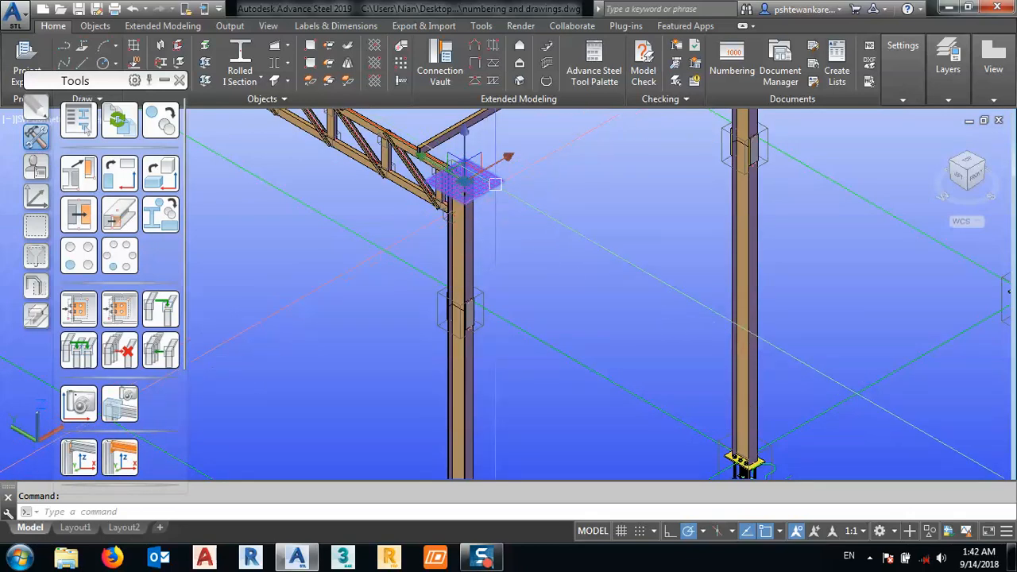
scroll(487, 232, down, 2)
scroll(493, 198, up, 4)
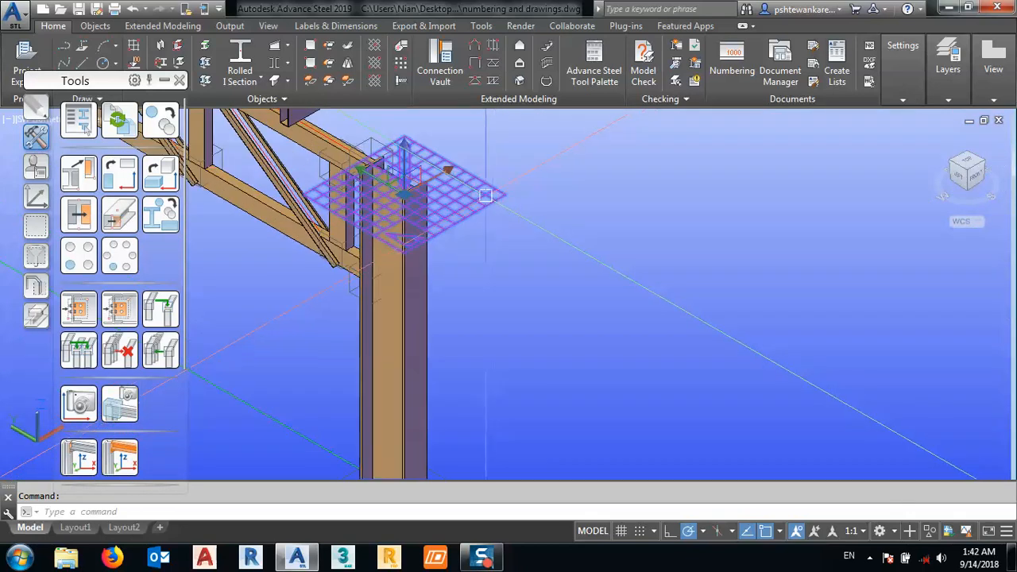
scroll(468, 203, down, 5)
scroll(467, 205, up, 5)
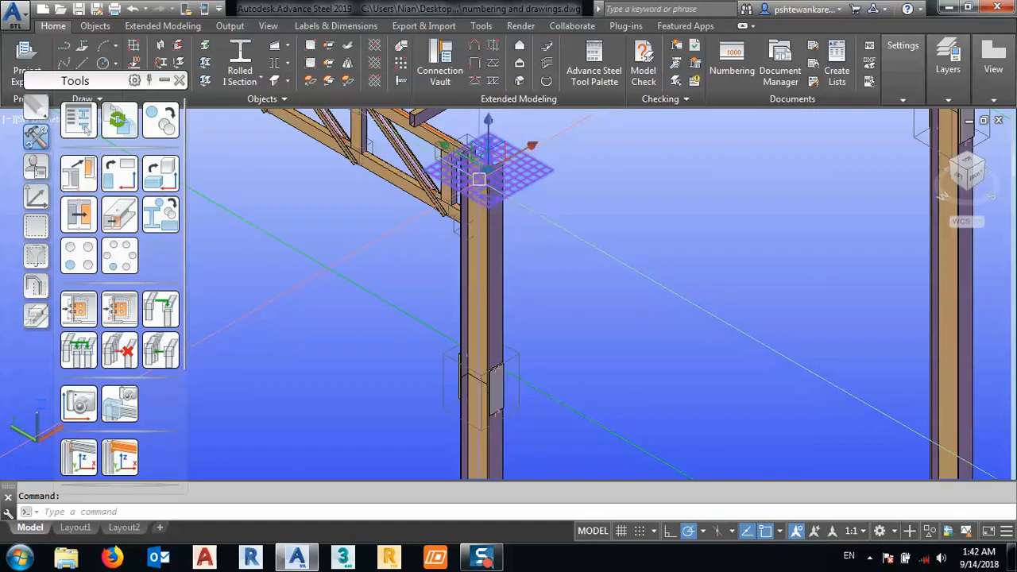
scroll(453, 190, down, 3)
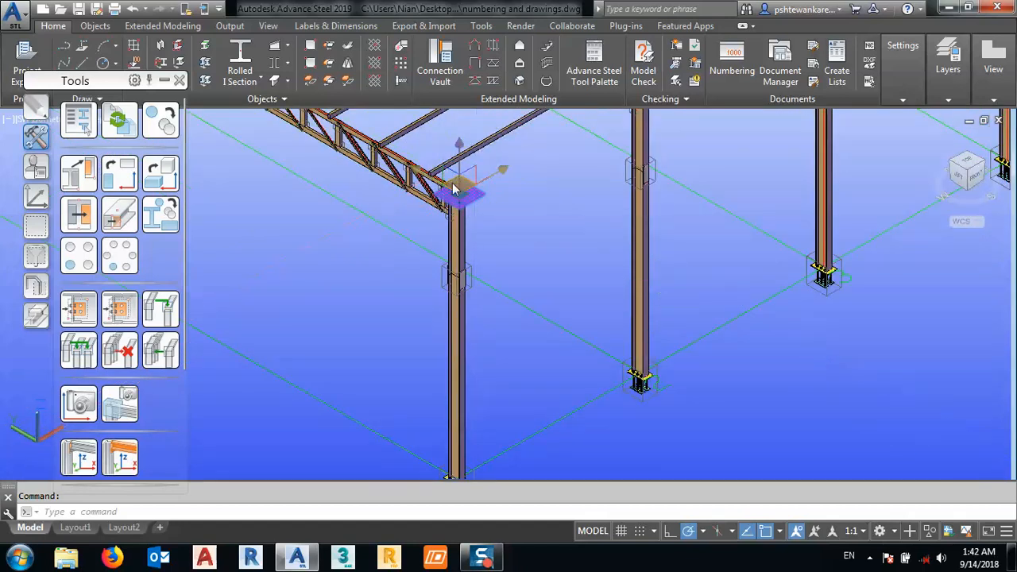
scroll(446, 172, down, 2)
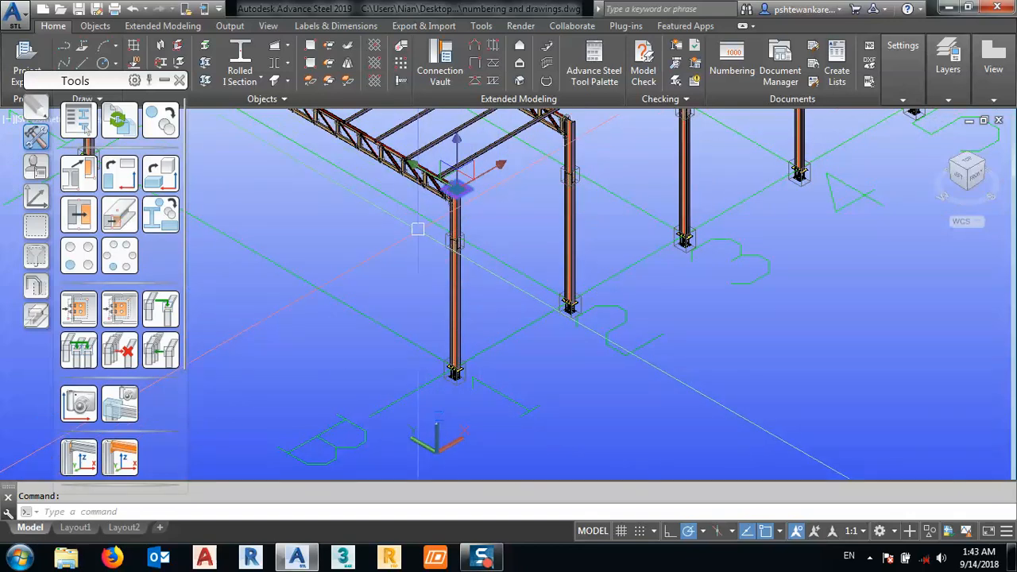
scroll(415, 230, up, 3)
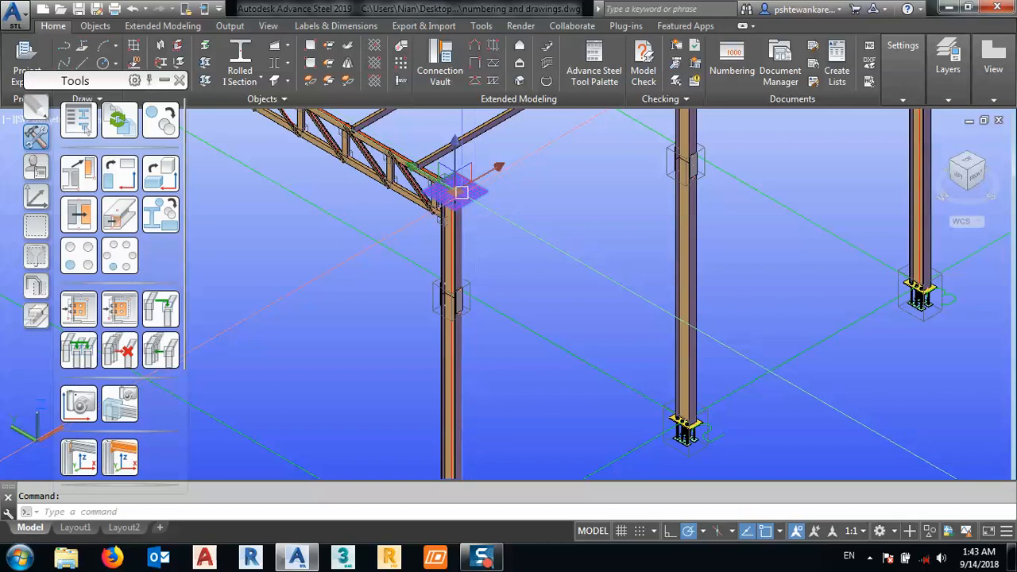
scroll(395, 238, down, 2)
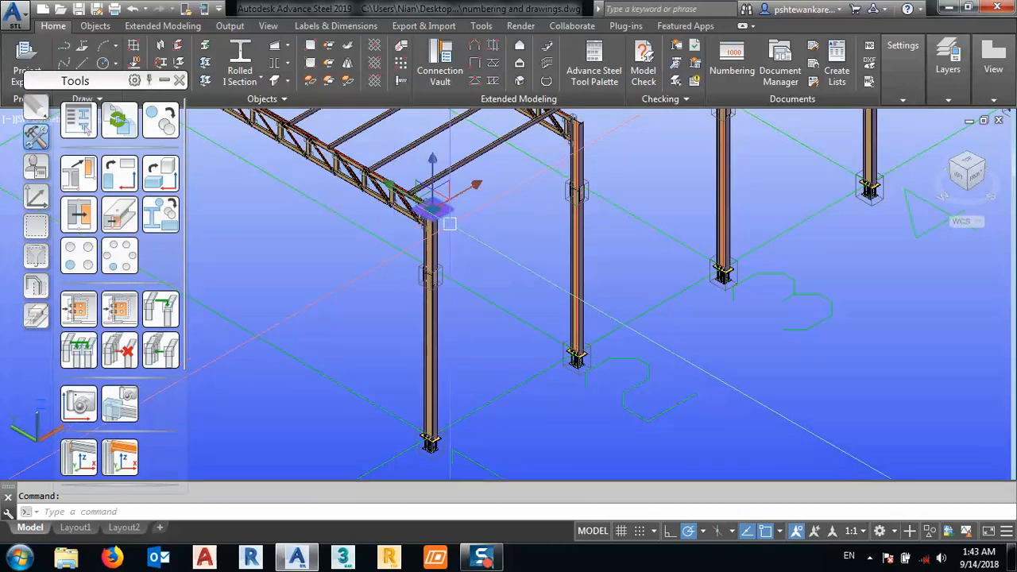
scroll(453, 208, up, 2)
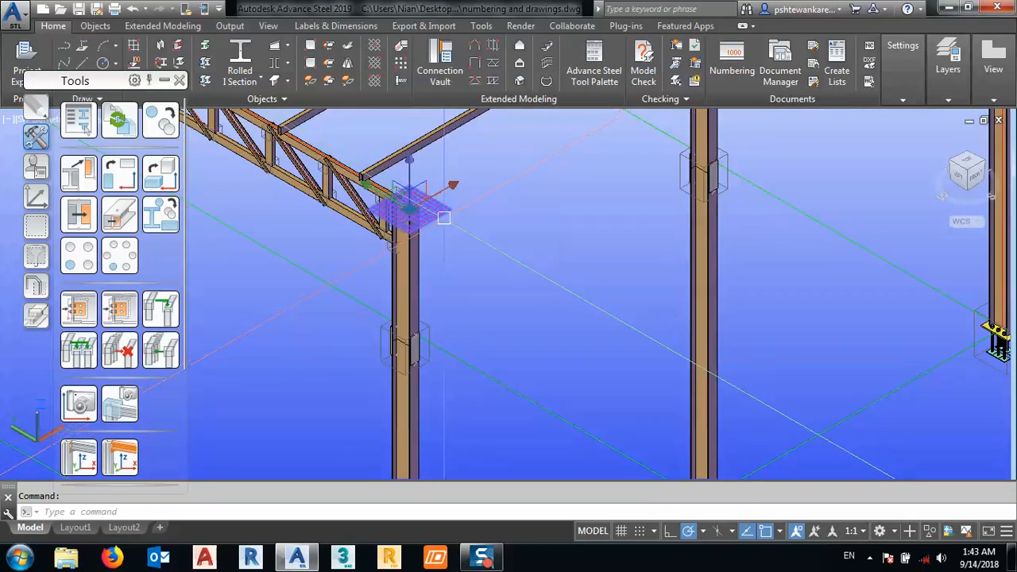
scroll(429, 213, down, 1)
scroll(425, 213, up, 2)
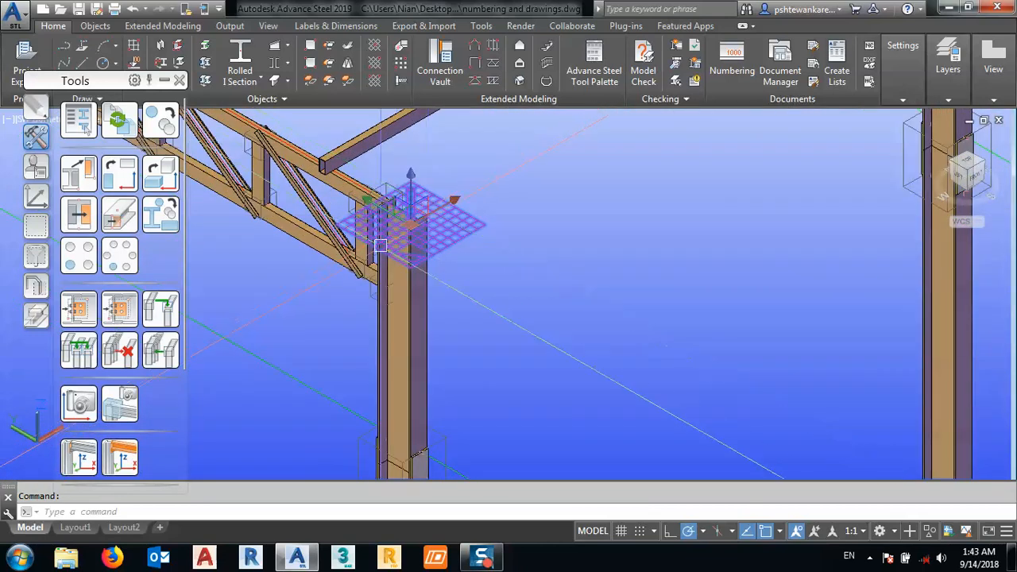
scroll(411, 247, down, 1)
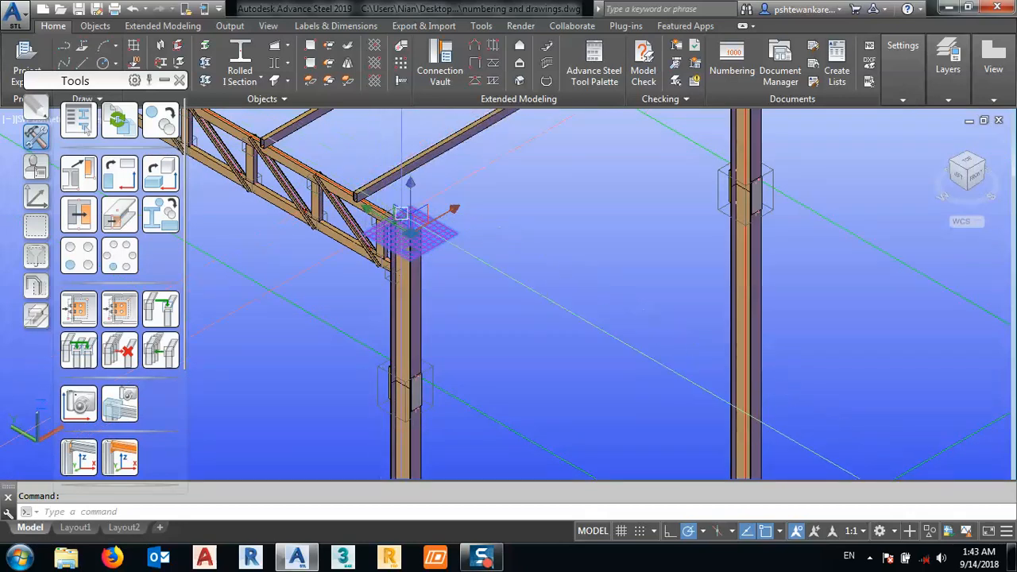
Check the camera on the corner column in the front view and return to the isometric view.
click(977, 185)
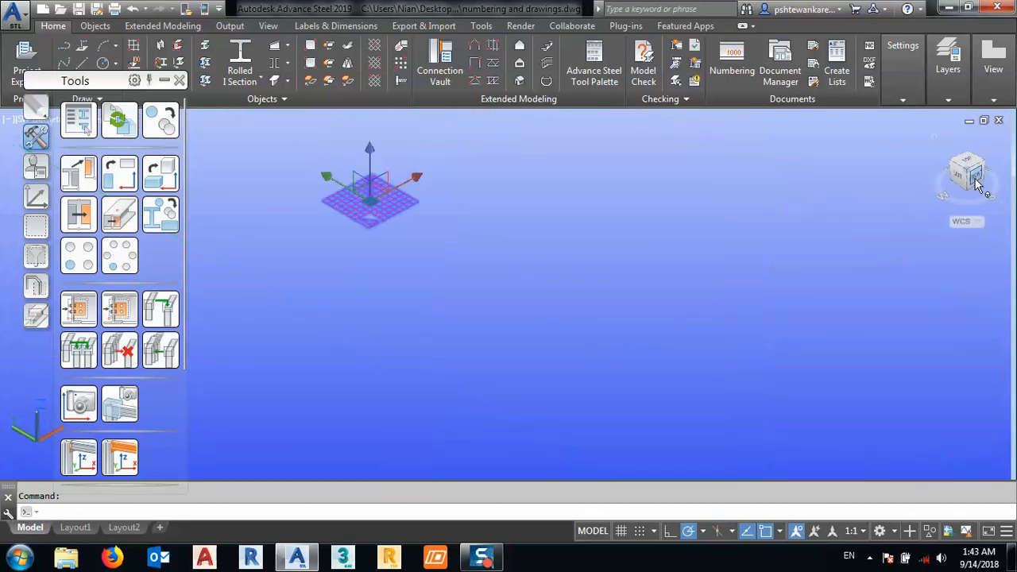
scroll(481, 294, down, 2)
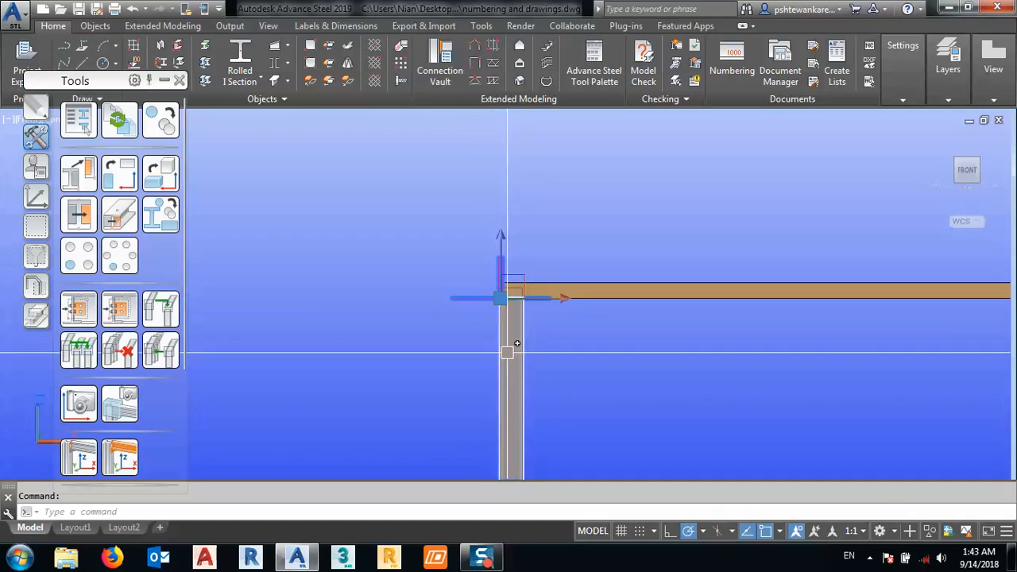
click(959, 164)
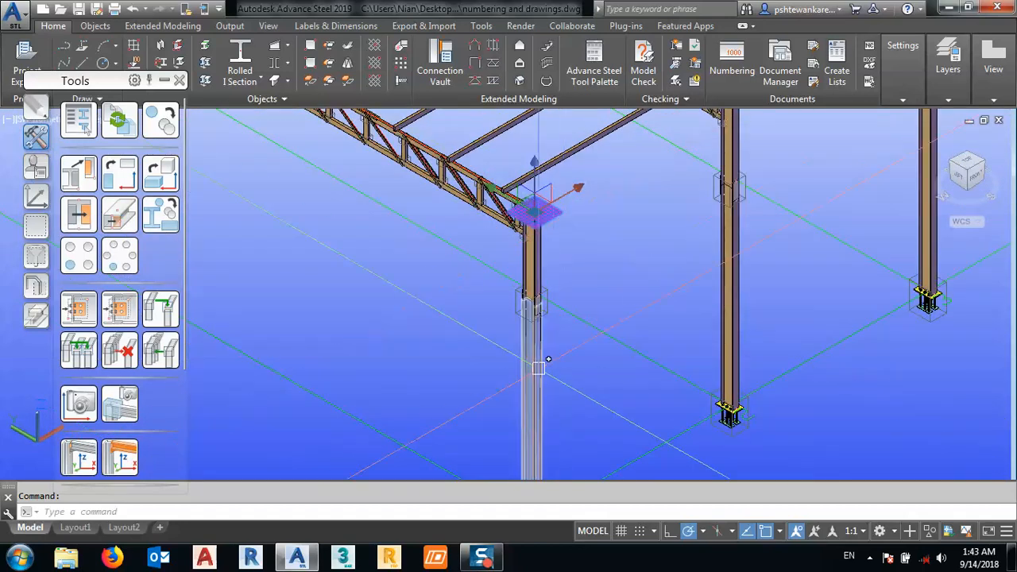
Inspect the splice plates on the corner column below the camera.
scroll(539, 297, up, 5)
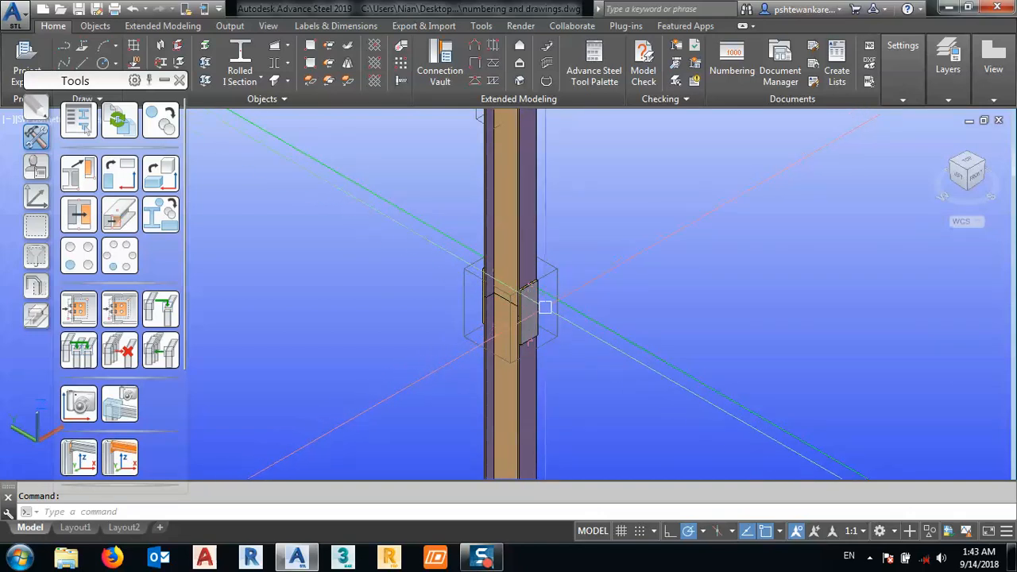
scroll(528, 302, up, 3)
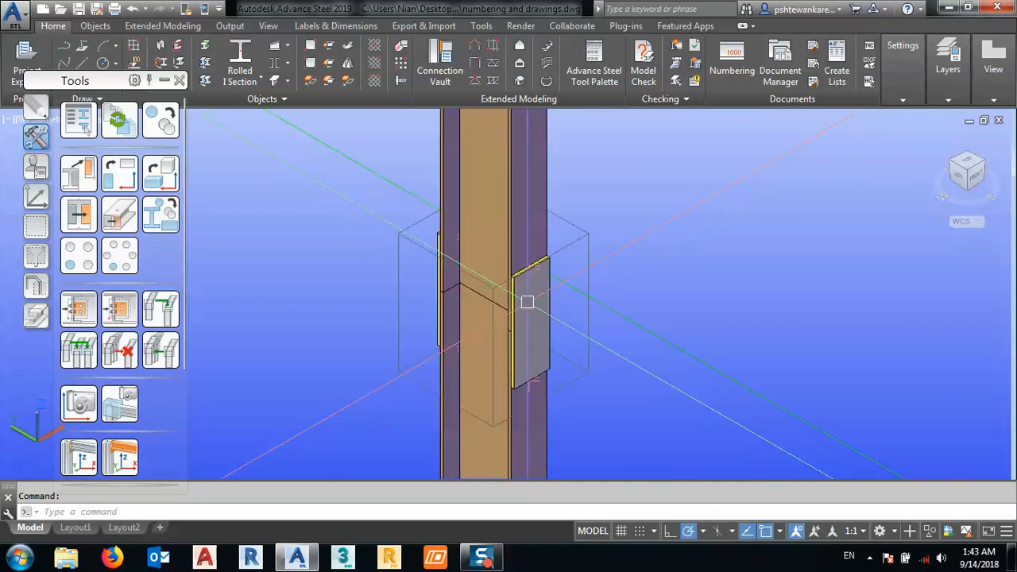
scroll(513, 313, down, 4)
scroll(385, 311, down, 4)
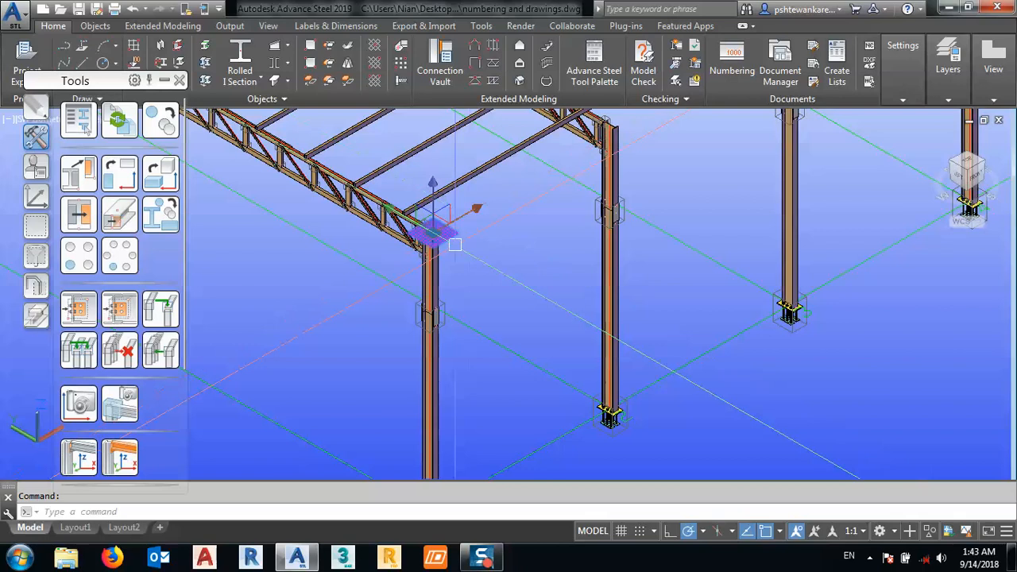
Limit the Top camera's detail box by enabling the Z-viewport with front and rear depths of 750.
double_click(429, 232)
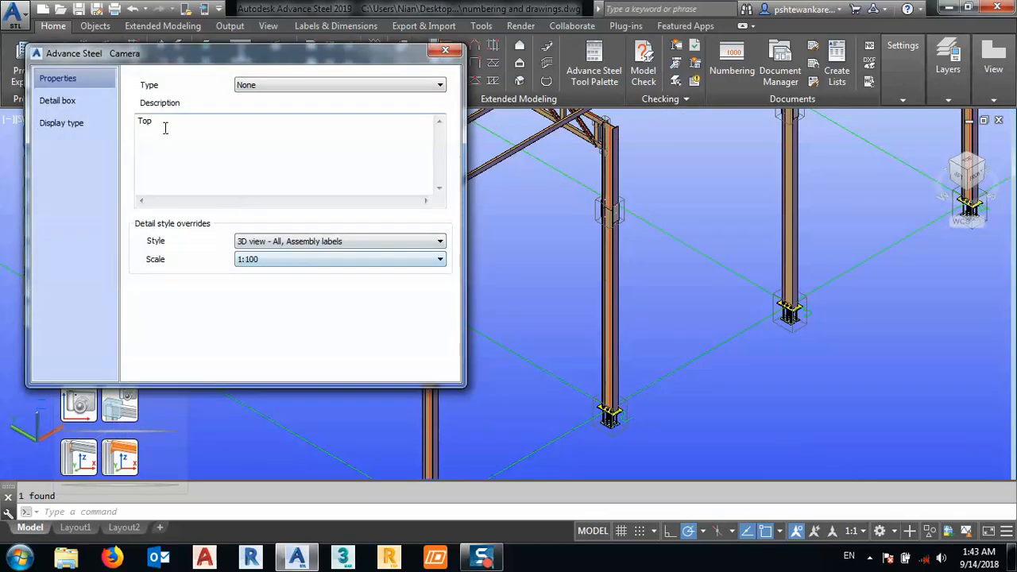
click(75, 102)
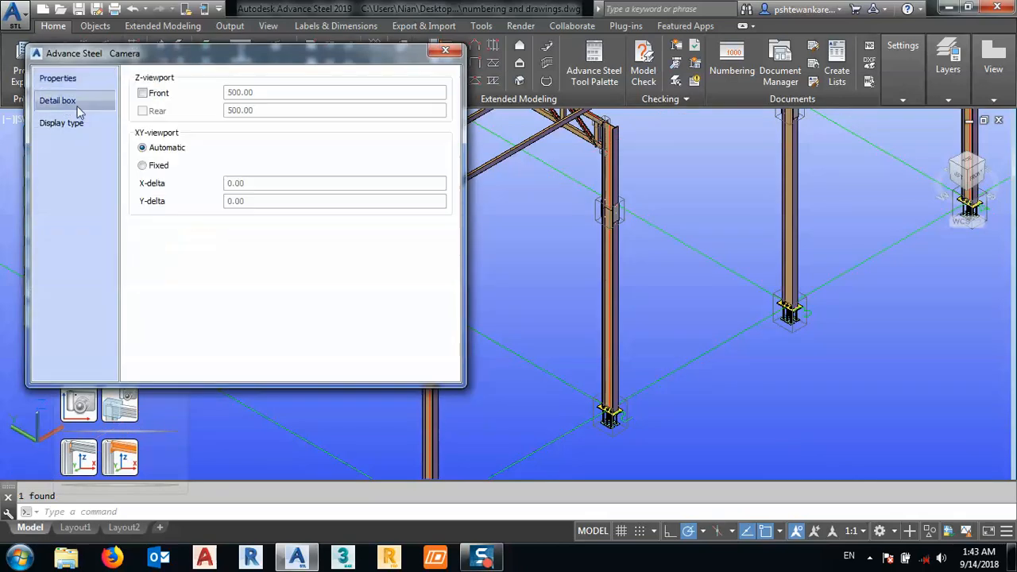
click(143, 94)
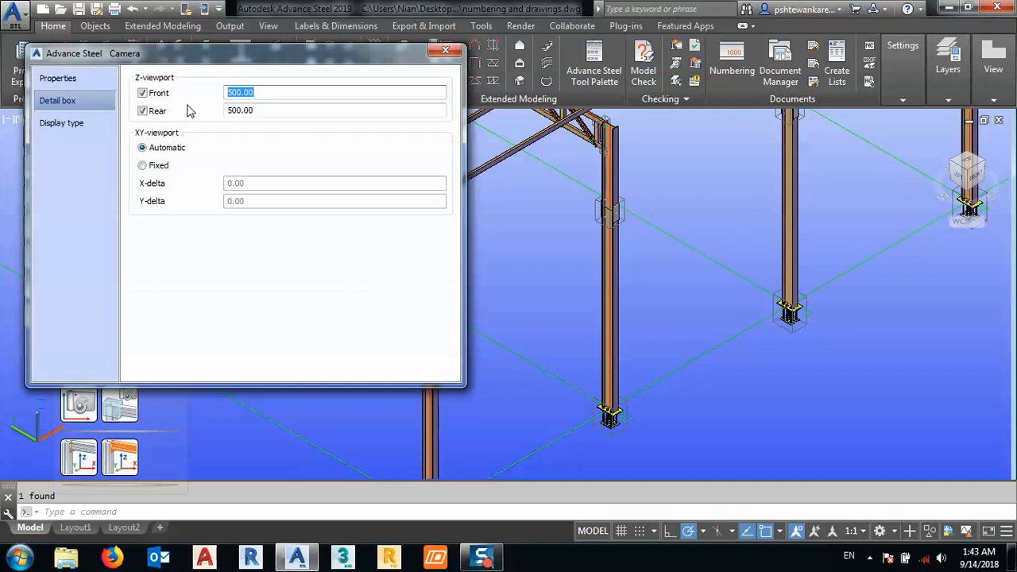
text(750)
key(Tab)
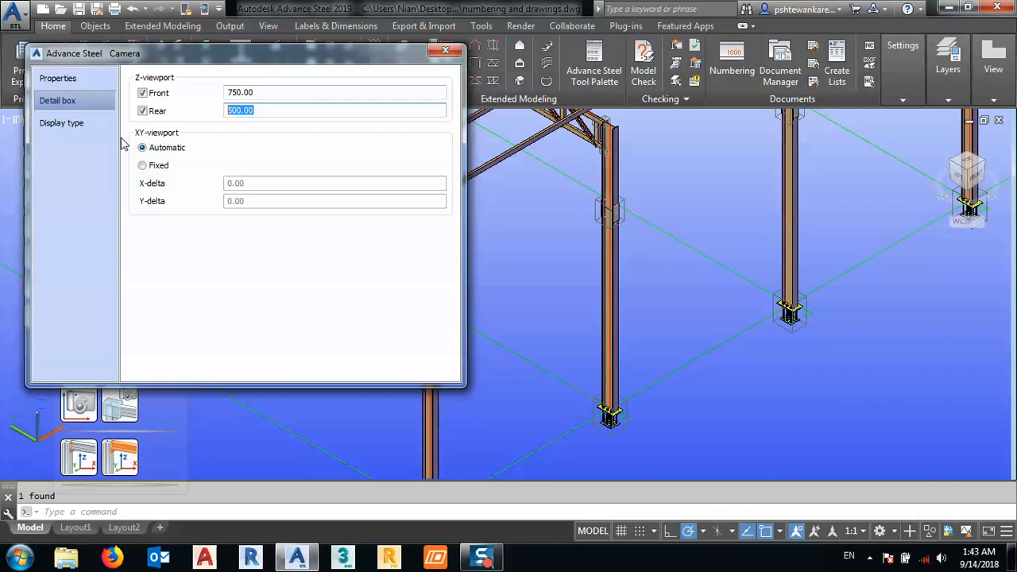
text(750)
click(274, 91)
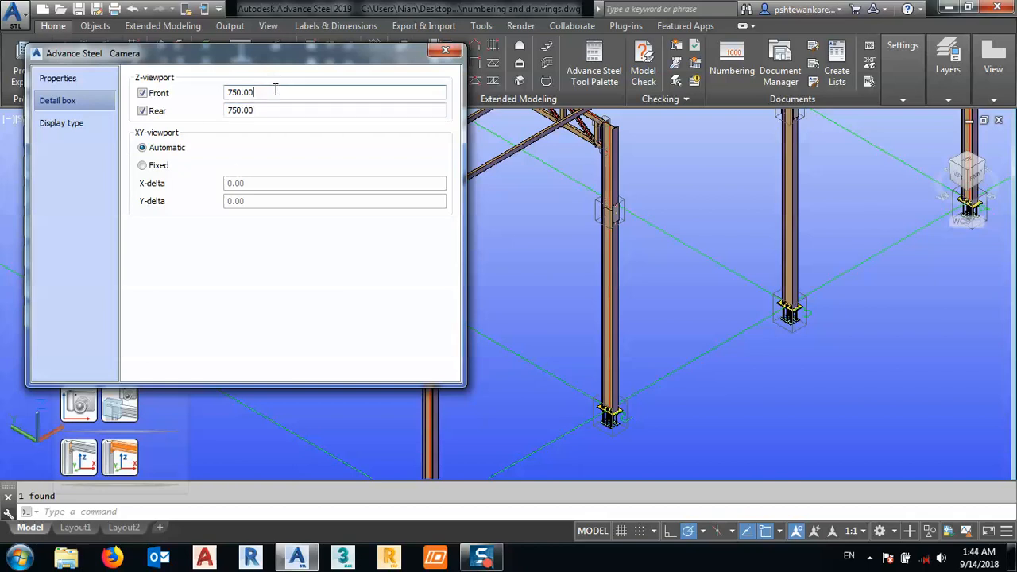
Show the whole frame in the SW isometric view and align the UCS to that view.
click(446, 51)
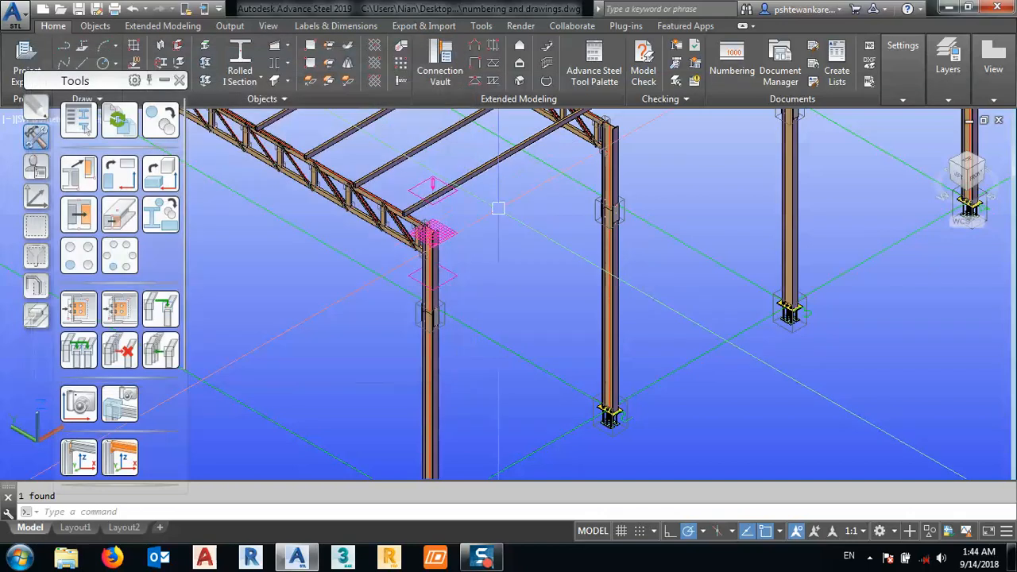
scroll(456, 313, up, 3)
scroll(457, 314, down, 3)
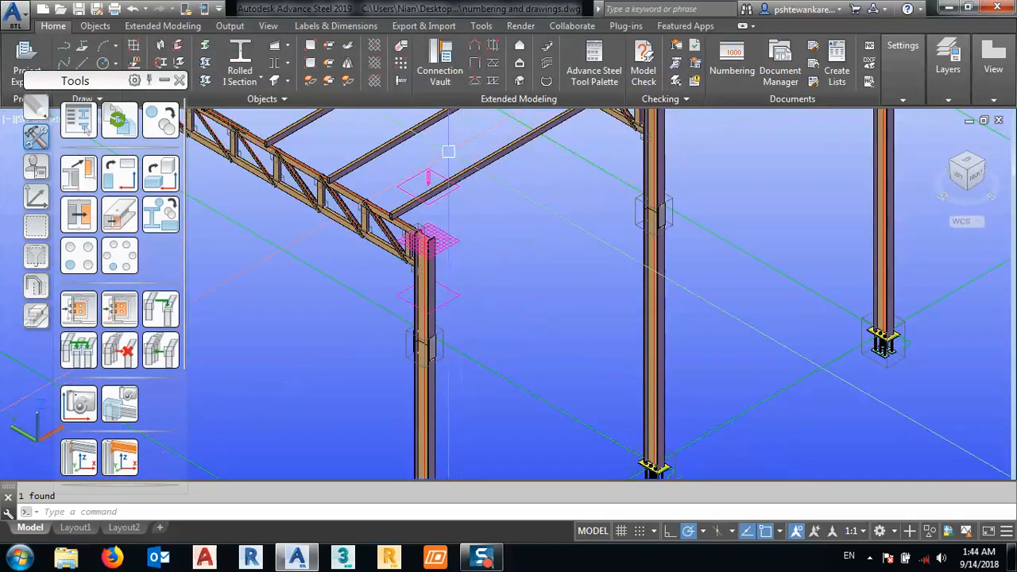
scroll(469, 270, down, 2)
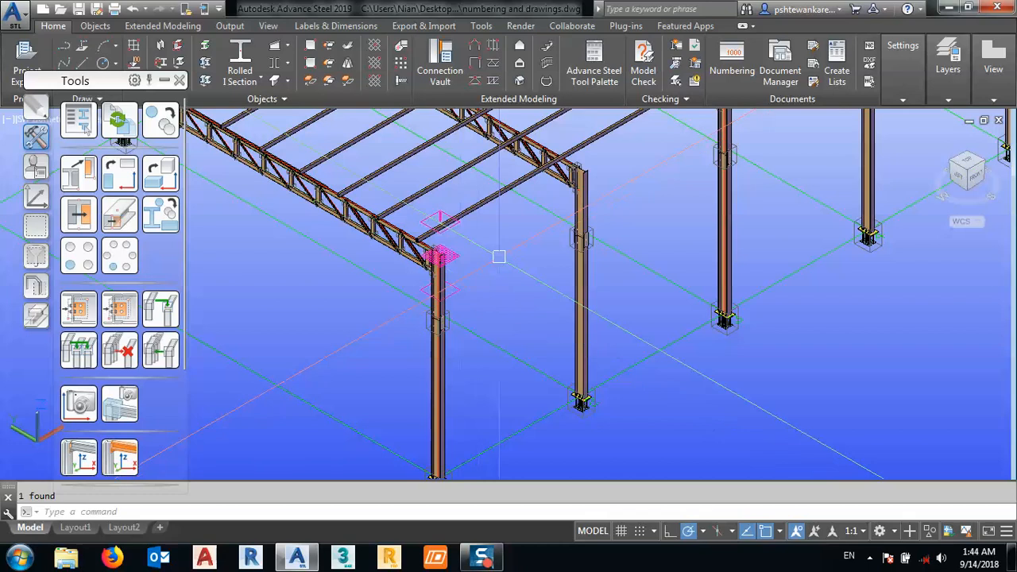
scroll(479, 272, down, 3)
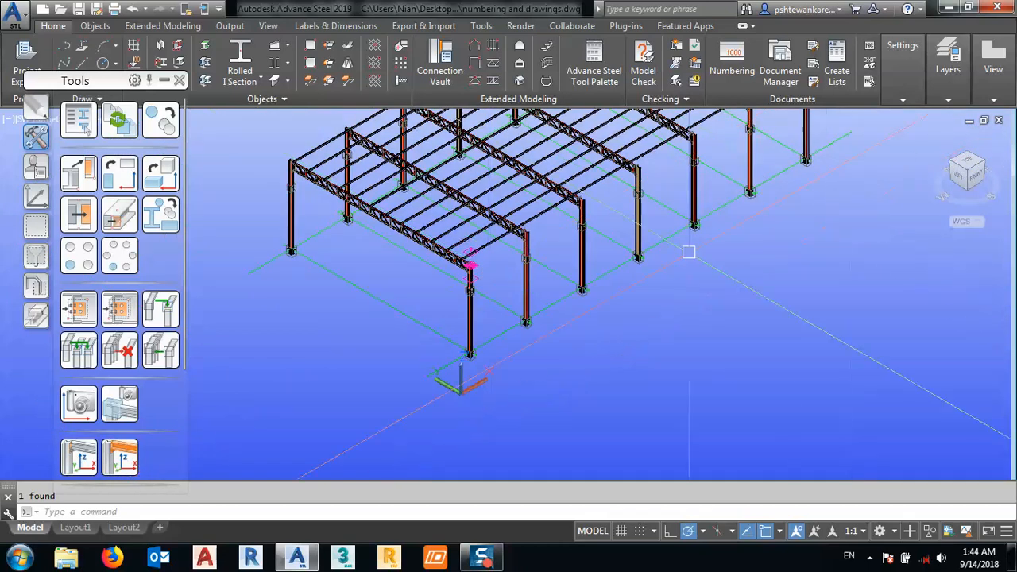
scroll(620, 302, down, 4)
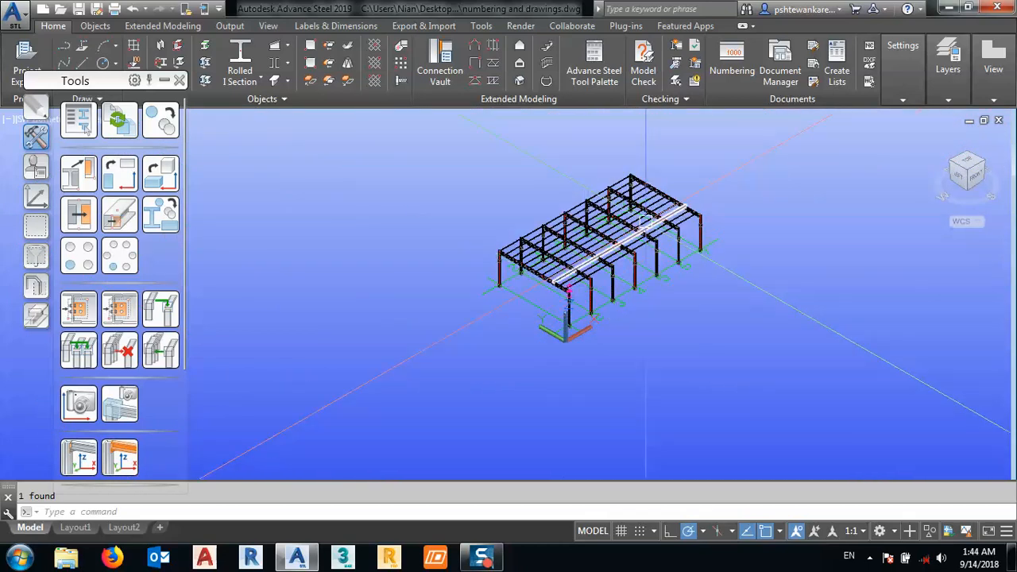
click(968, 176)
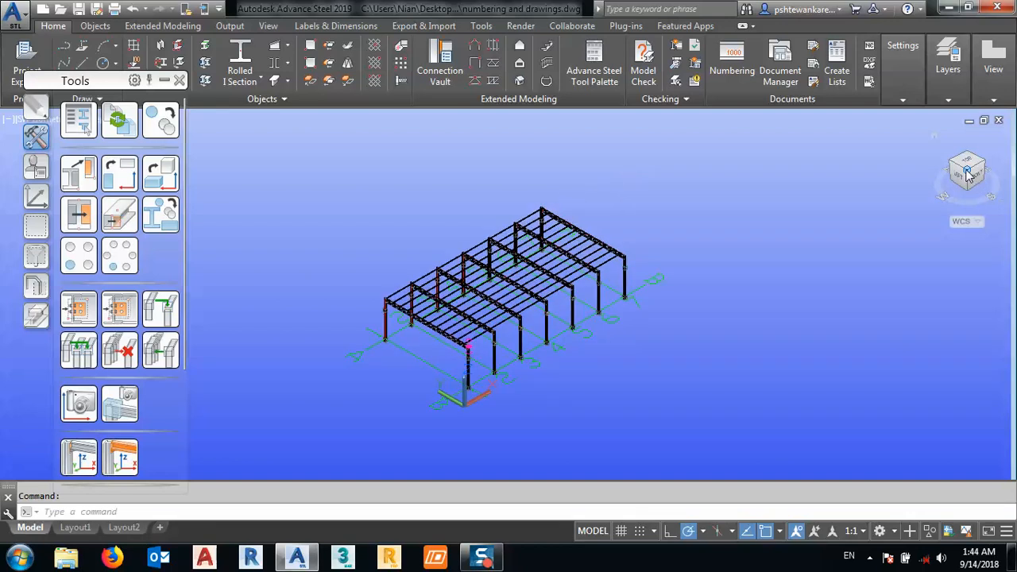
text(UCS)
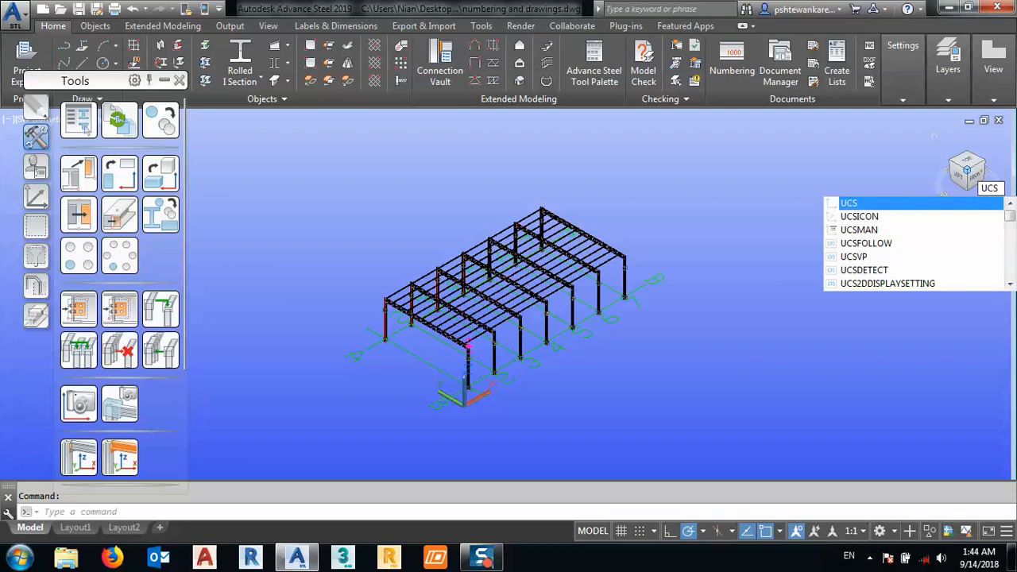
key(Return)
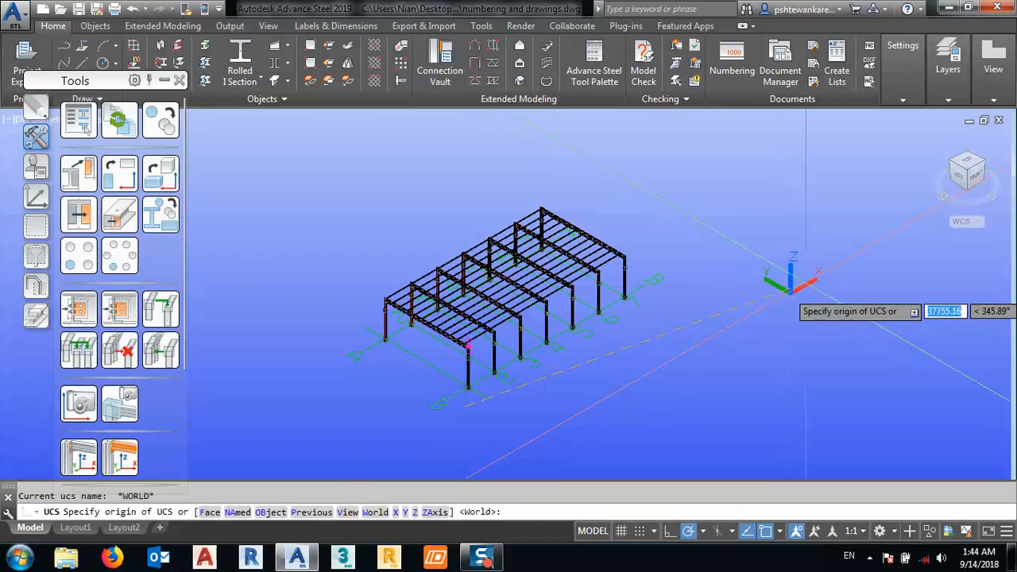
click(348, 511)
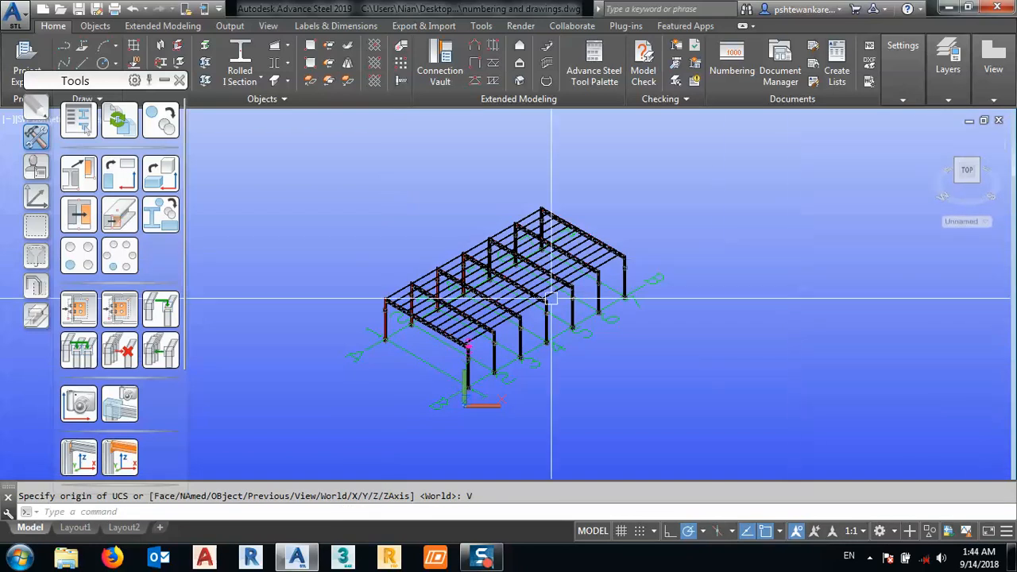
Place a new camera at the flange corner on top of the corner column near axes 1 and B.
click(86, 402)
scroll(469, 358, up, 10)
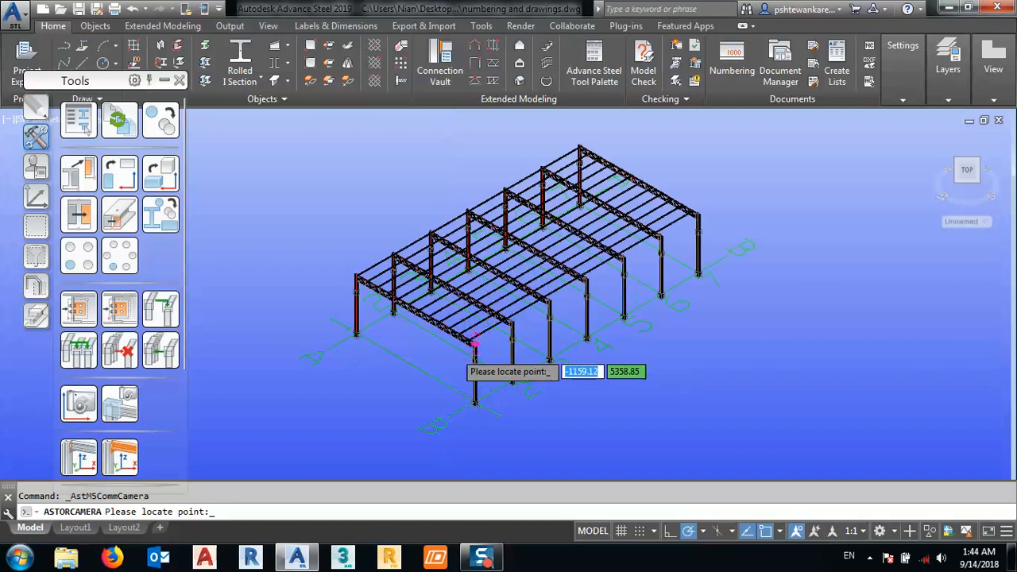
scroll(524, 316, up, 6)
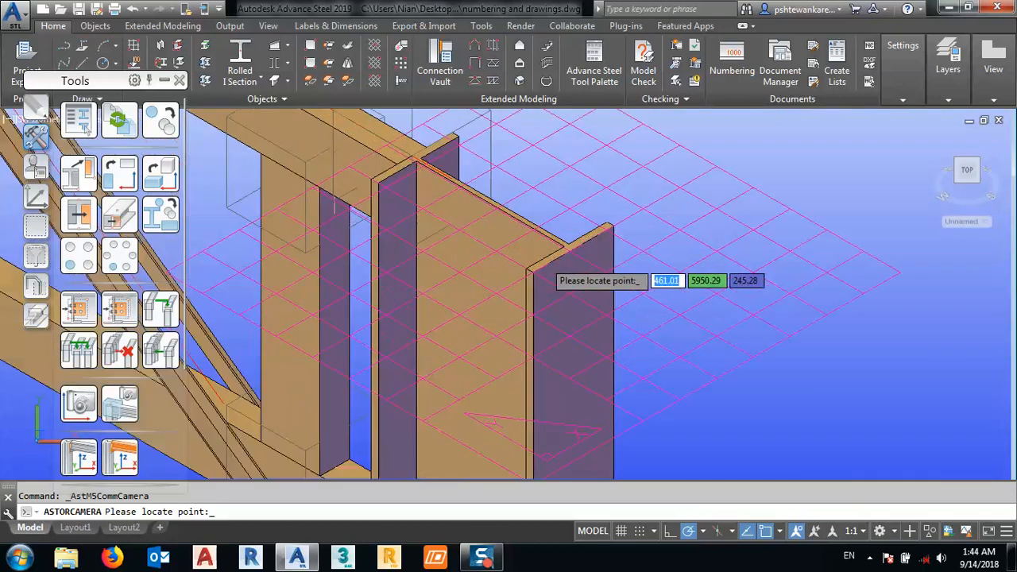
click(512, 295)
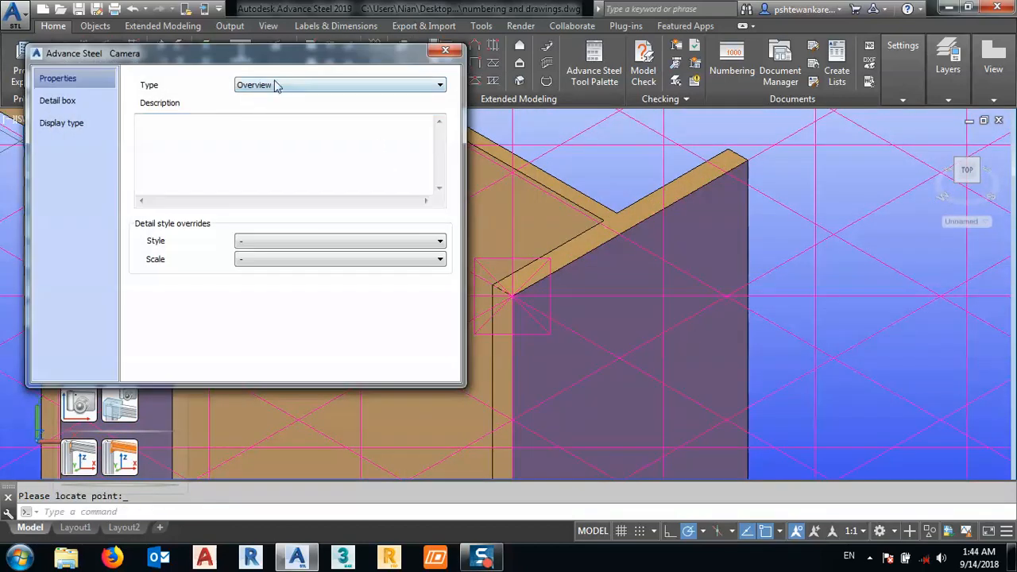
Describe the new camera as 3D and give it the style 3D view - All, Assembly labels at scale 1:100.
click(204, 132)
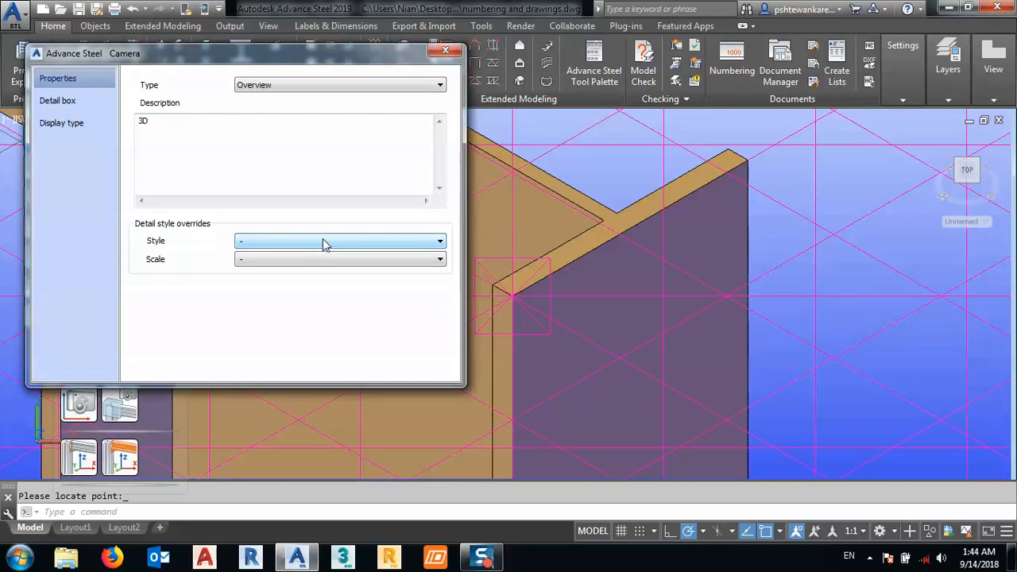
click(393, 244)
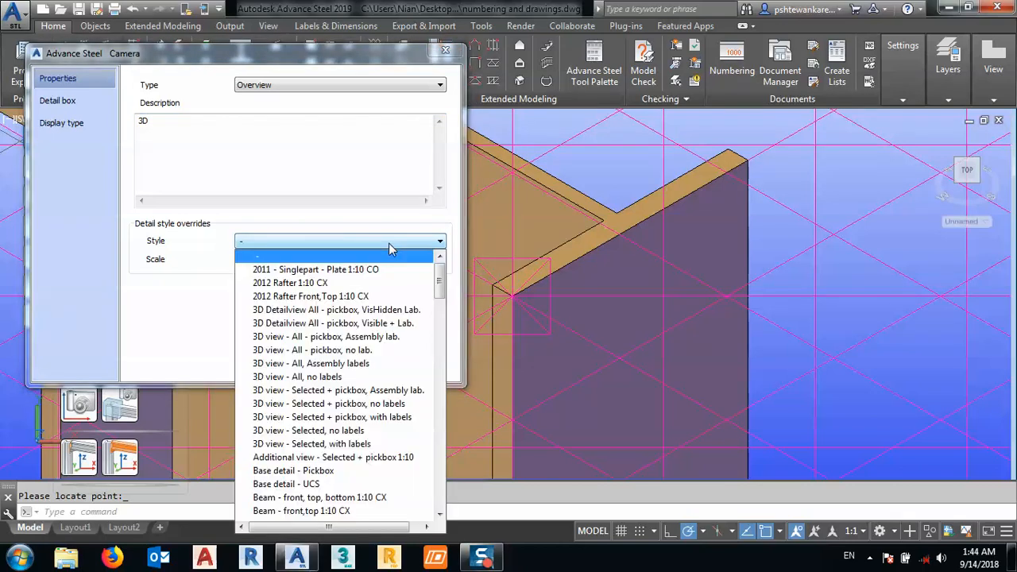
click(324, 368)
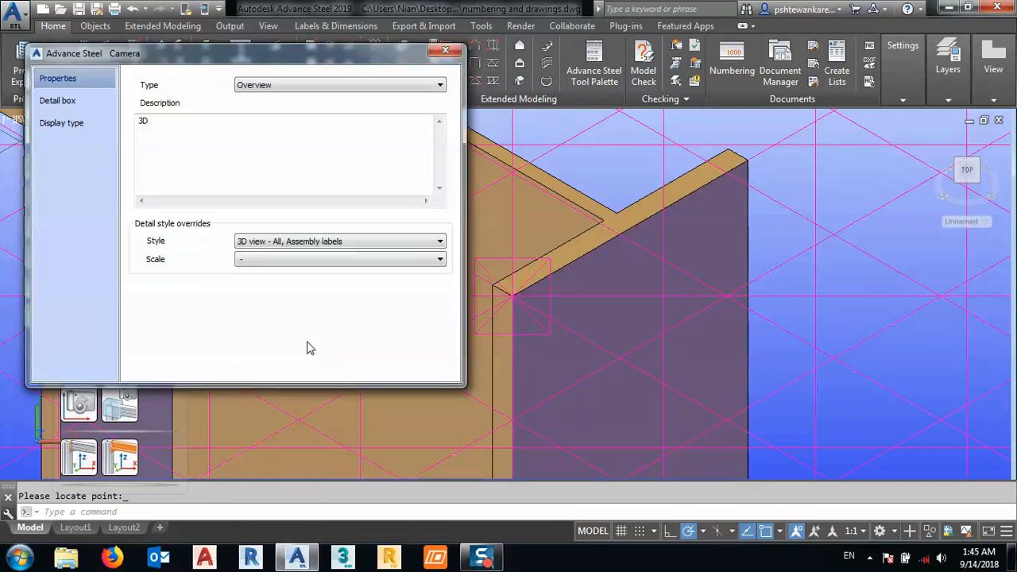
click(255, 263)
click(266, 407)
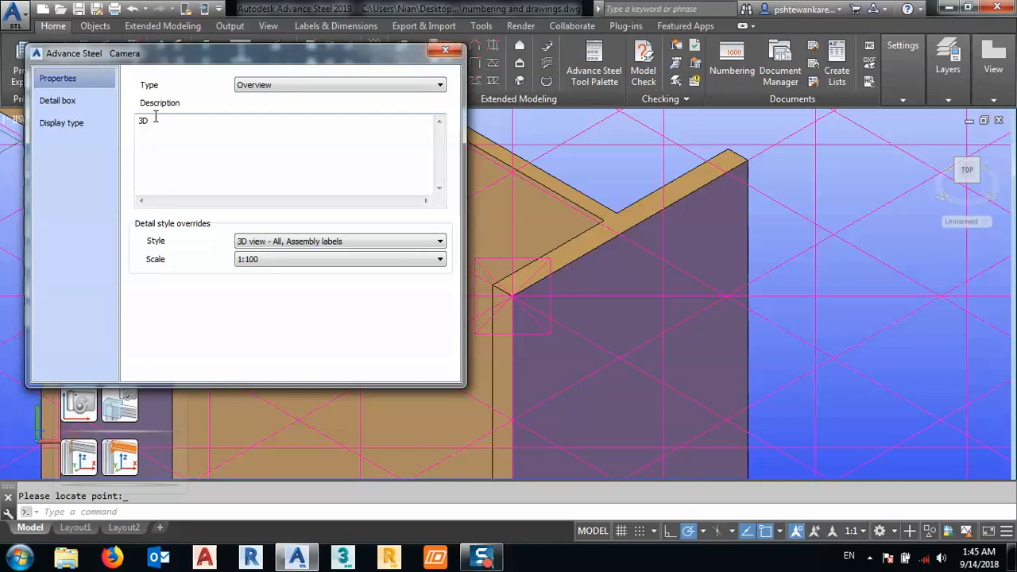
click(70, 105)
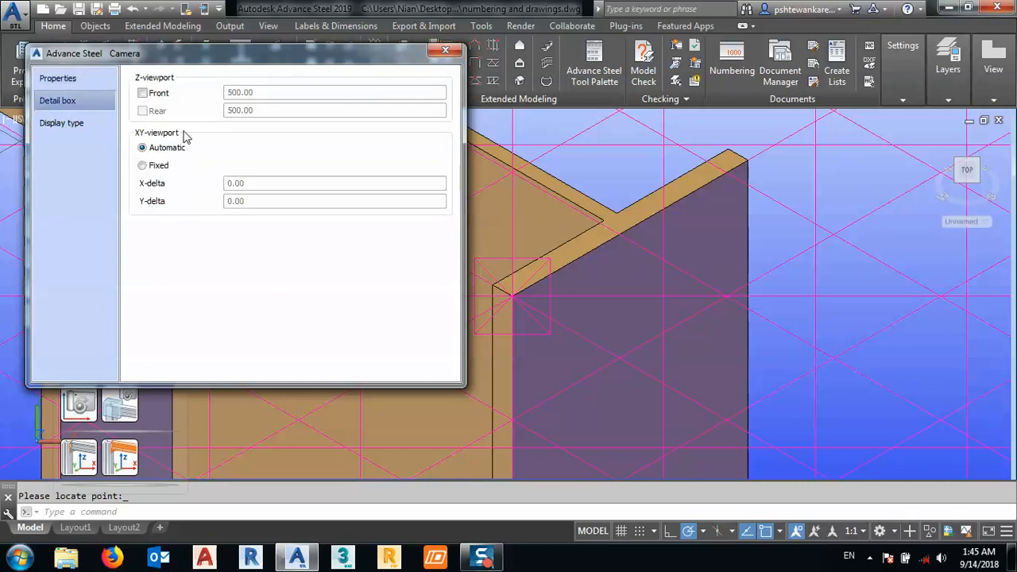
click(445, 50)
Close the Tools palette and open the drawing processes palette beside the frame model.
scroll(395, 220, down, 13)
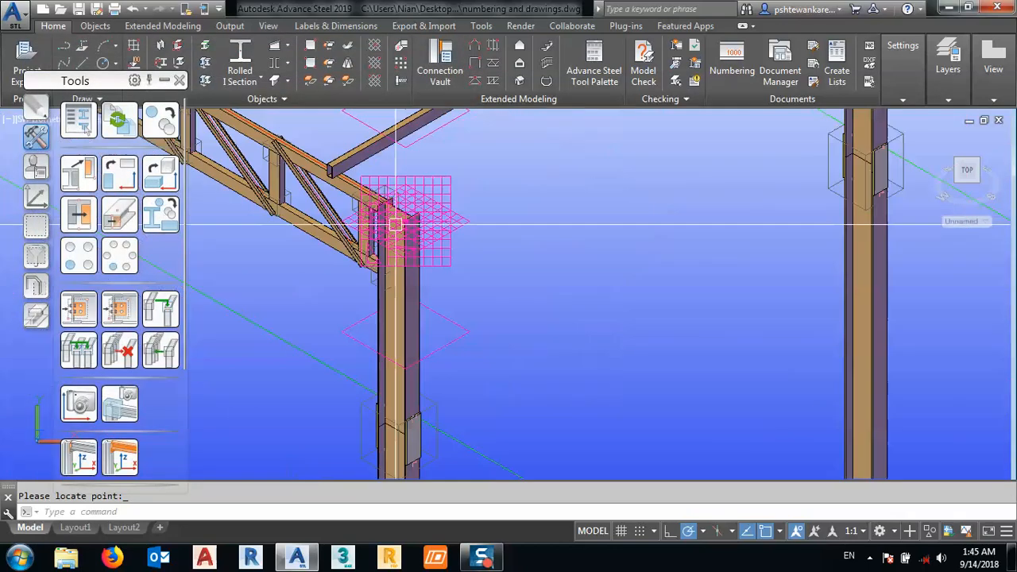
scroll(466, 311, down, 4)
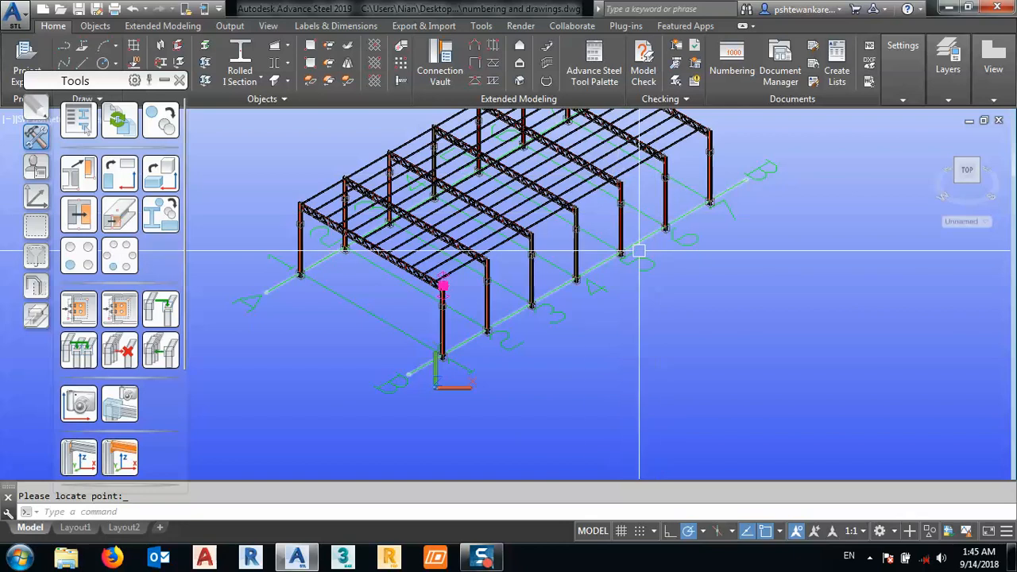
scroll(596, 206, down, 4)
scroll(611, 165, up, 3)
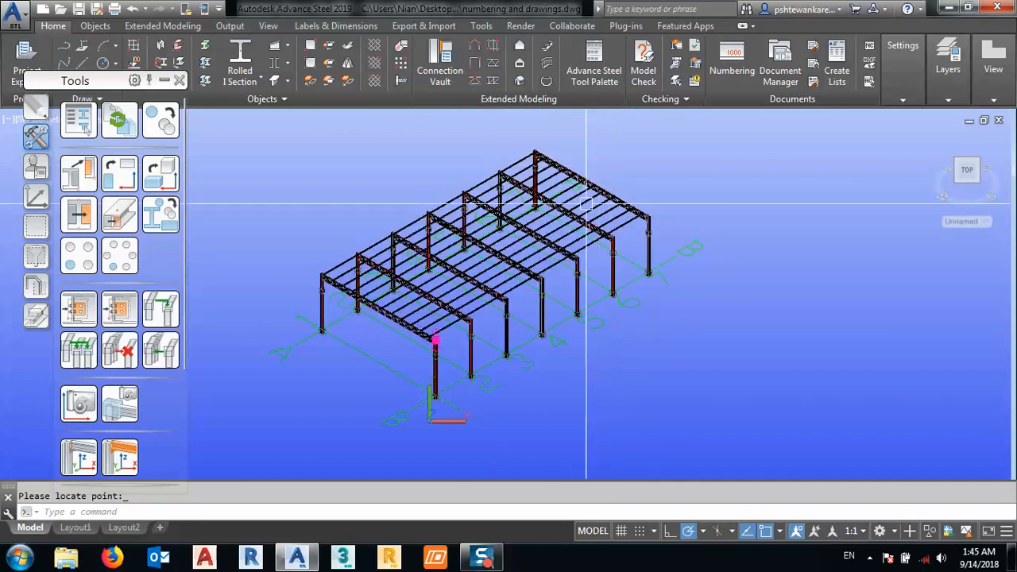
click(178, 82)
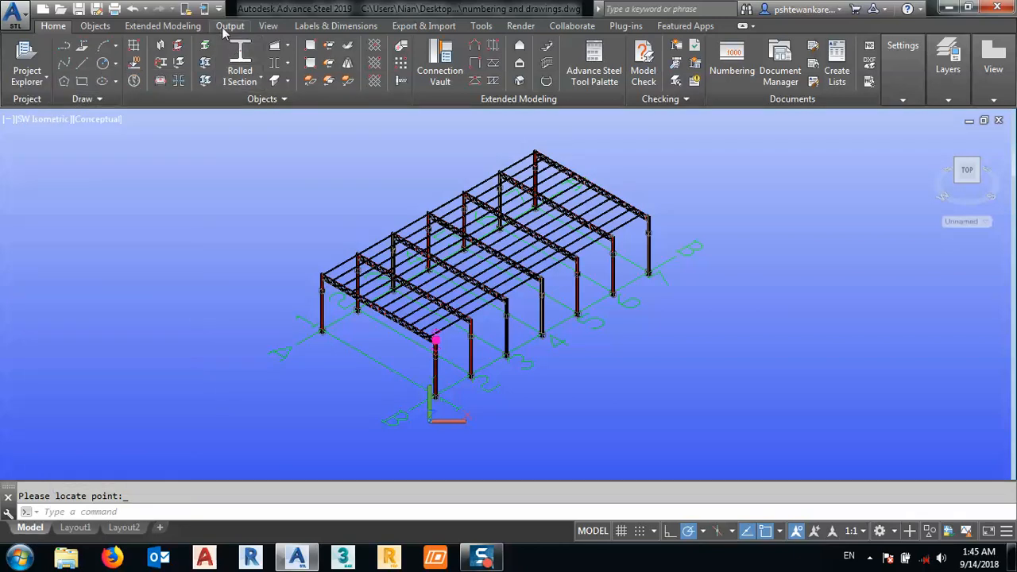
click(222, 27)
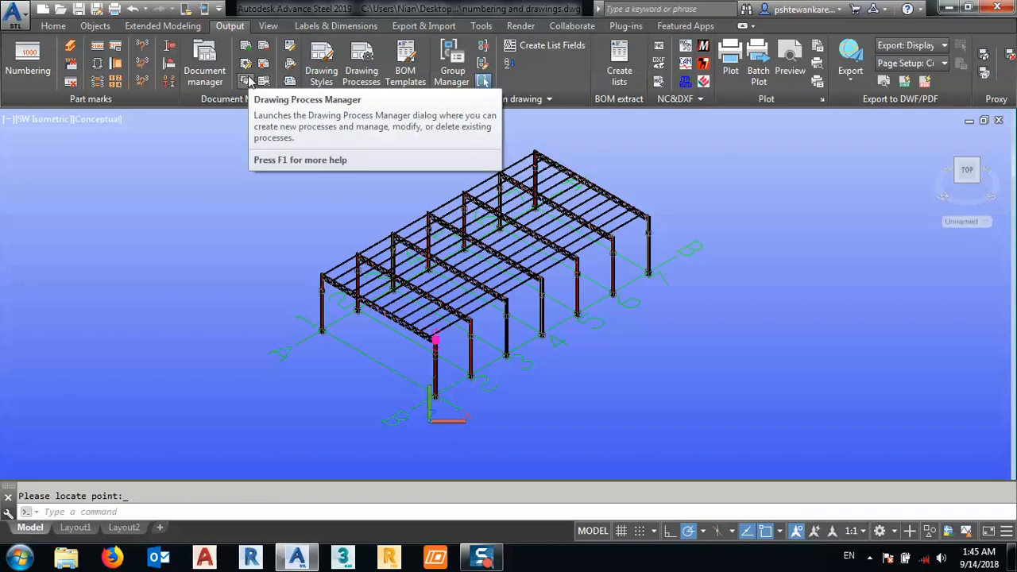
click(362, 73)
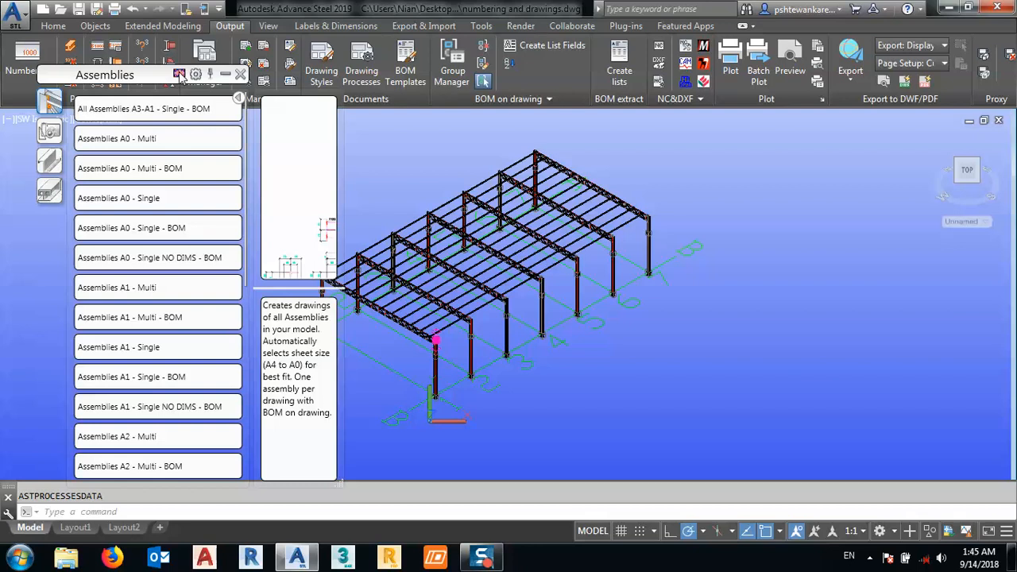
drag(165, 82, 156, 86)
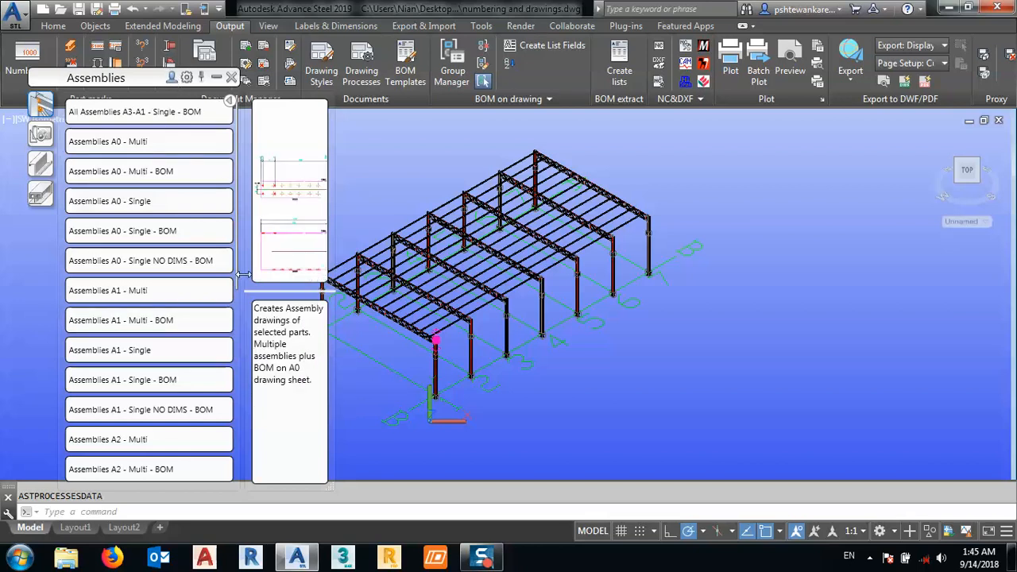
Select both cameras at the top of the corner column.
scroll(502, 344, down, 5)
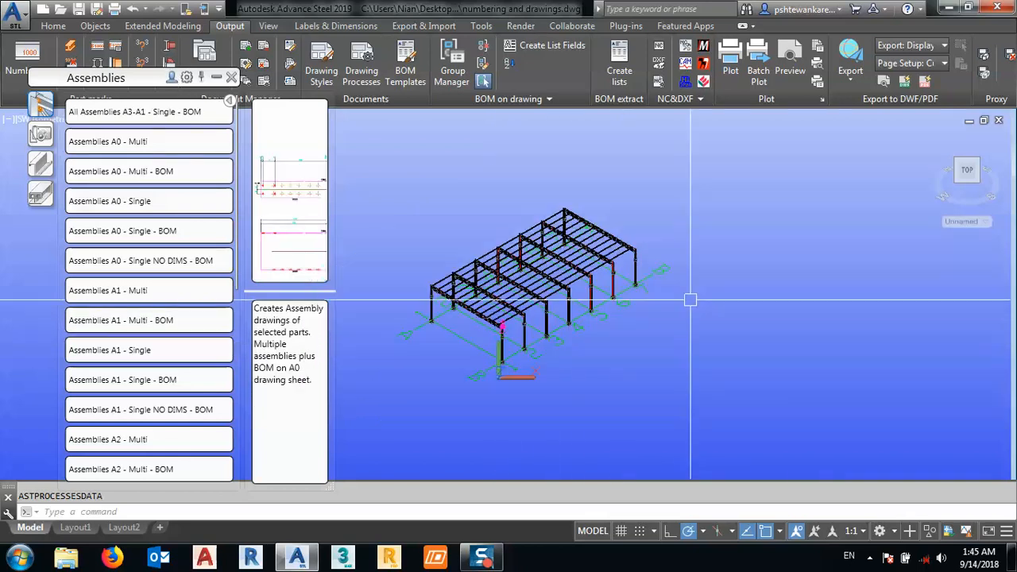
scroll(509, 308, up, 8)
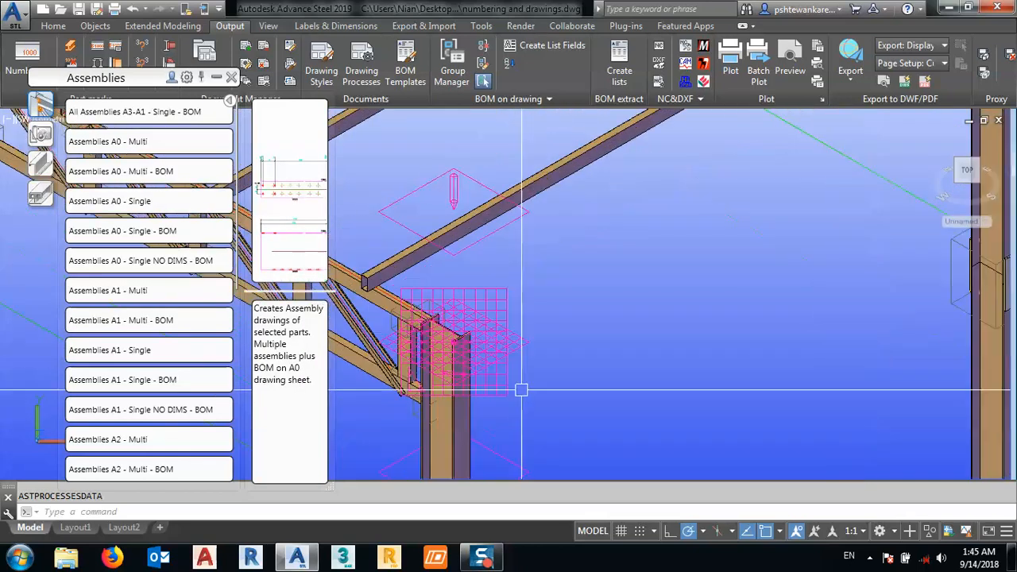
click(526, 394)
click(486, 295)
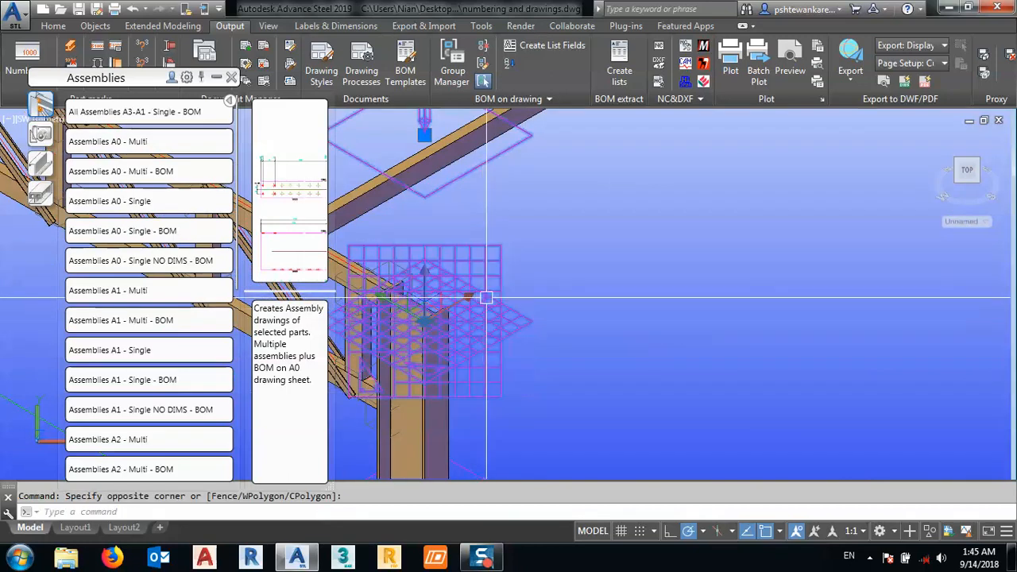
Start the Cameras - Selected - A3 drawing process for the selected cameras.
click(41, 134)
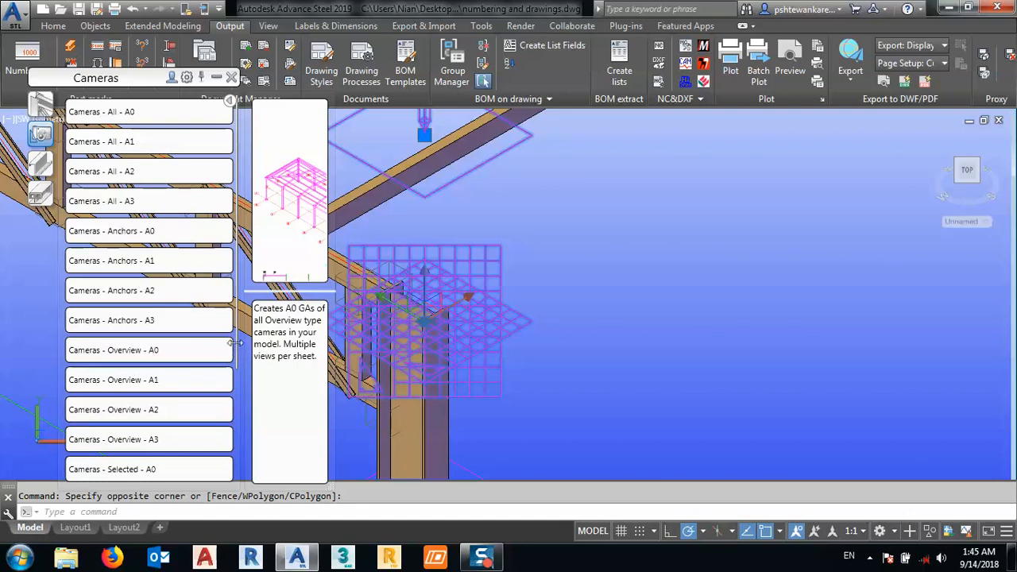
drag(235, 350, 231, 370)
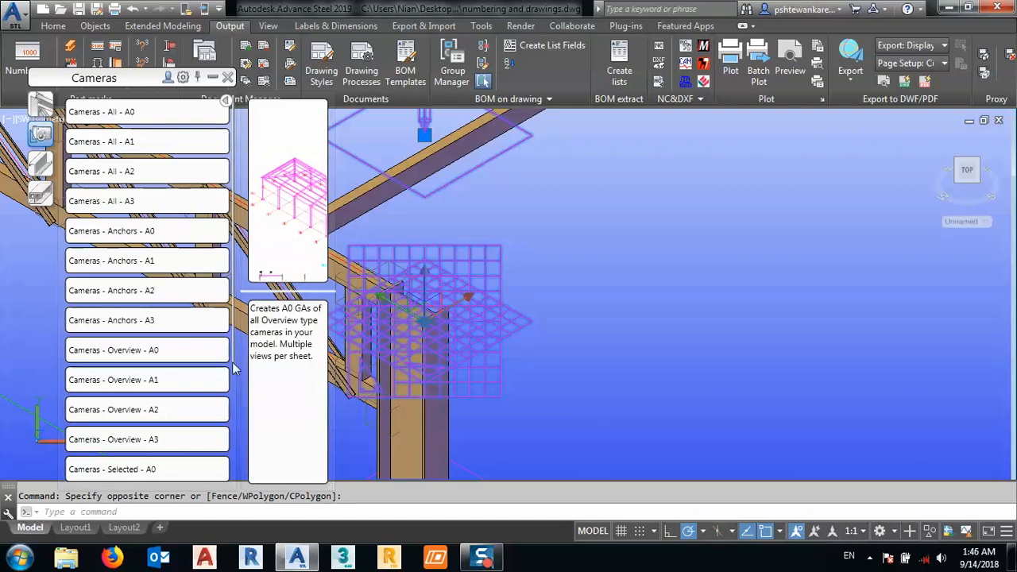
scroll(235, 392, down, 3)
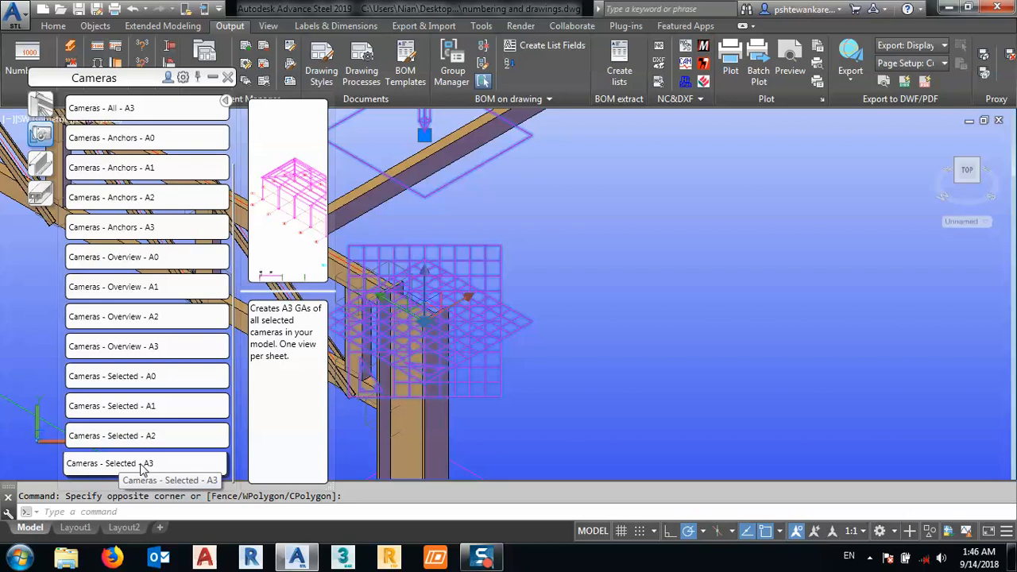
click(226, 454)
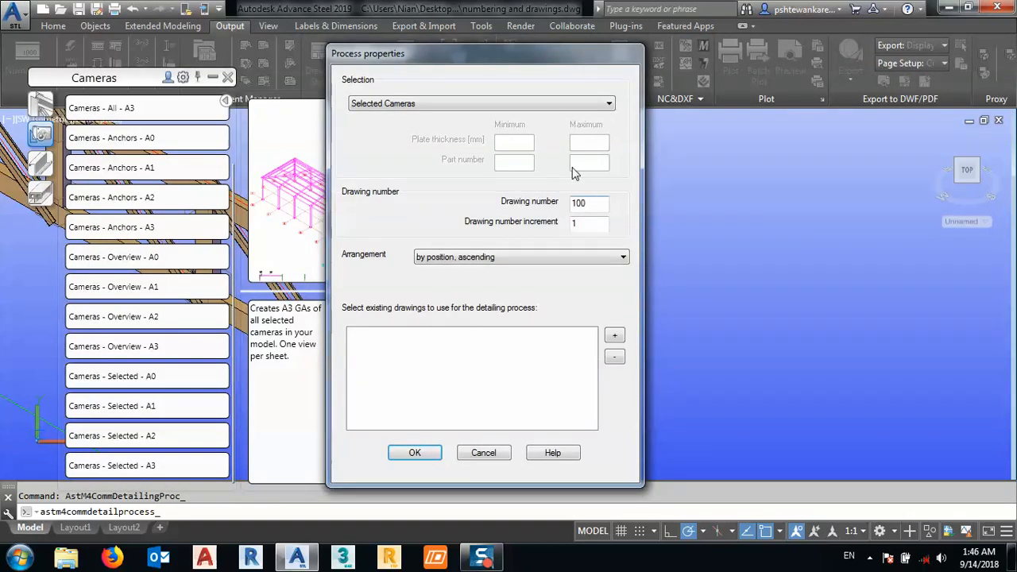
Set the process's starting drawing number to 1 and run it to create the camera drawings.
drag(478, 60, 691, 47)
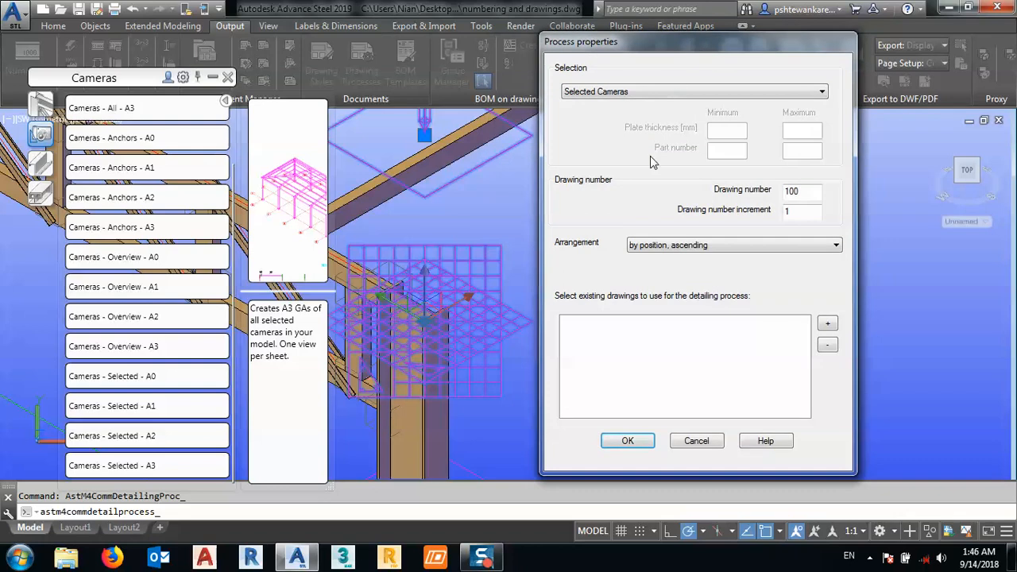
drag(619, 40, 537, 35)
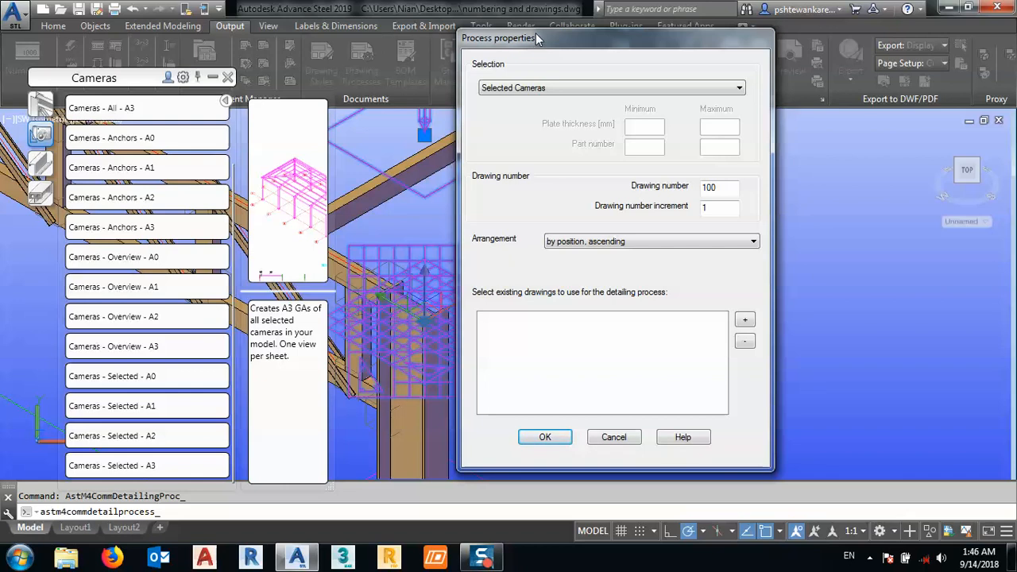
double_click(712, 188)
text(1)
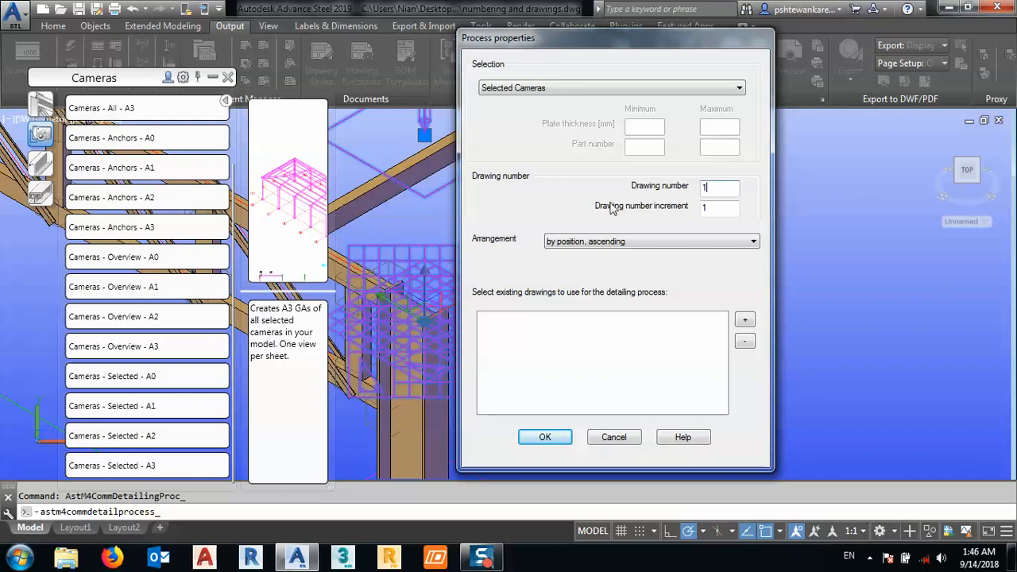
click(545, 438)
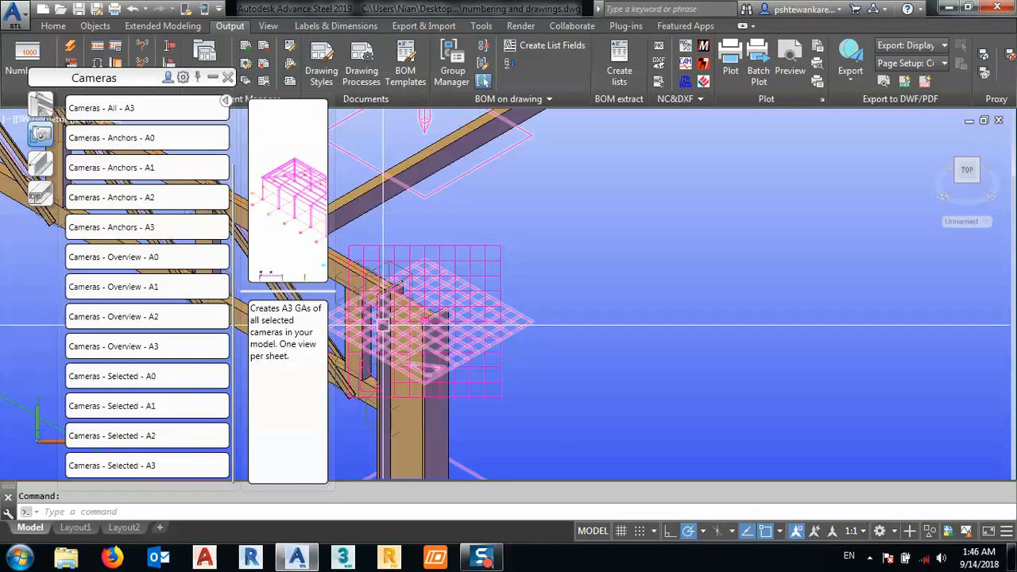
Collapse the drawing processes palette, move it clear of the ribbon, and list the up-to-date detail drawings in the Document Manager.
click(212, 77)
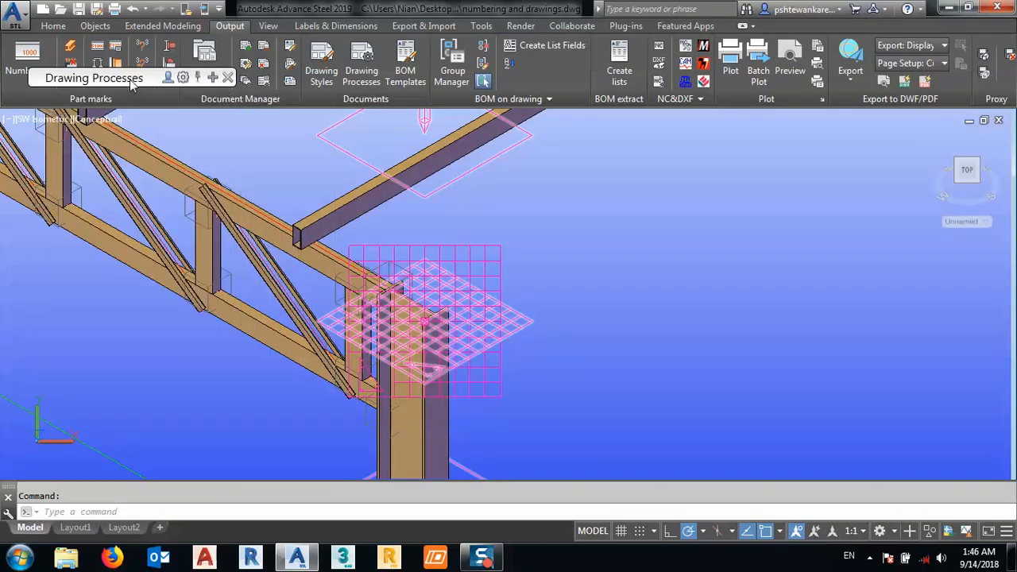
drag(131, 77, 159, 208)
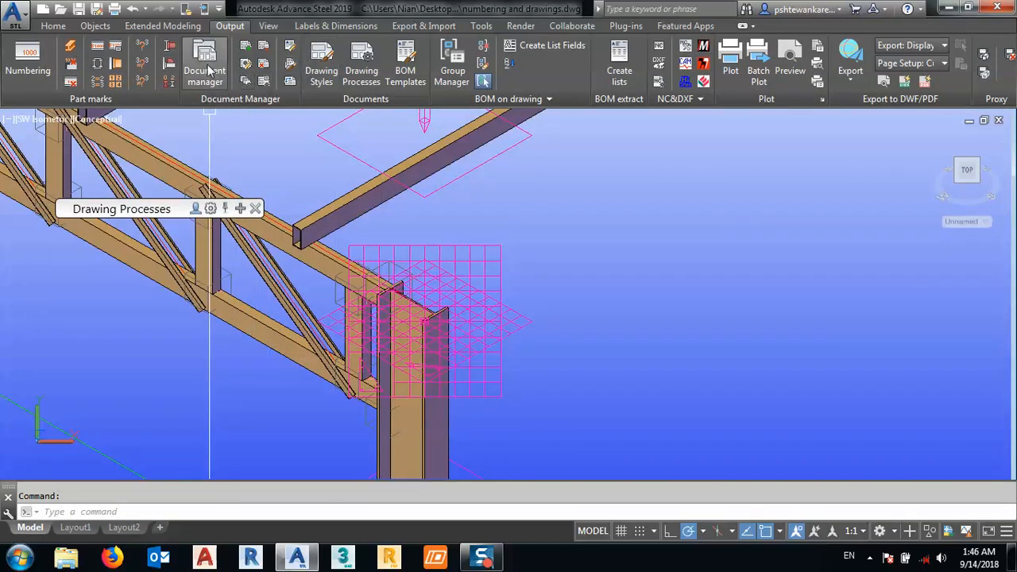
click(207, 64)
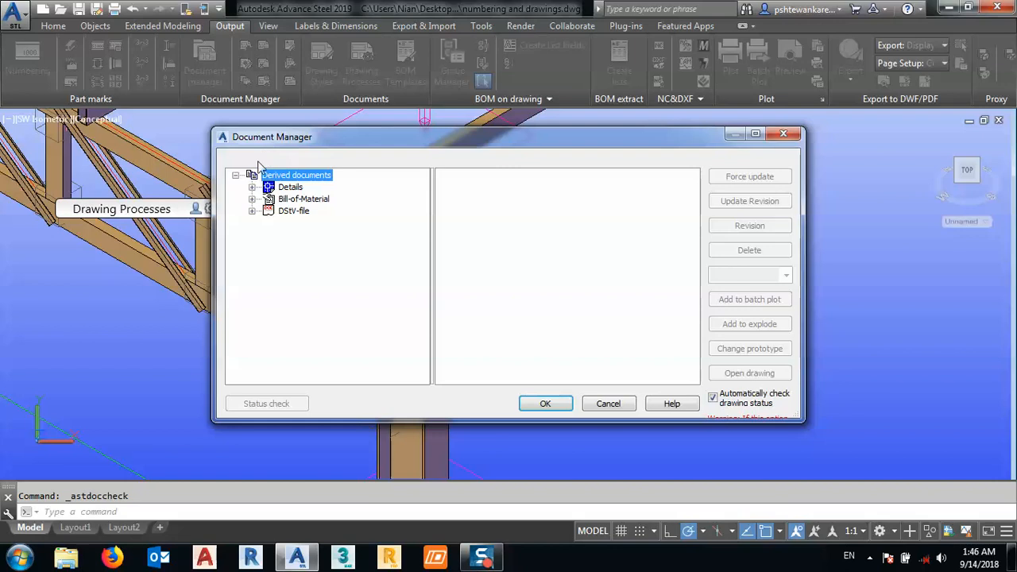
double_click(286, 189)
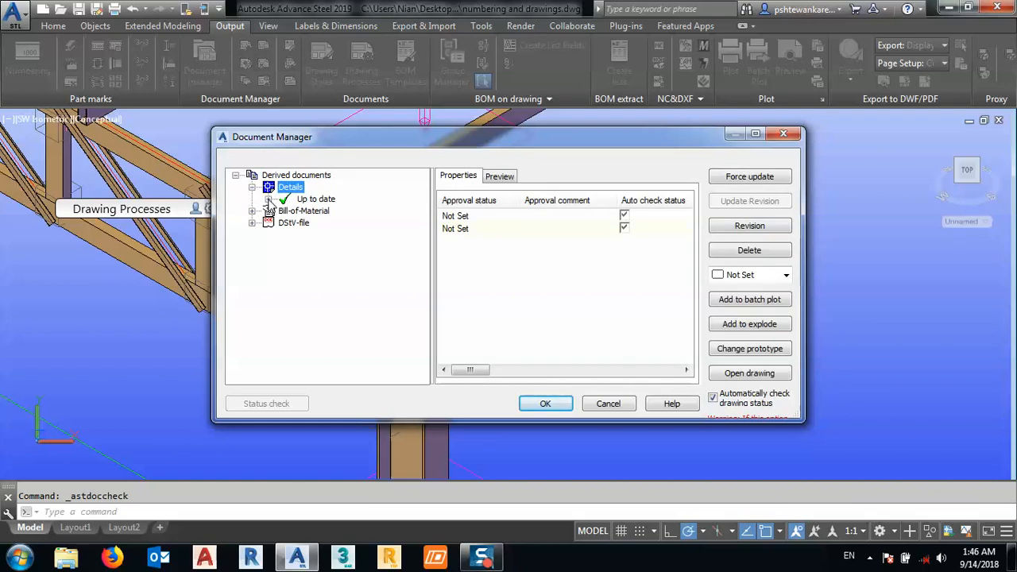
click(269, 200)
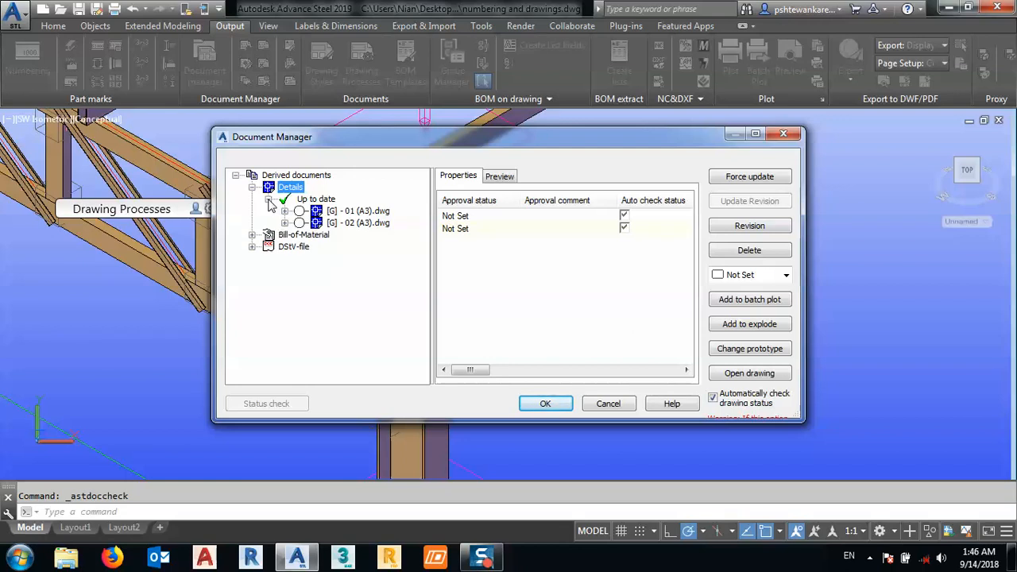
Preview the detail drawings [G] - 01 (A3).dwg and [G] - 02 (A3).dwg and open both from the Document Manager.
click(369, 212)
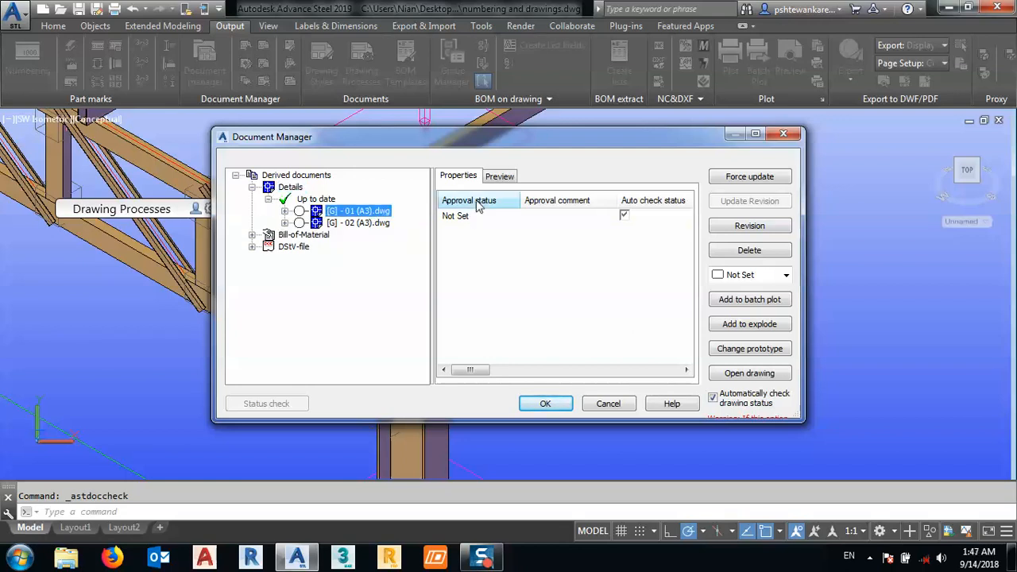
click(499, 175)
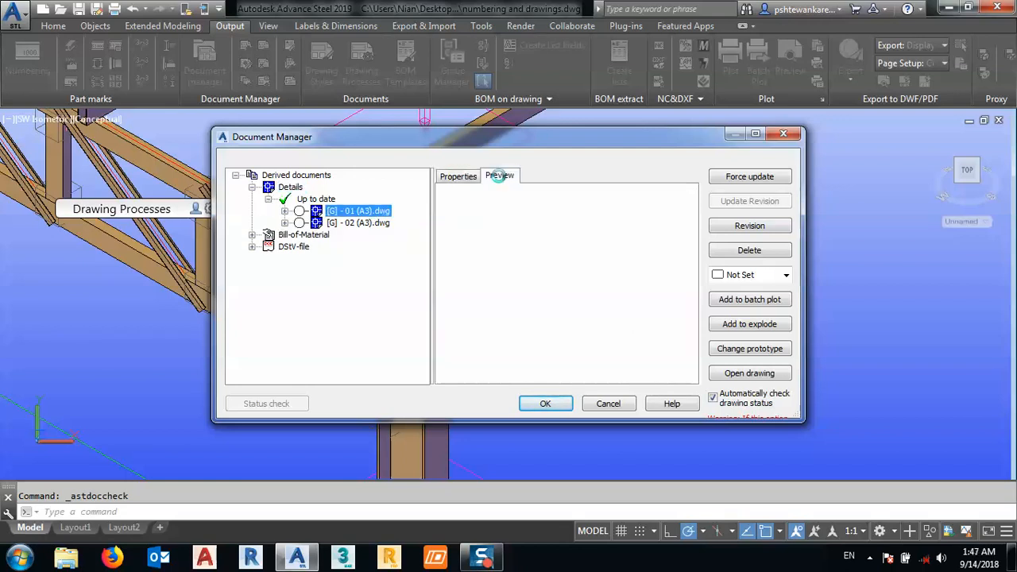
click(349, 223)
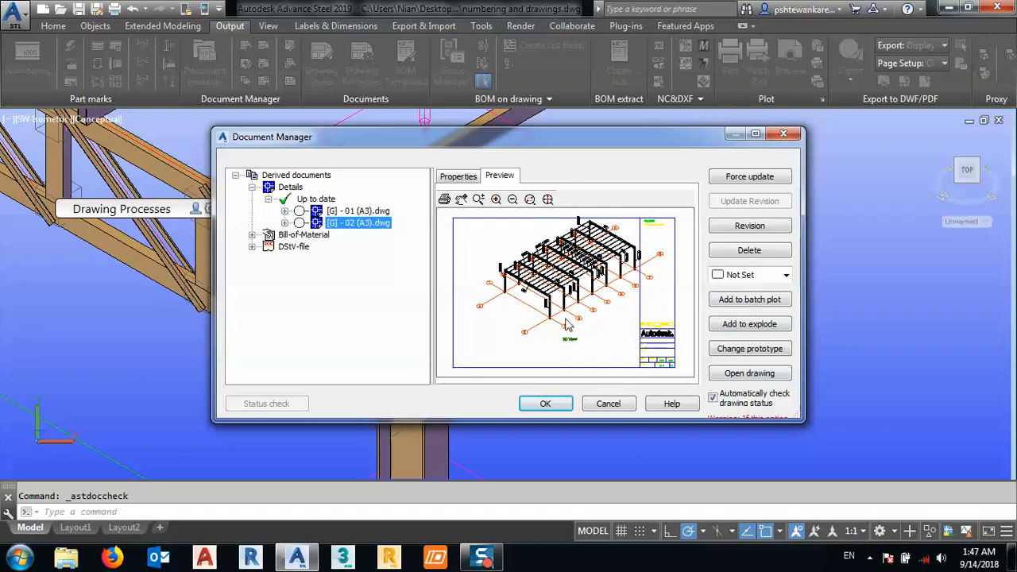
ctrl+click(349, 211)
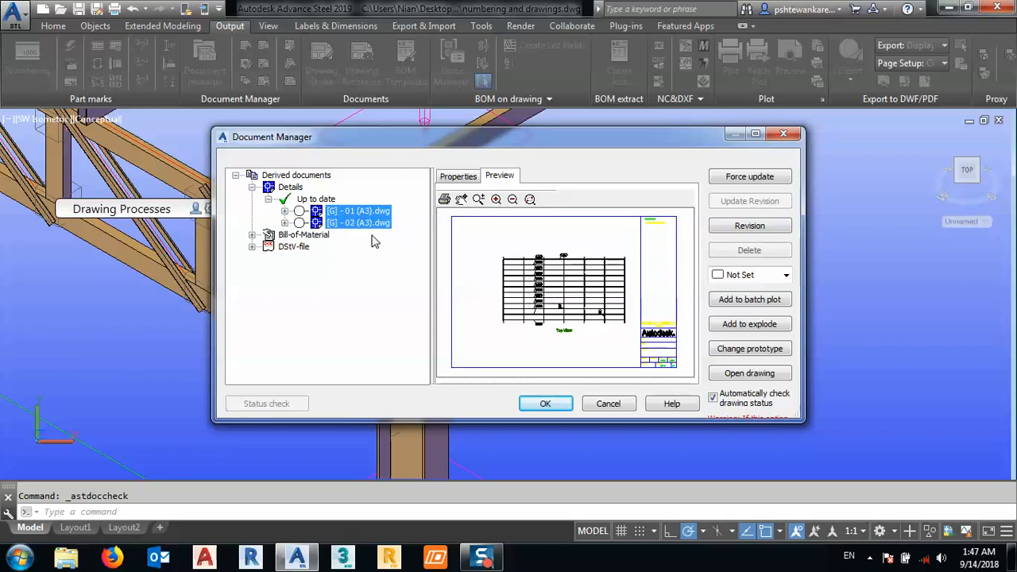
click(750, 373)
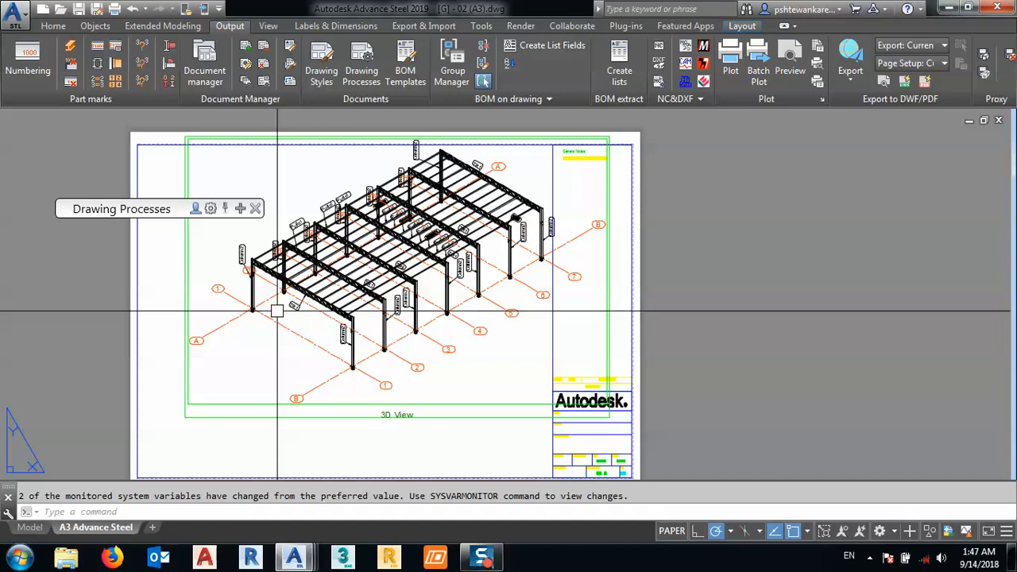
Examine the truss, purlin and column labels and the grid bubbles across the 3D View drawing.
scroll(272, 294, up, 8)
scroll(539, 289, down, 10)
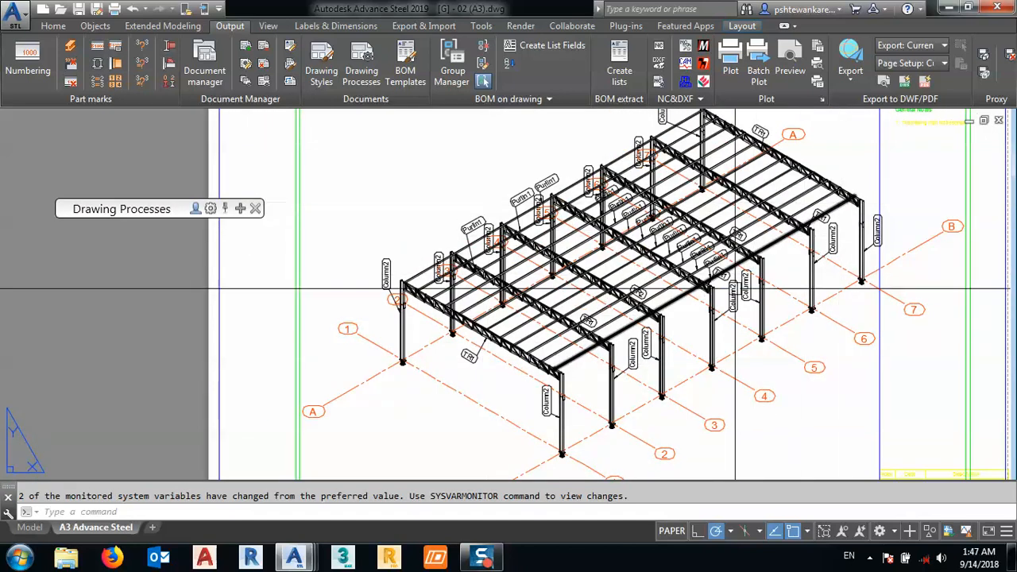
scroll(713, 202, down, 4)
scroll(713, 203, up, 8)
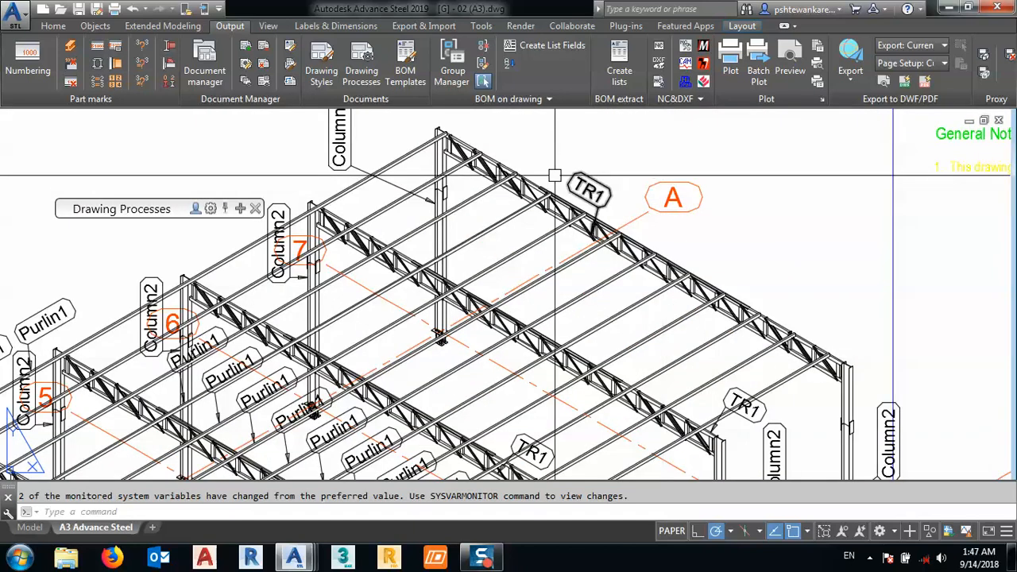
scroll(653, 180, down, 3)
scroll(653, 180, down, 4)
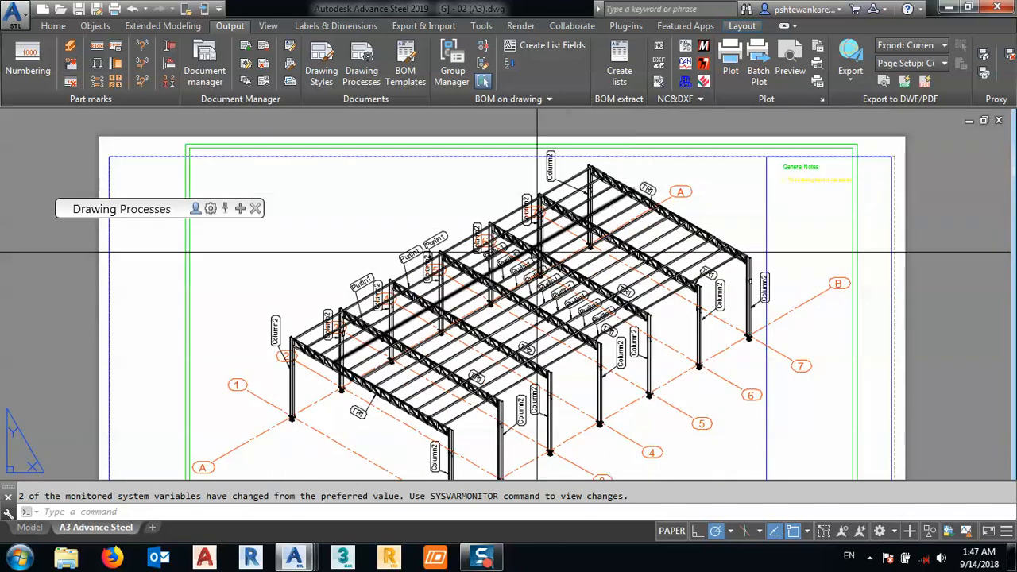
scroll(404, 236, up, 8)
scroll(405, 236, down, 4)
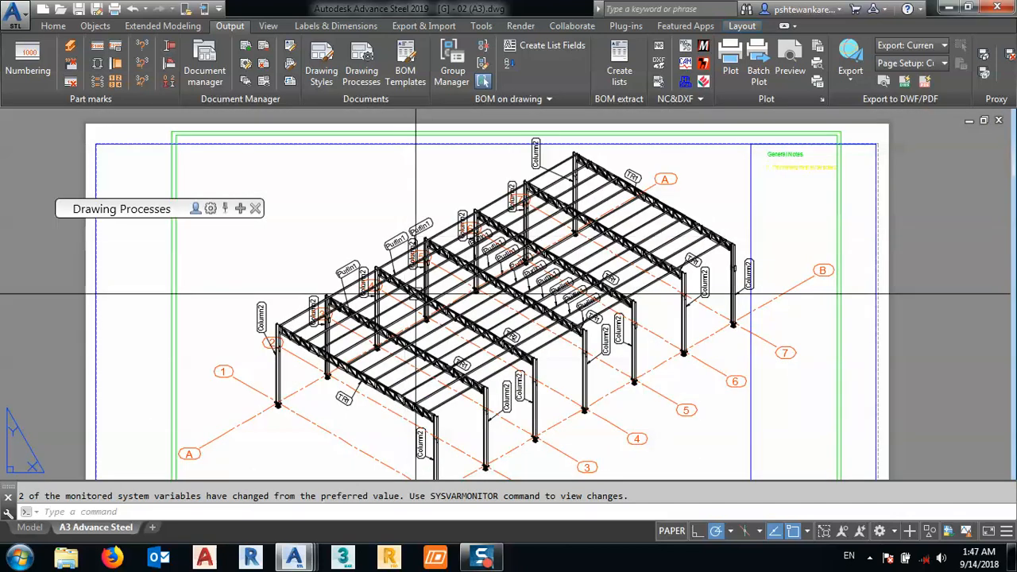
scroll(347, 326, up, 10)
scroll(347, 326, down, 5)
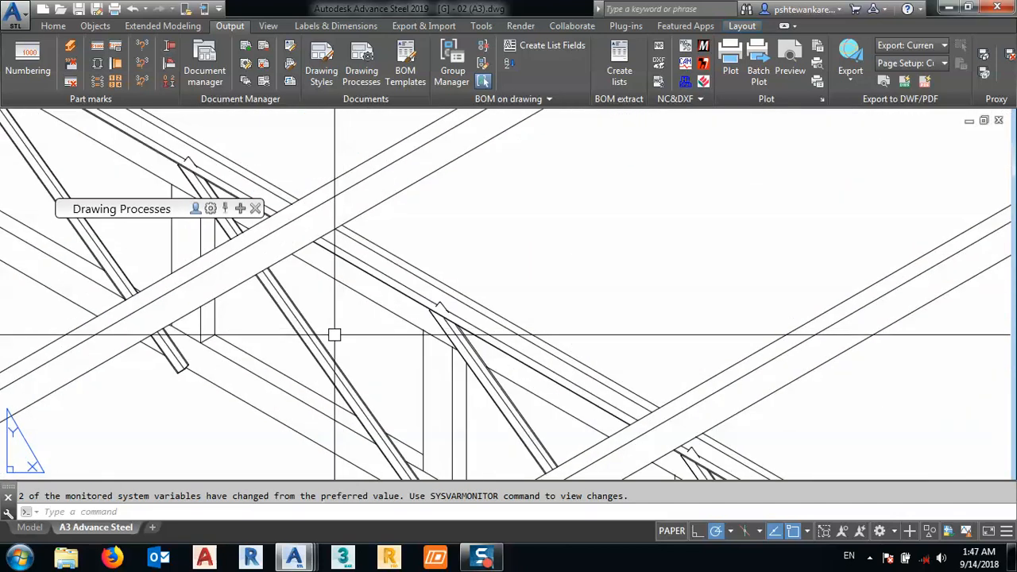
scroll(409, 314, down, 6)
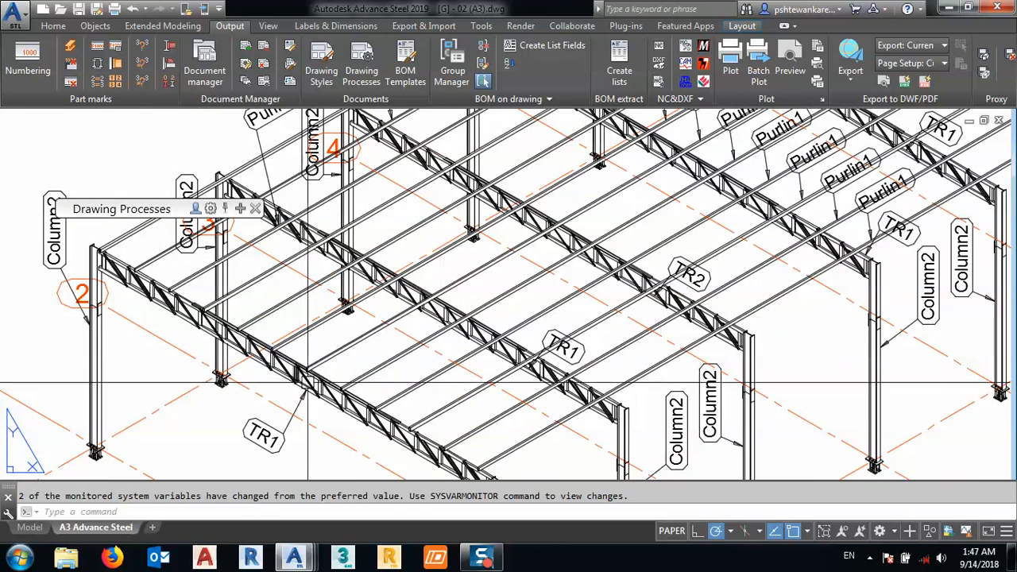
Append a hyphen and the Part Name token to the label of the column at grid B-1 in the 3D view.
scroll(472, 316, up, 5)
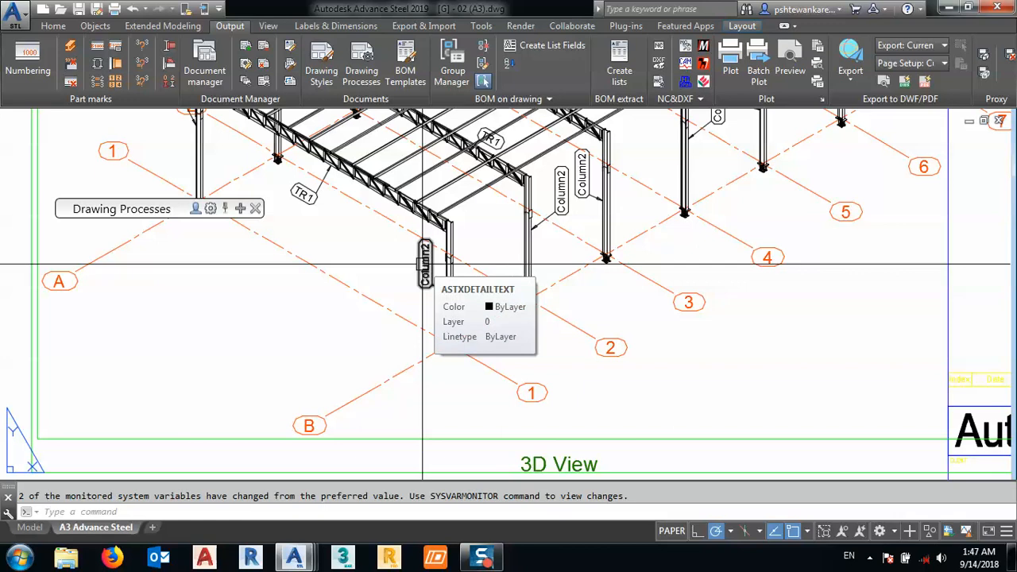
double_click(425, 262)
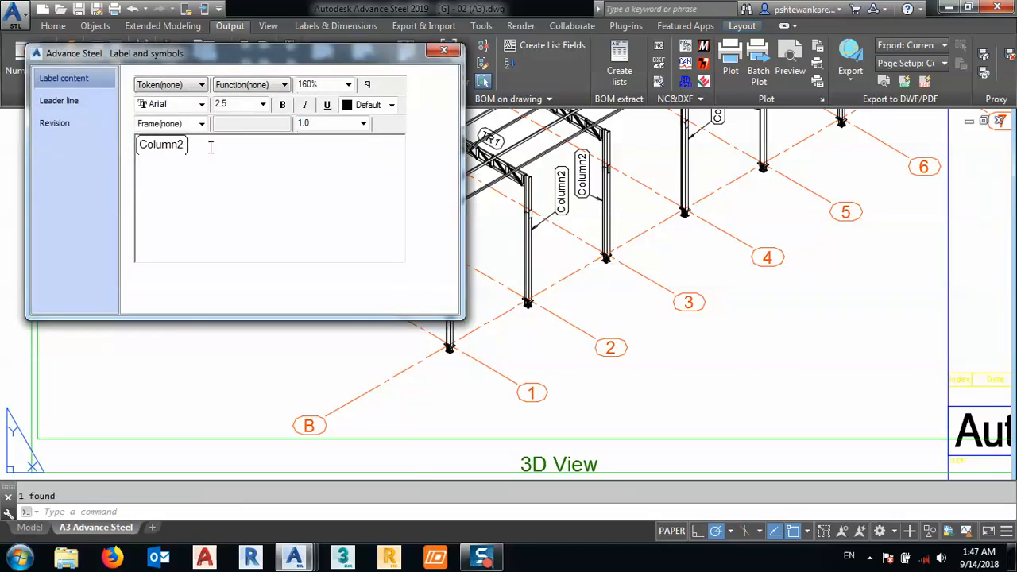
text(-)
click(191, 84)
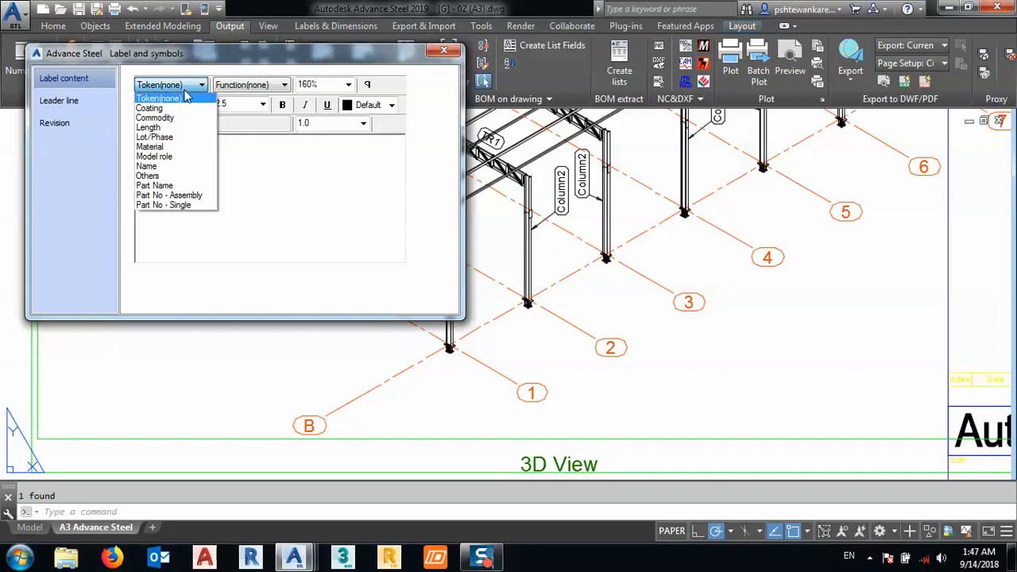
click(164, 185)
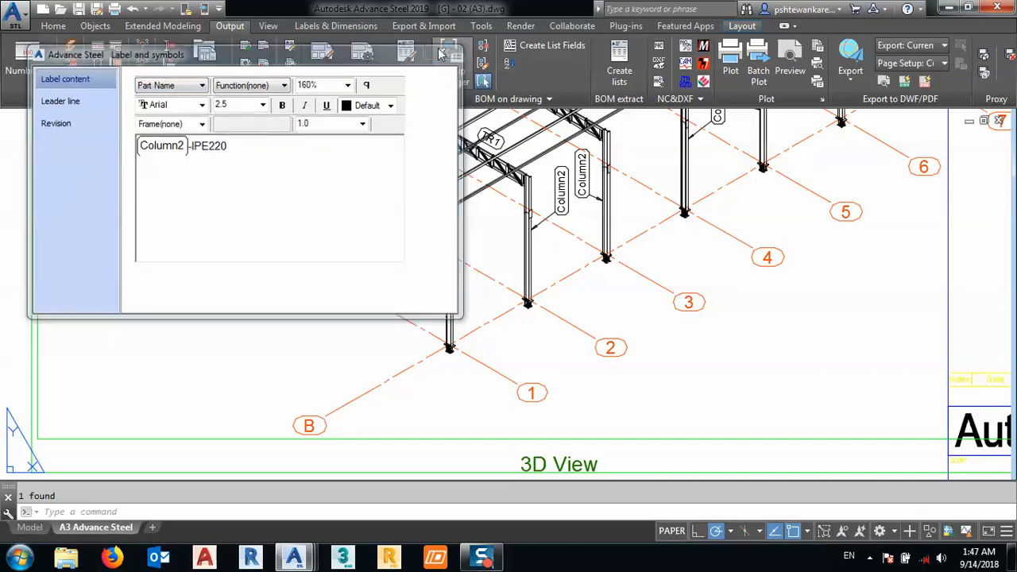
click(444, 50)
Move the extended column label down and slightly away from the column at grid B-1.
scroll(427, 259, up, 4)
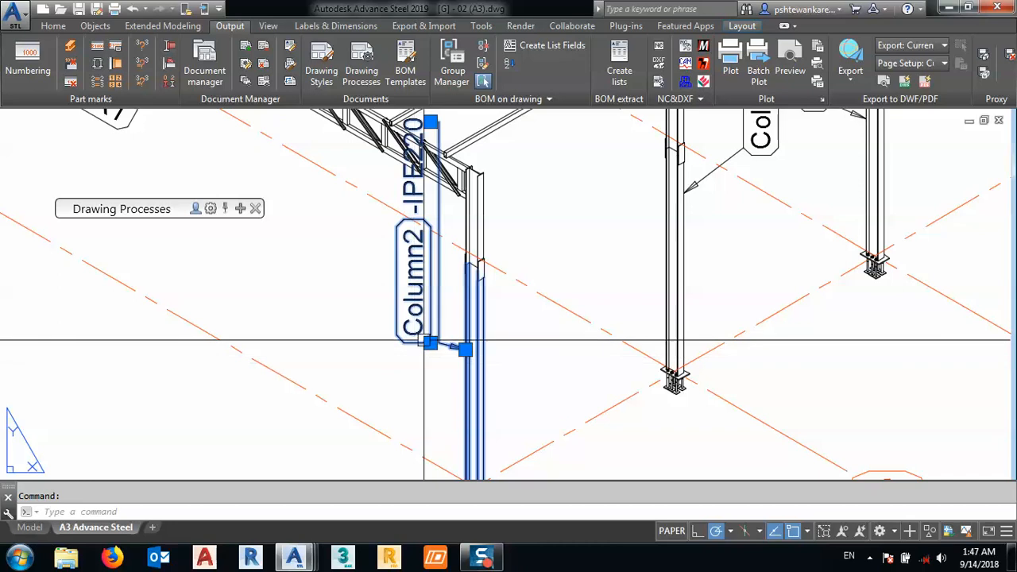
click(429, 343)
click(399, 409)
Deselect the column label and close the drawing [G] - 02 (A3).dwg without saving its changes.
scroll(319, 261, down, 5)
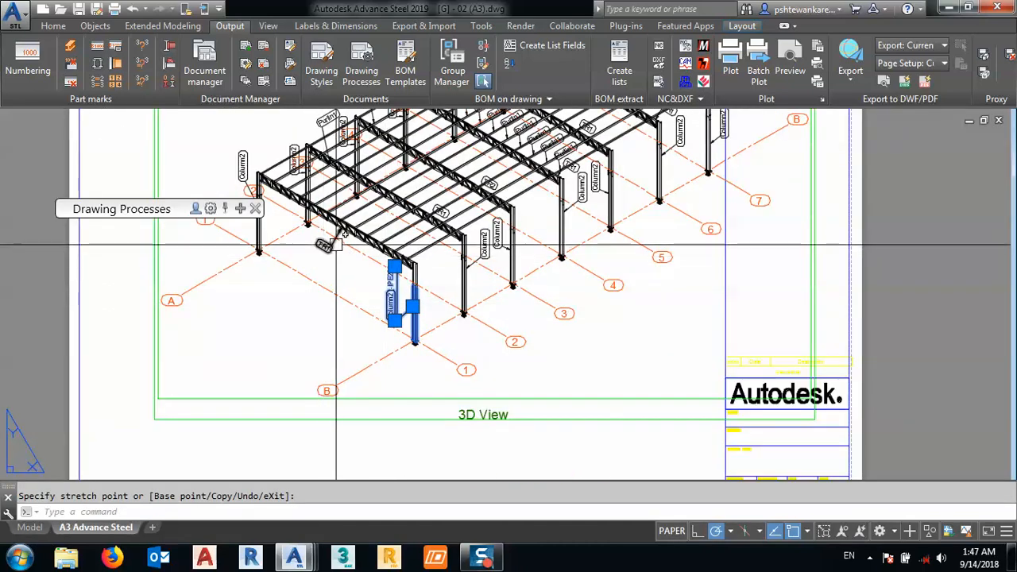
scroll(334, 237, up, 2)
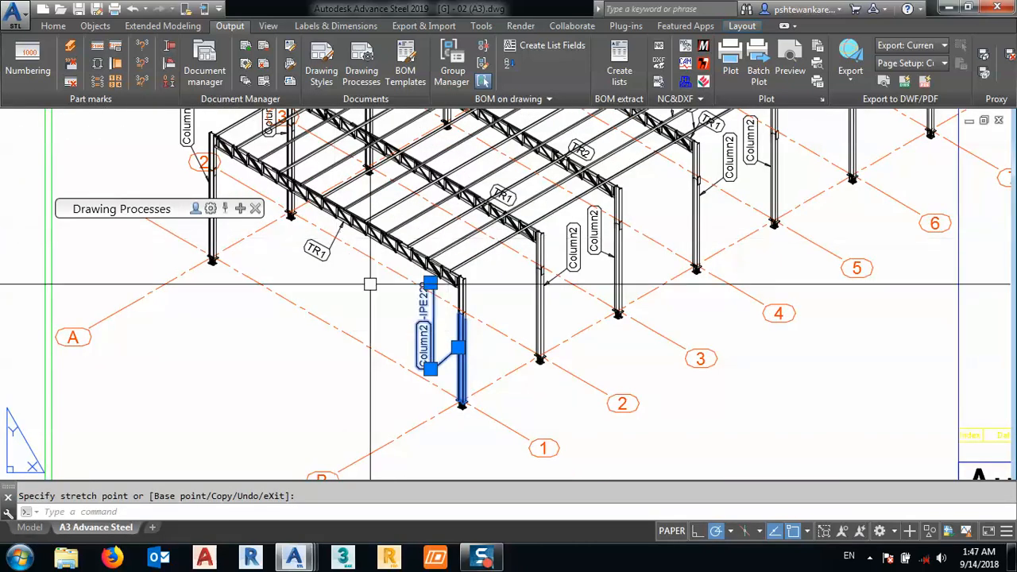
scroll(453, 400, up, 4)
scroll(477, 421, up, 3)
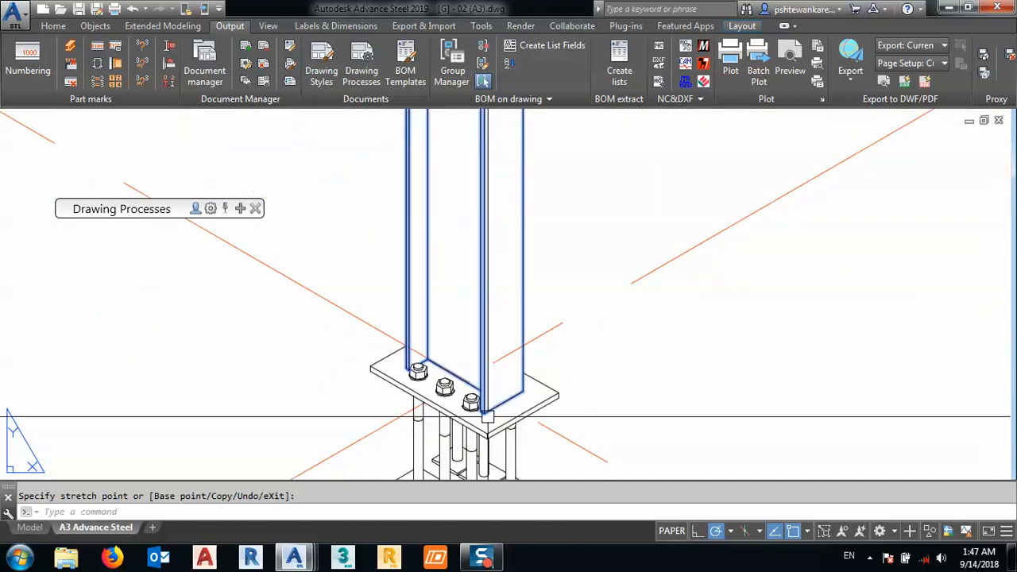
scroll(429, 411, down, 6)
scroll(429, 410, down, 6)
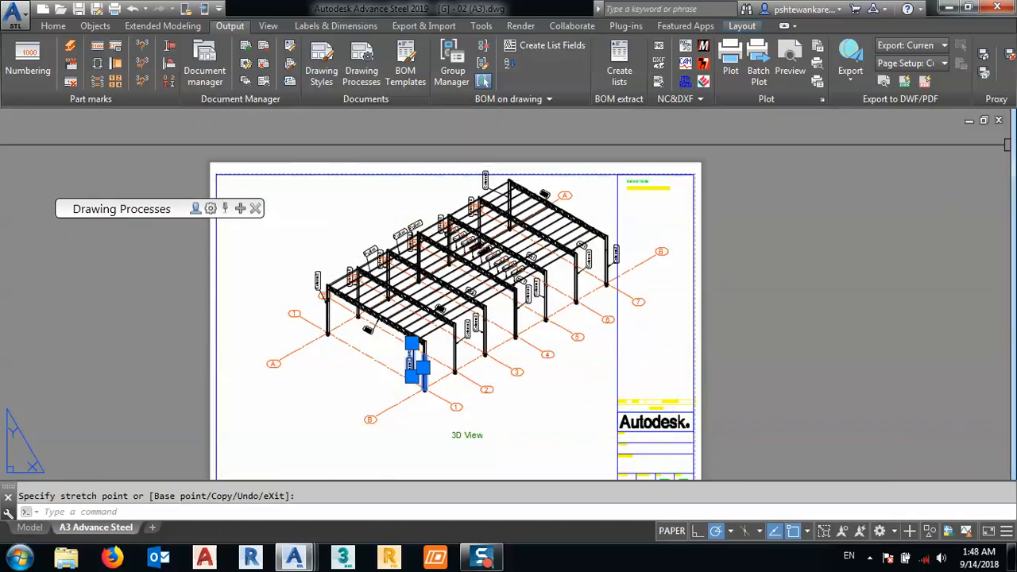
key(Escape)
click(999, 121)
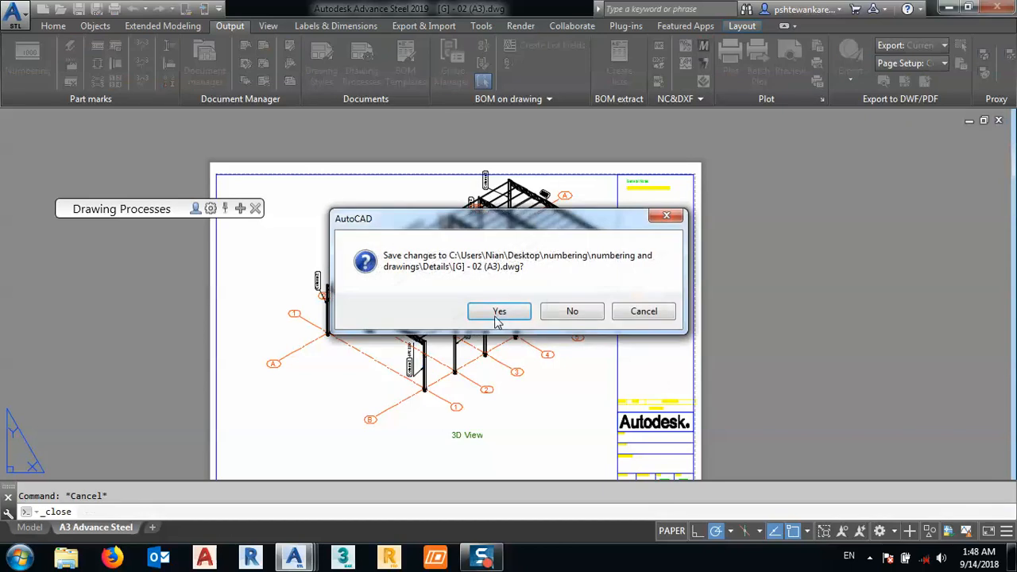
click(556, 312)
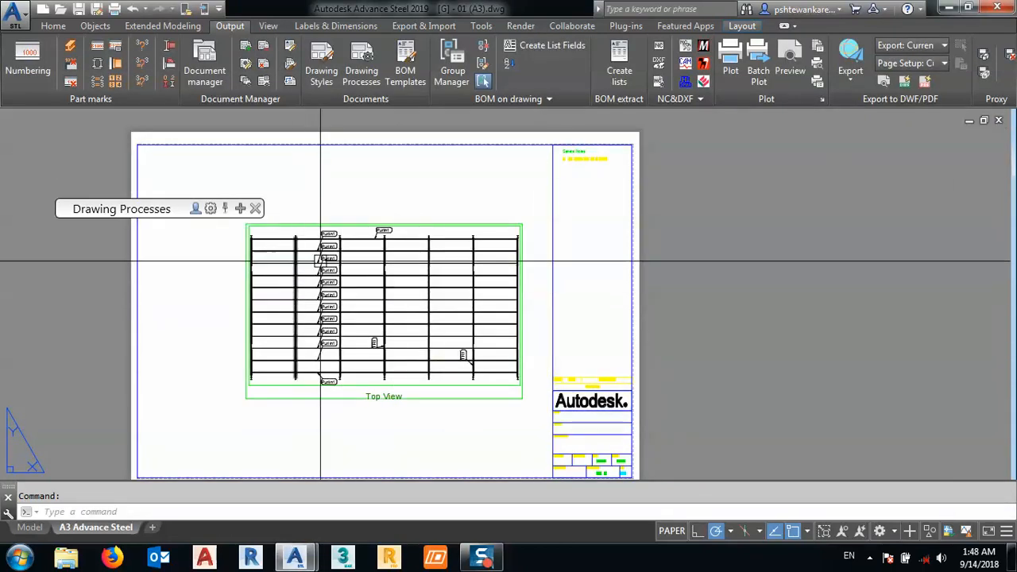
Append a hyphen and the Part Name token to the uppermost label in the Top View's stacked Purlin1 labels, and select that label.
scroll(325, 256, up, 8)
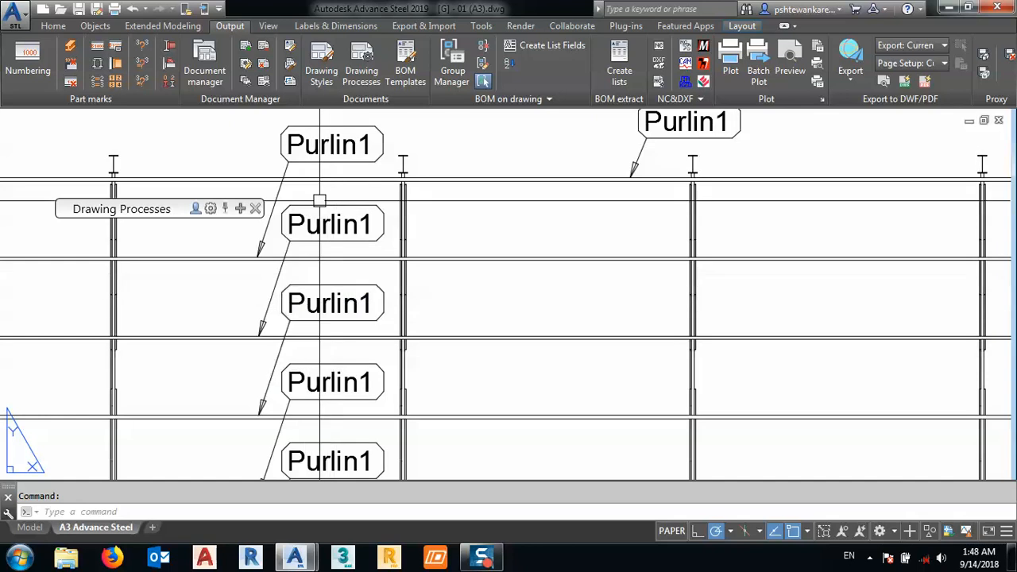
scroll(350, 226, down, 2)
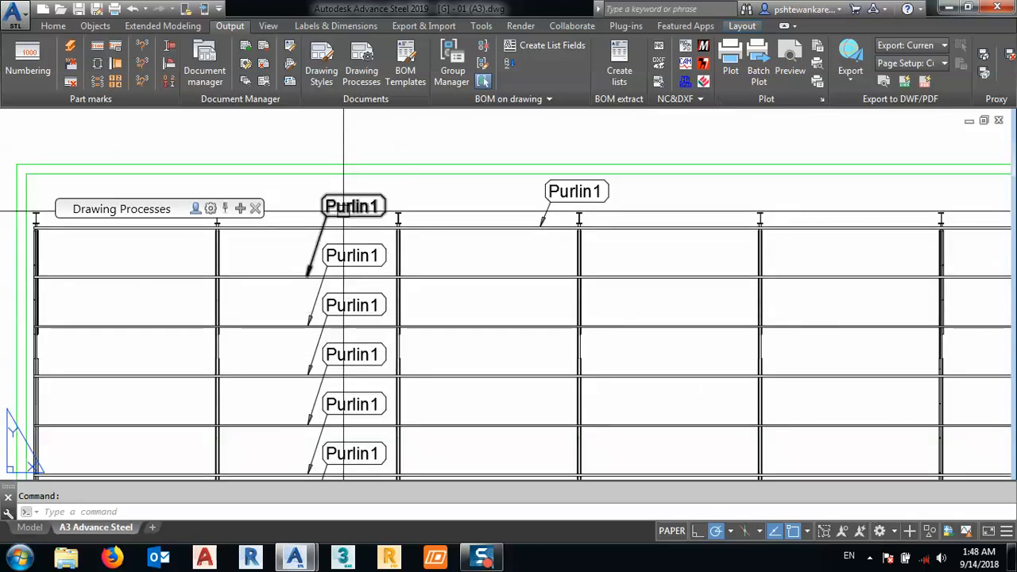
double_click(351, 207)
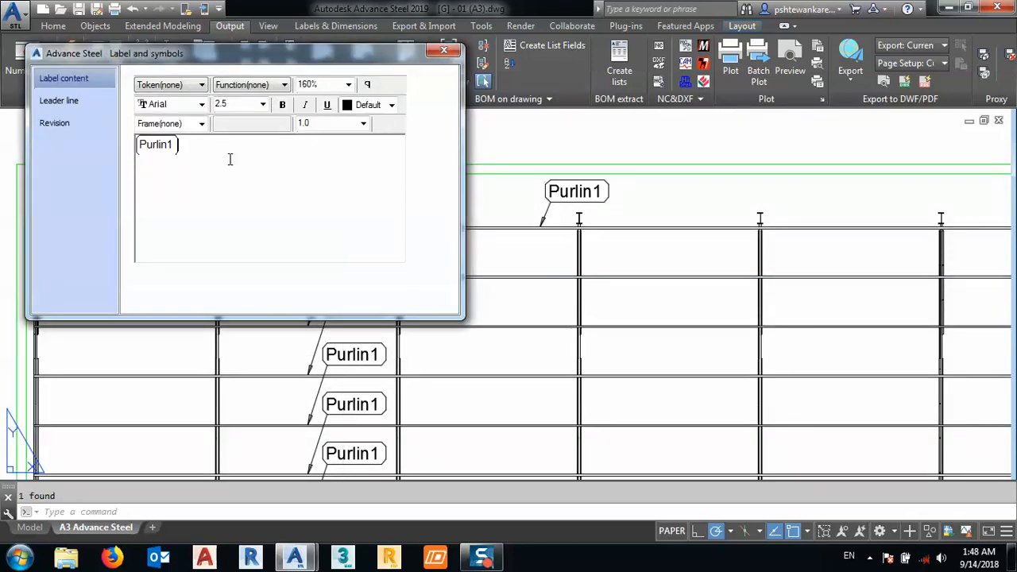
text(-)
click(201, 123)
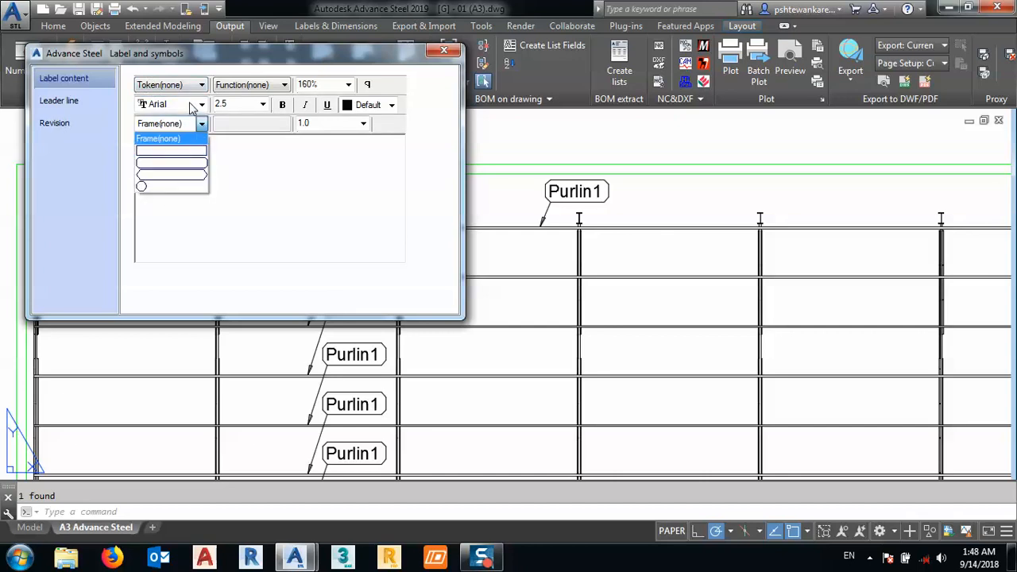
click(177, 85)
click(176, 85)
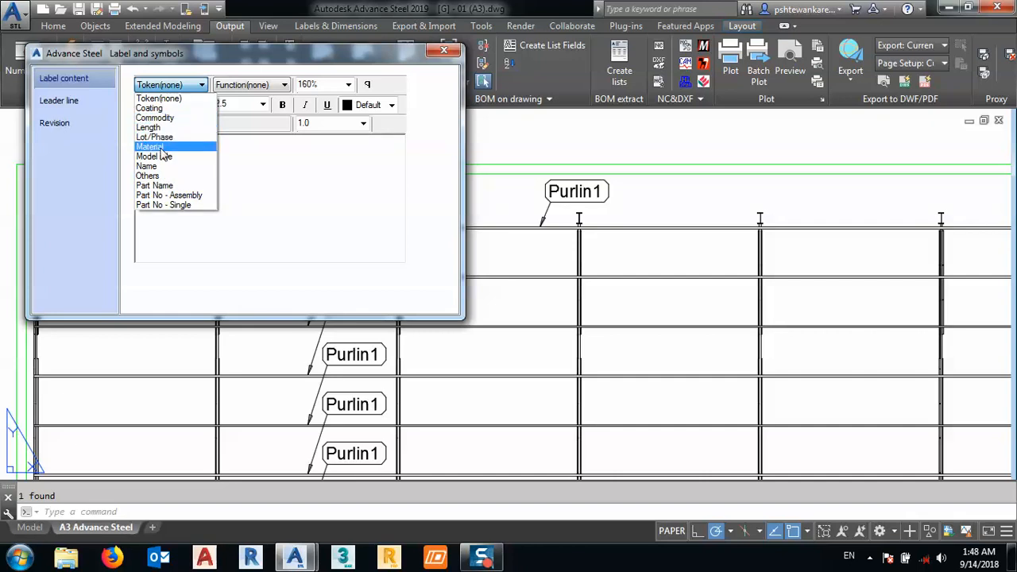
click(162, 186)
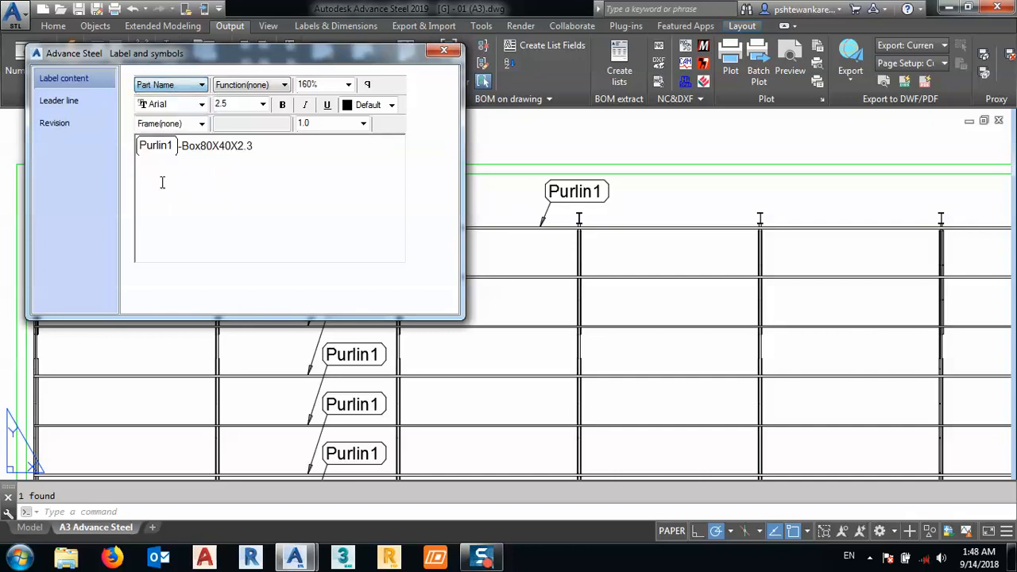
click(443, 50)
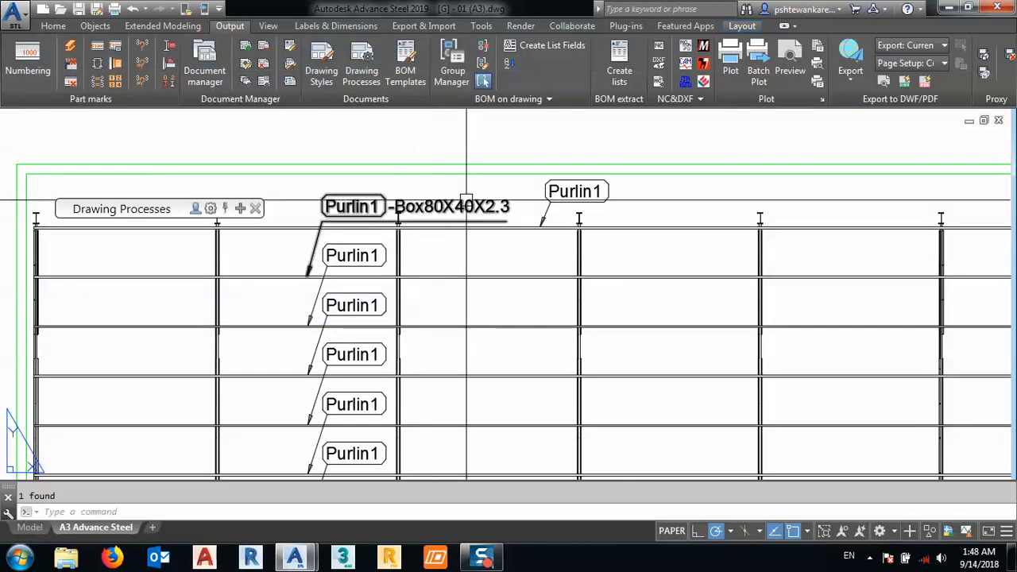
click(399, 213)
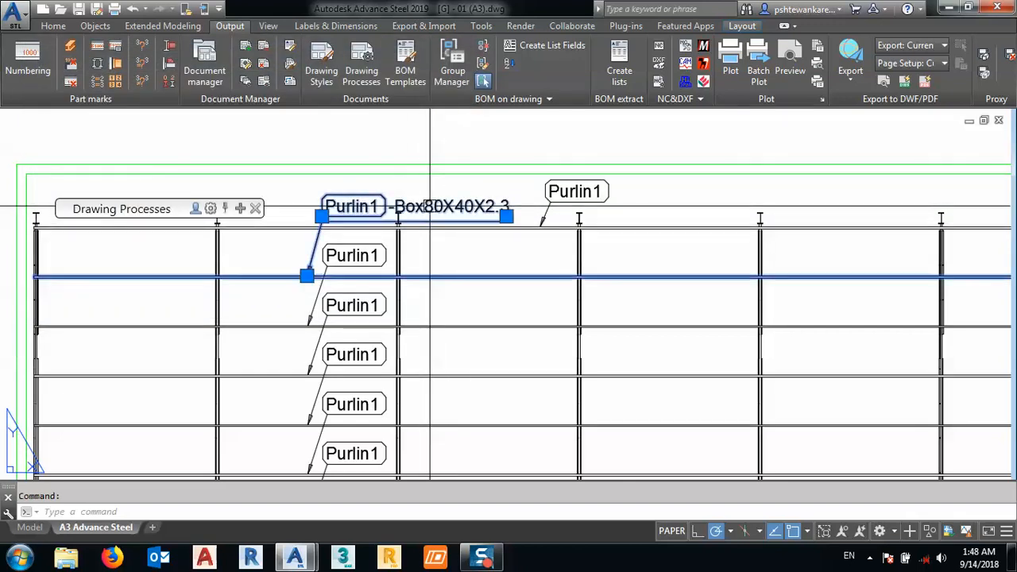
Move the extended Purlin1 label up clear of the roof plan and deselect it.
click(320, 216)
click(321, 194)
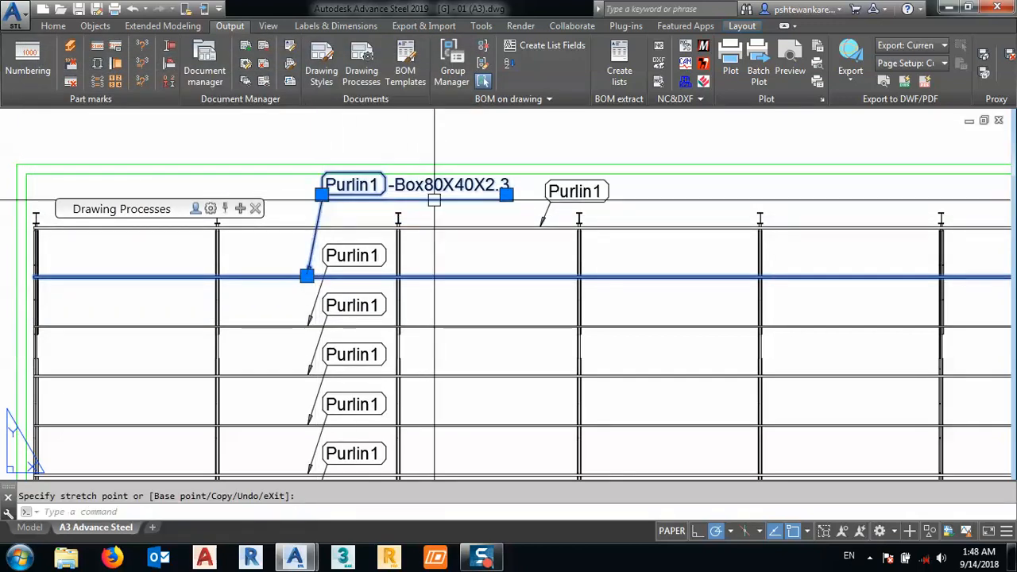
key(Escape)
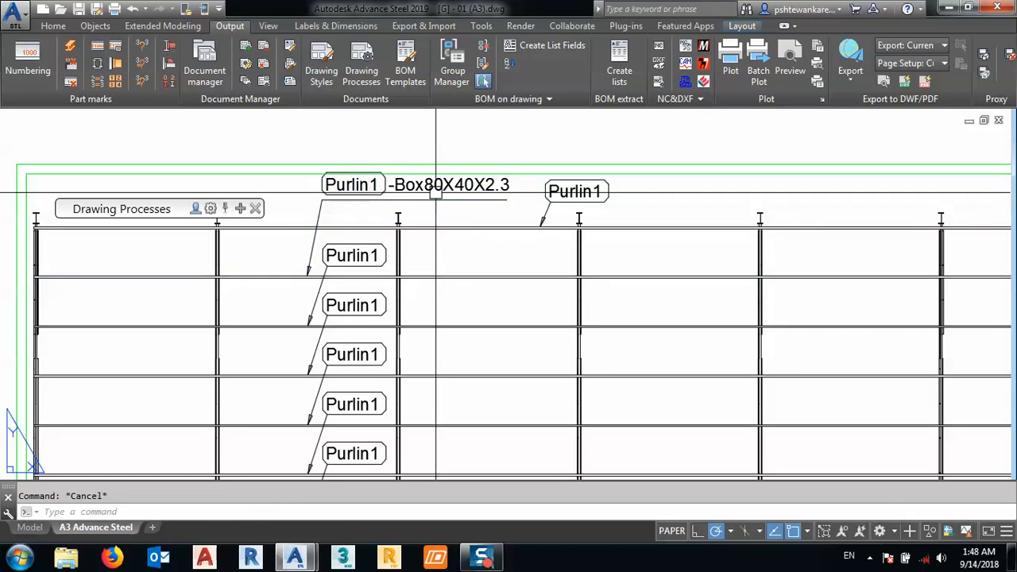
Close the drawing [G] - 01 (A3).dwg without saving its changes, and close the Drawing Processes palette in the model.
click(1000, 121)
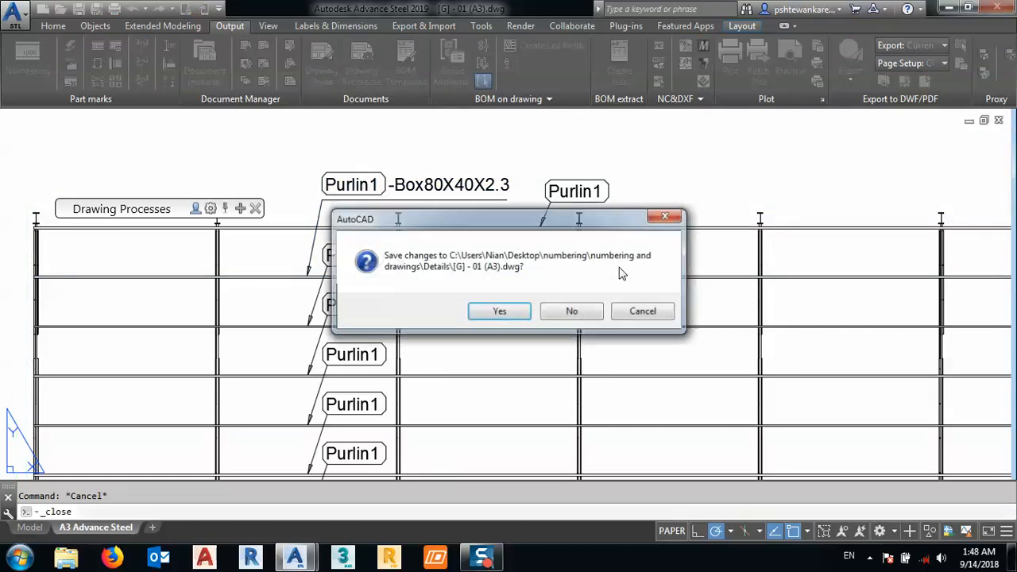
click(569, 306)
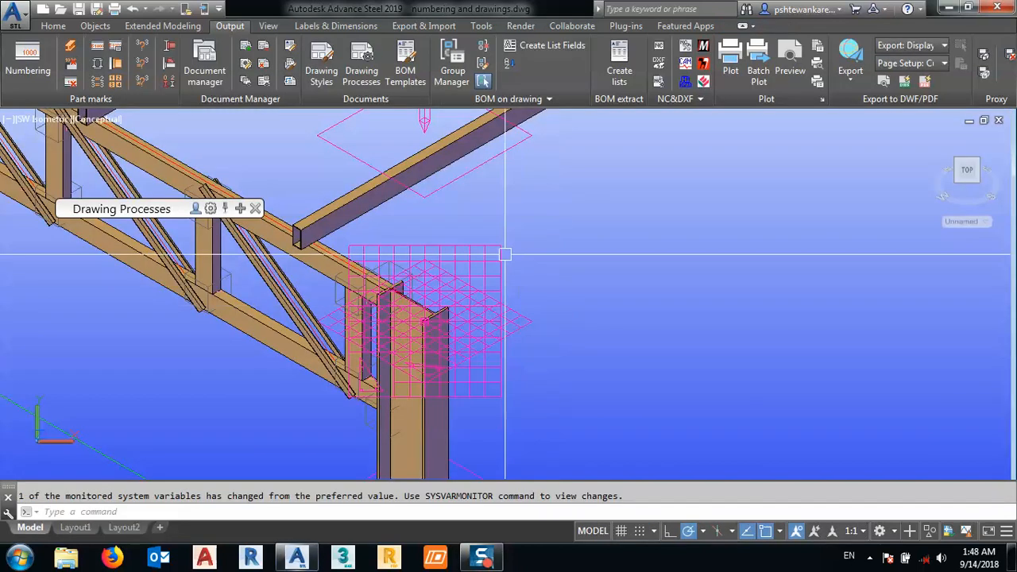
scroll(400, 332, down, 5)
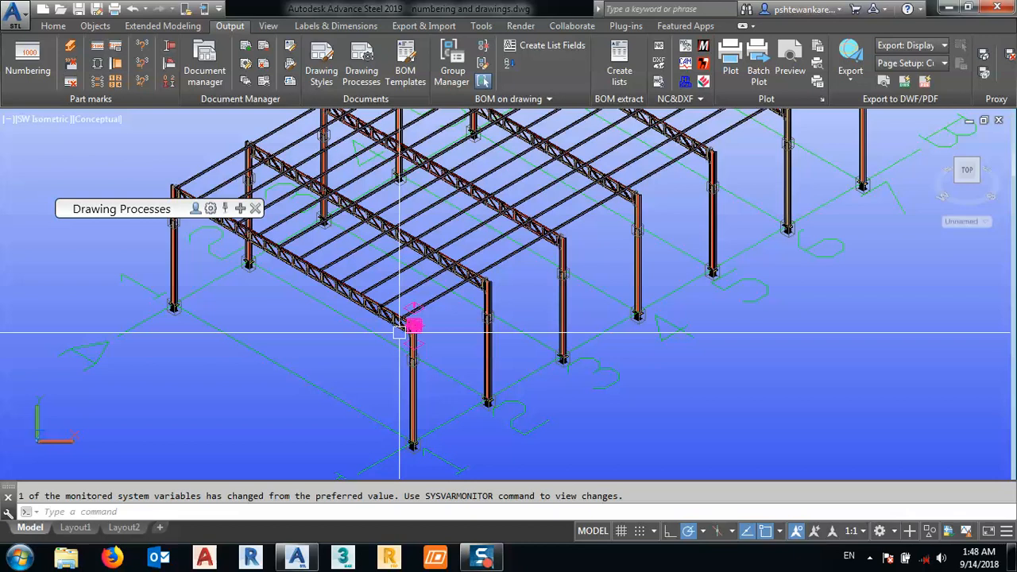
scroll(400, 332, down, 2)
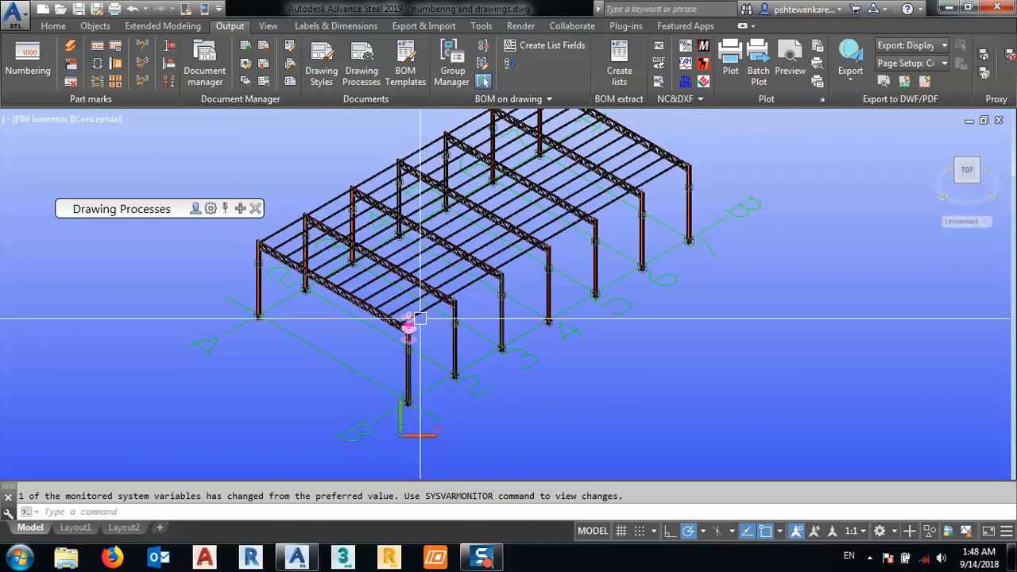
scroll(259, 274, up, 5)
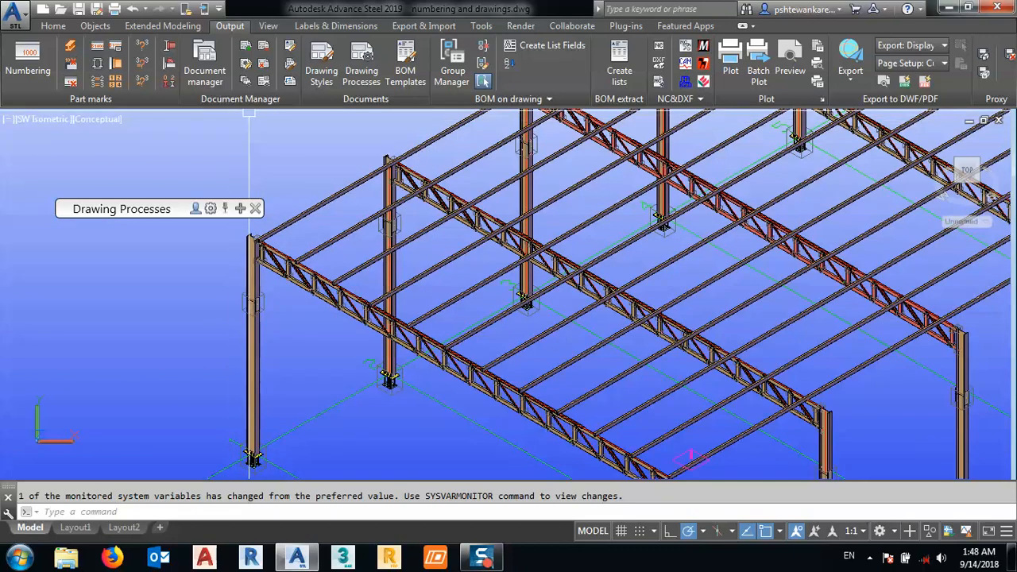
click(255, 208)
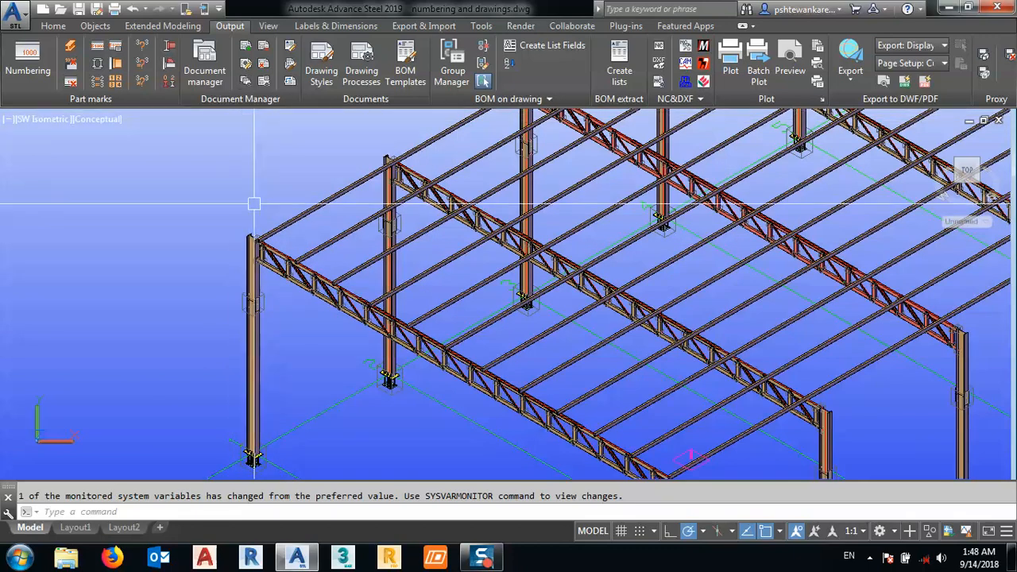
Open the Drawing Process Manager and select the user assembly process Assemblies A2 - Single with Parts - BOM.
click(246, 80)
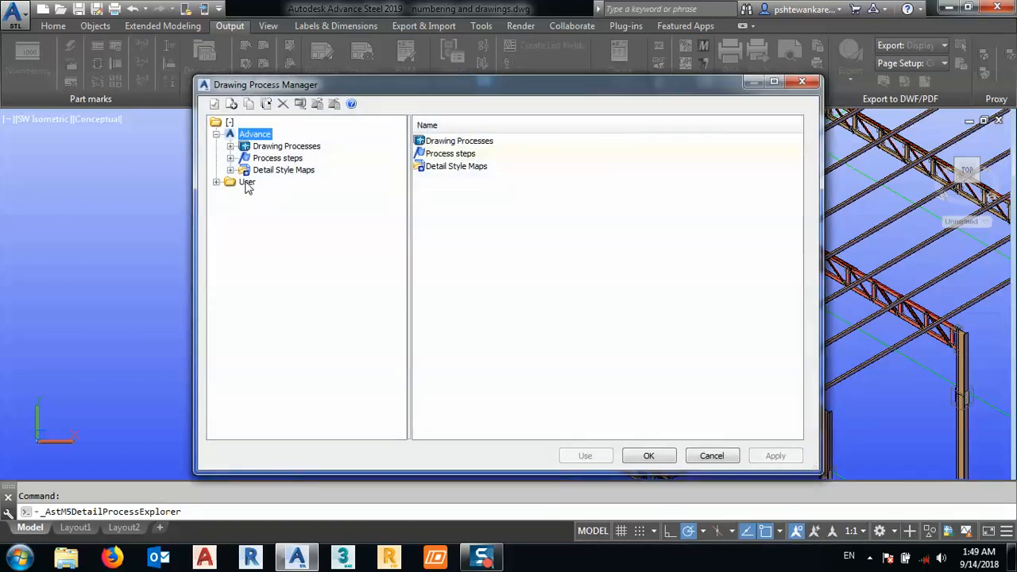
click(215, 183)
click(231, 194)
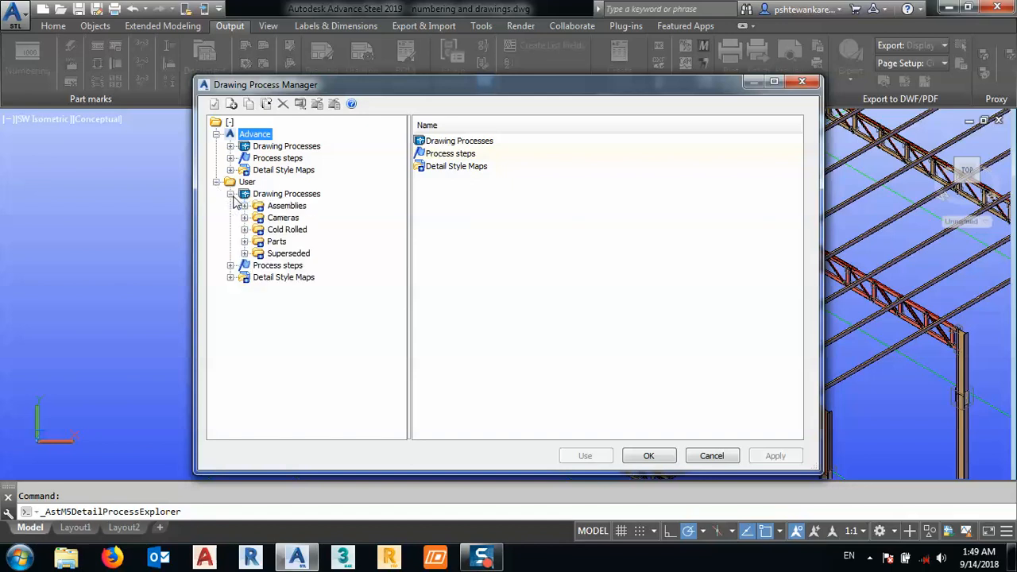
click(245, 206)
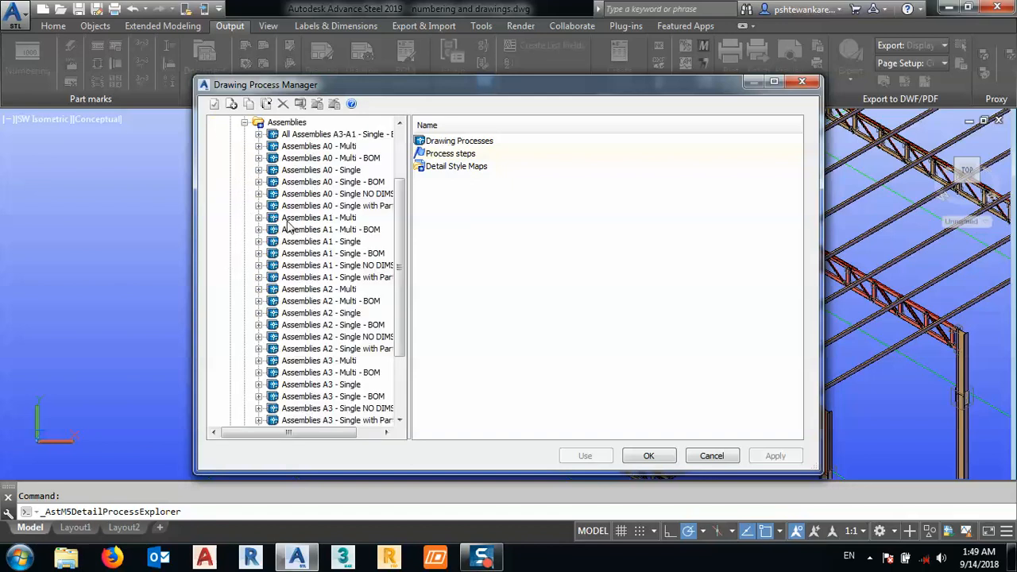
drag(395, 212, 391, 236)
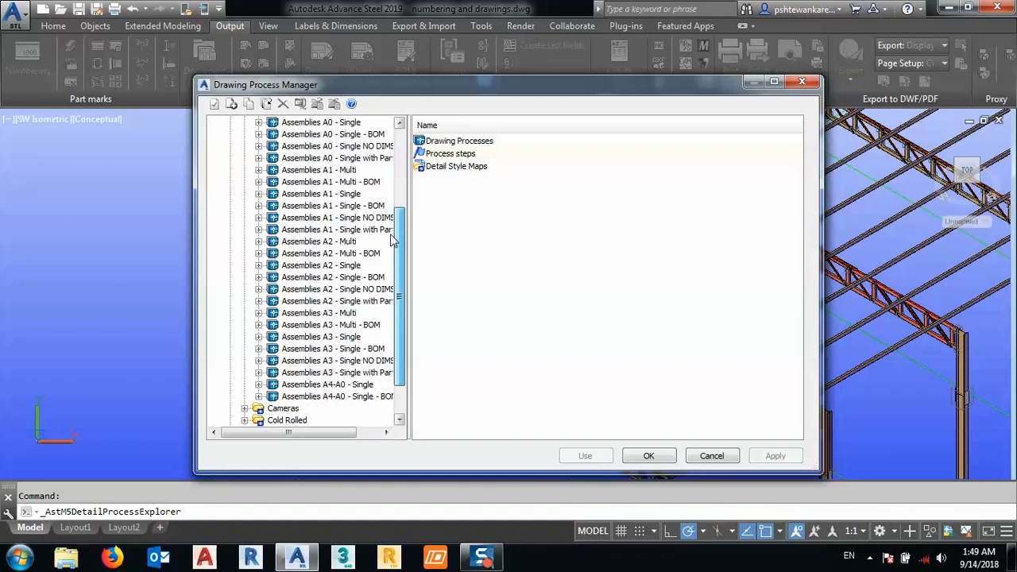
drag(296, 433, 329, 434)
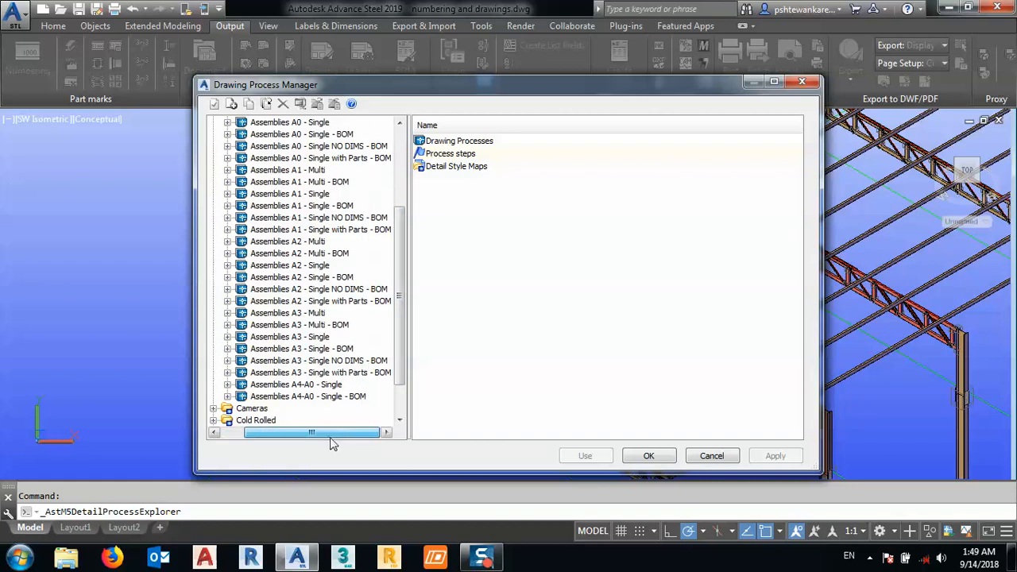
click(316, 303)
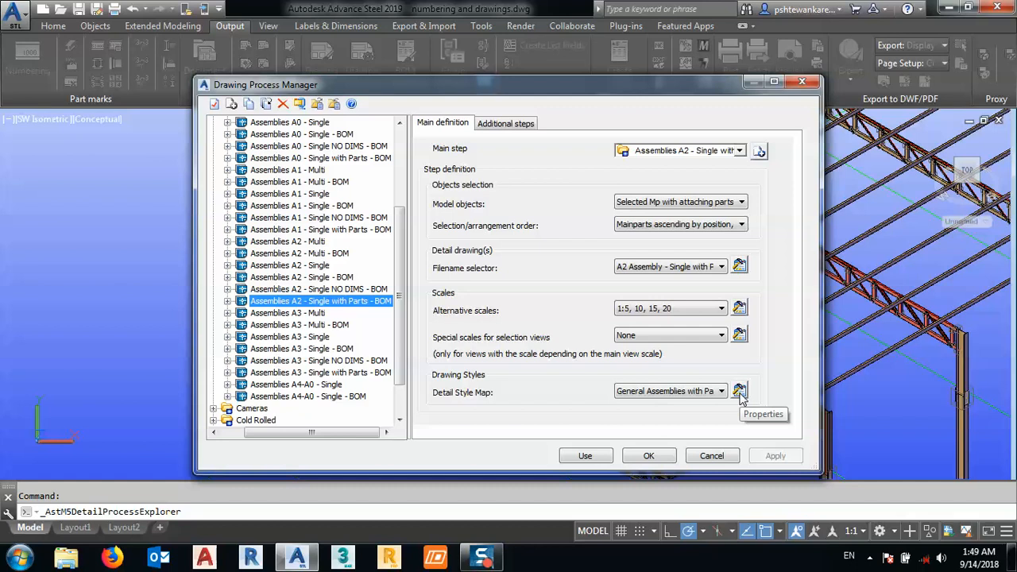
Examine which drawing styles the General Assemblies with Parts detail style map assigns to each model object type.
click(739, 391)
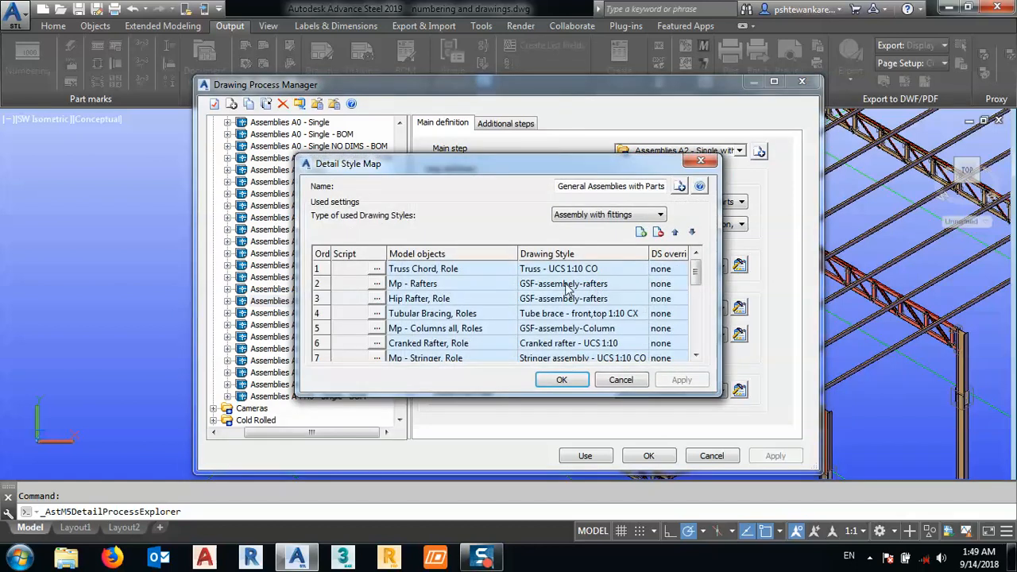
drag(713, 391, 843, 523)
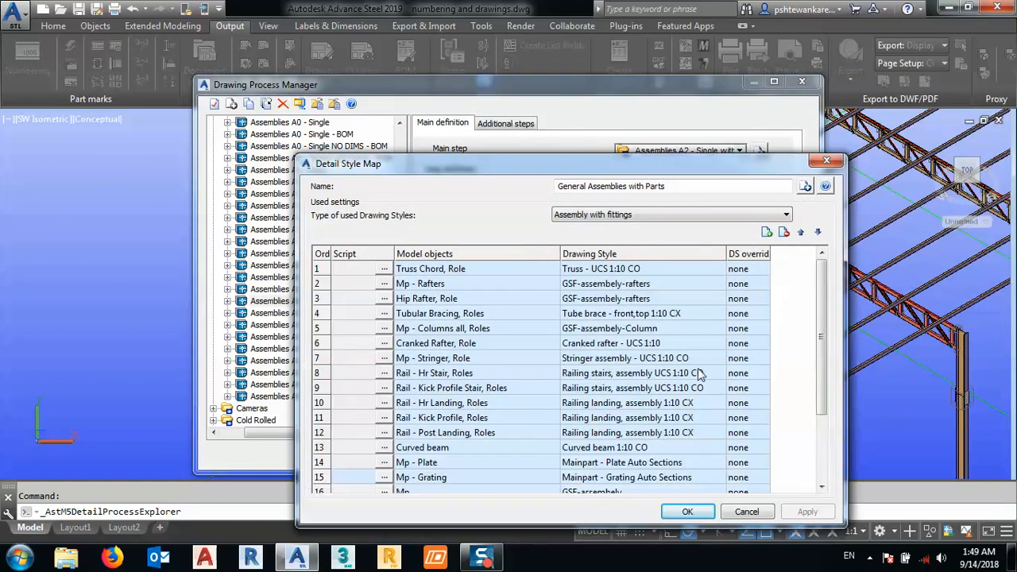
drag(483, 172, 293, 46)
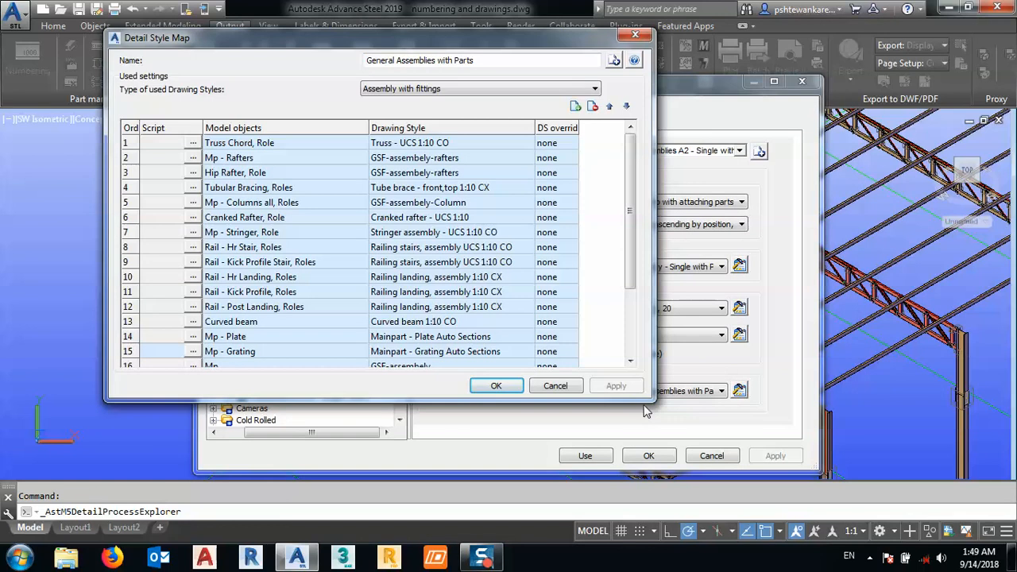
drag(656, 401, 764, 473)
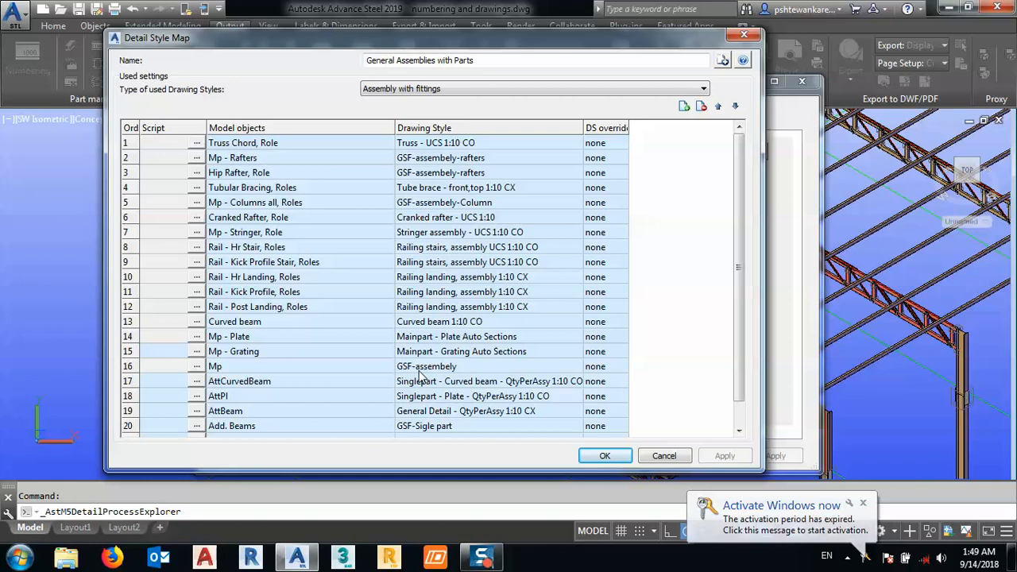
drag(737, 248, 735, 268)
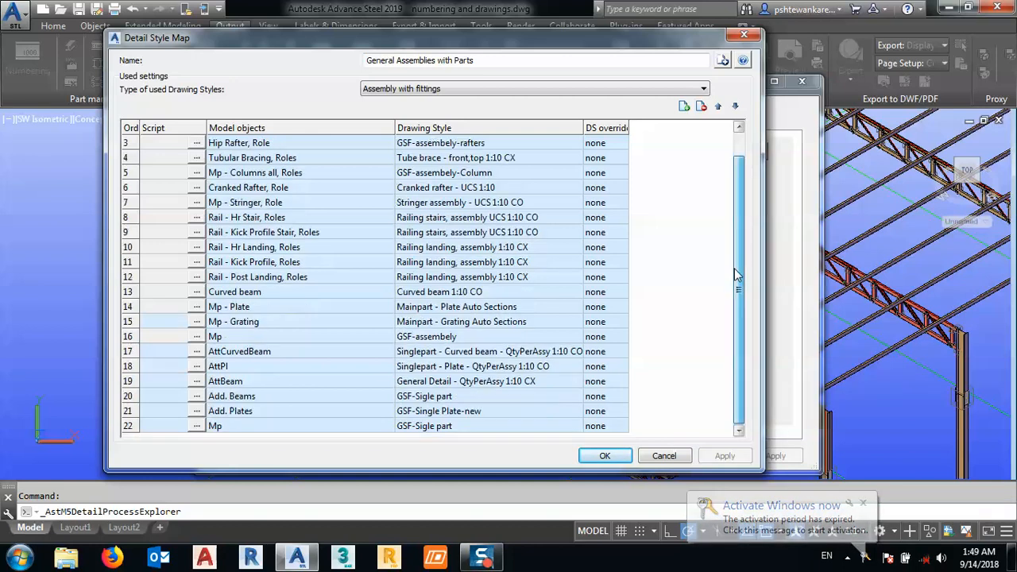
click(607, 456)
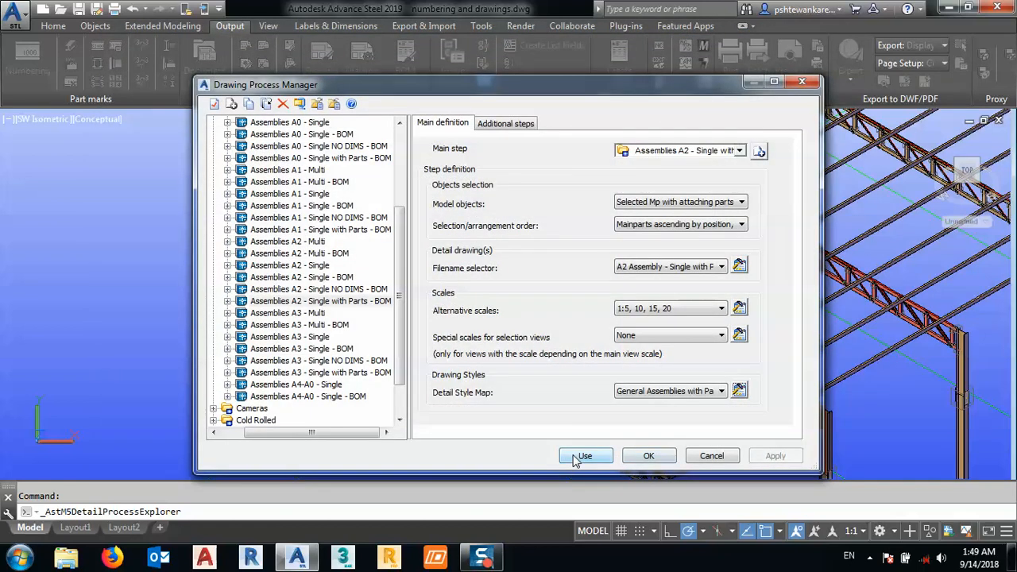
click(584, 457)
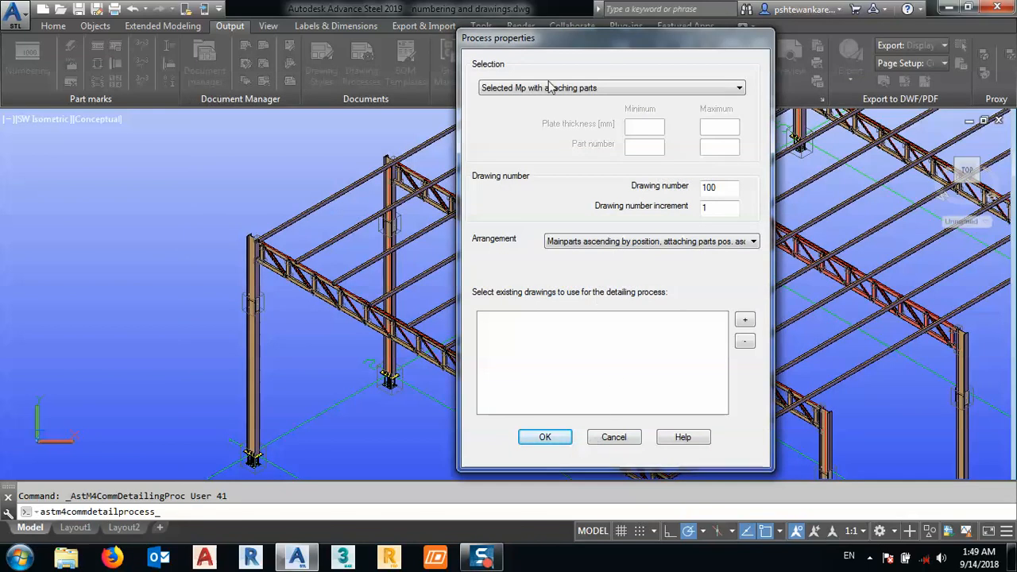
drag(514, 41, 170, 32)
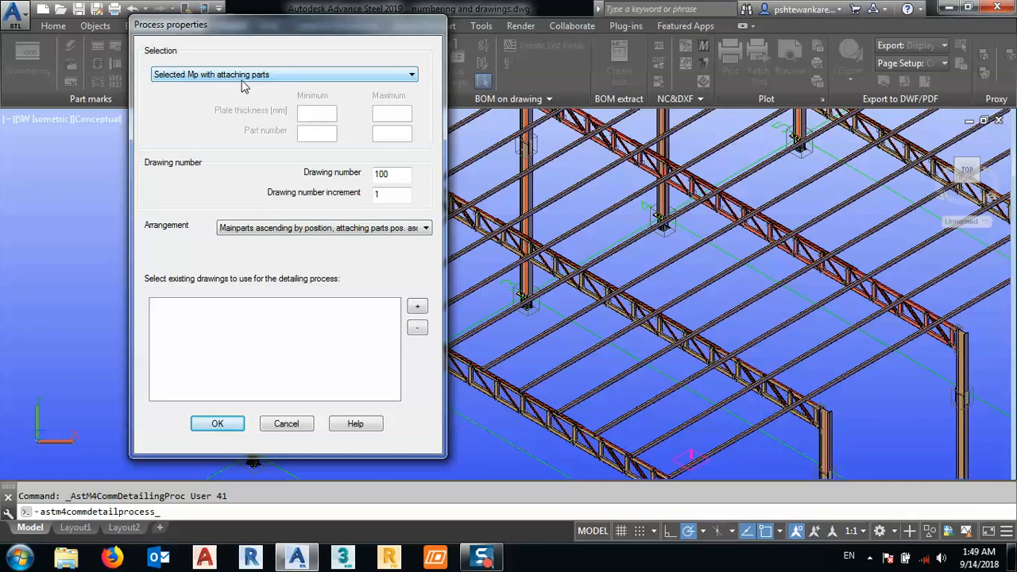
click(285, 424)
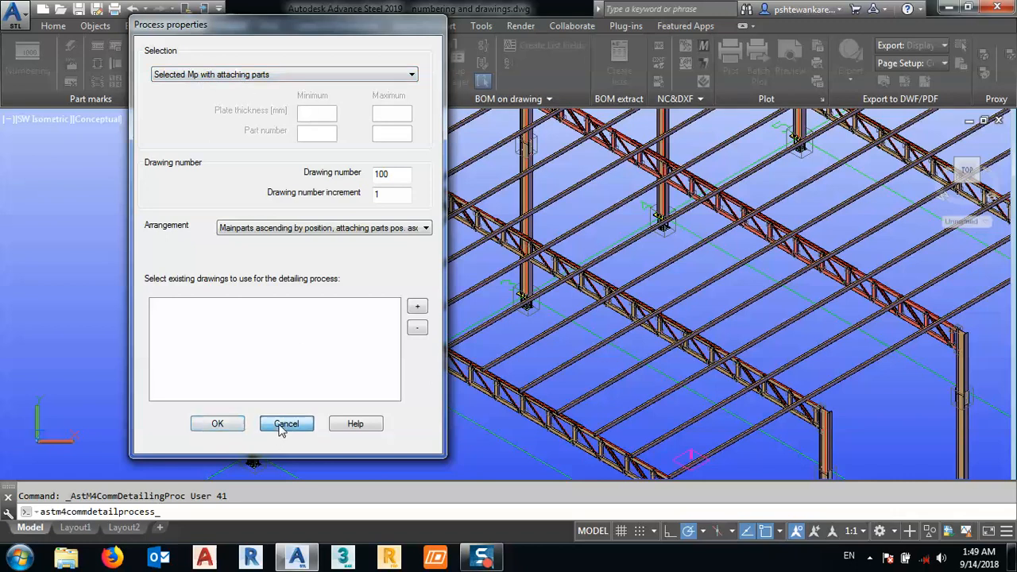
Run the Assemblies A2 - Single with Parts - BOM process on the whole model, with drawing number 1.
scroll(311, 302, down, 8)
click(493, 430)
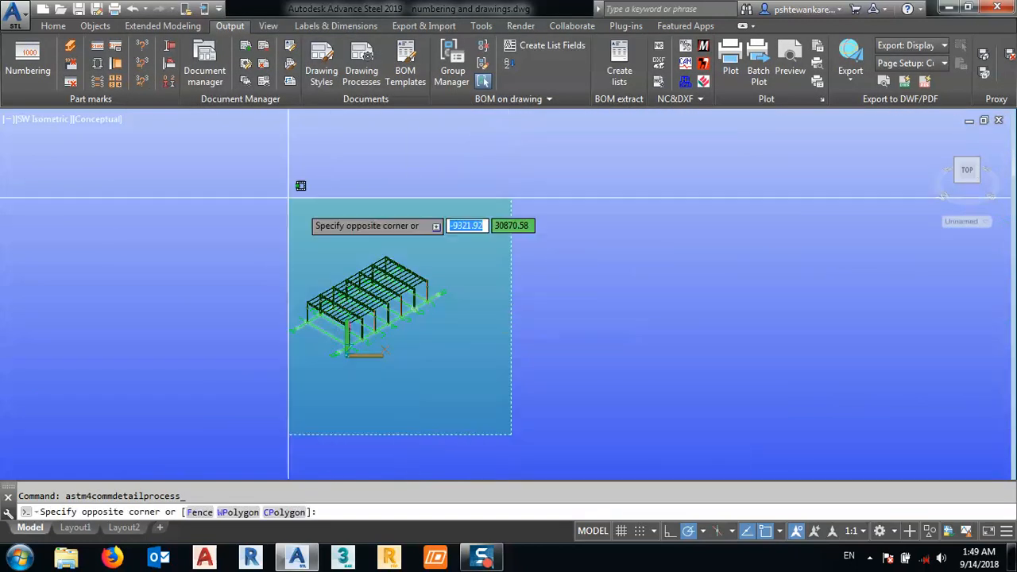
click(251, 179)
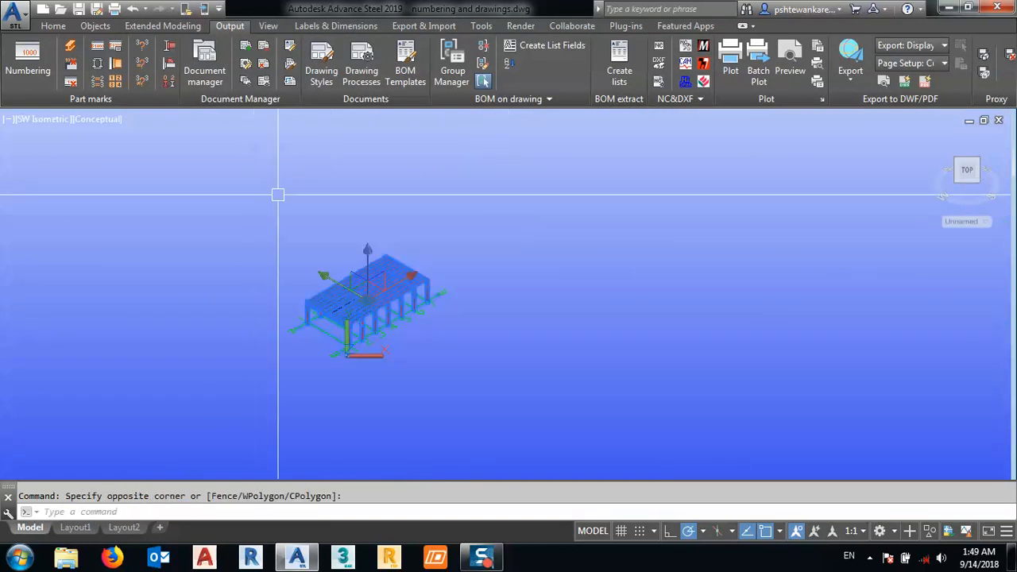
click(244, 82)
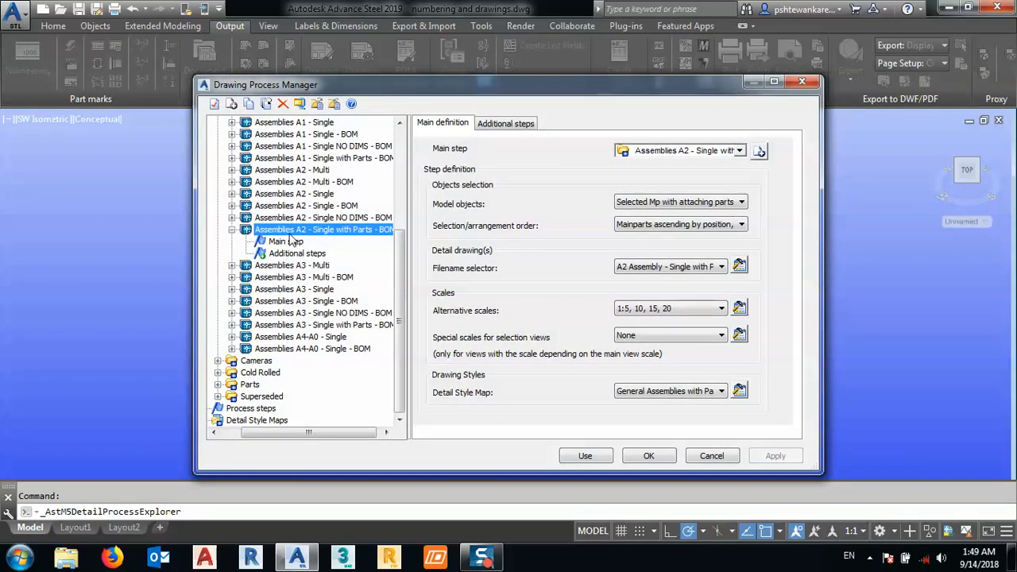
click(585, 457)
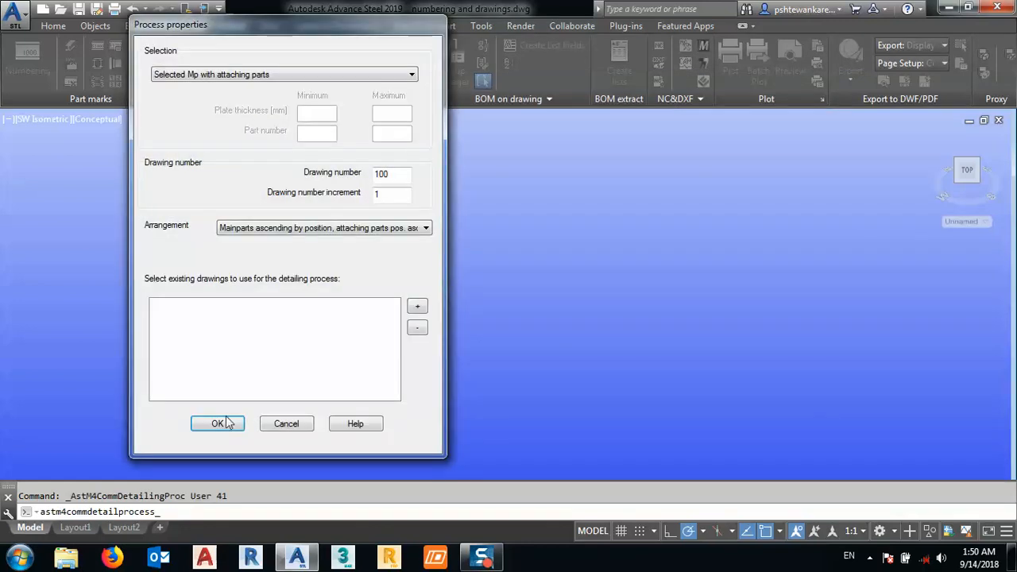
double_click(394, 174)
text(1)
click(219, 426)
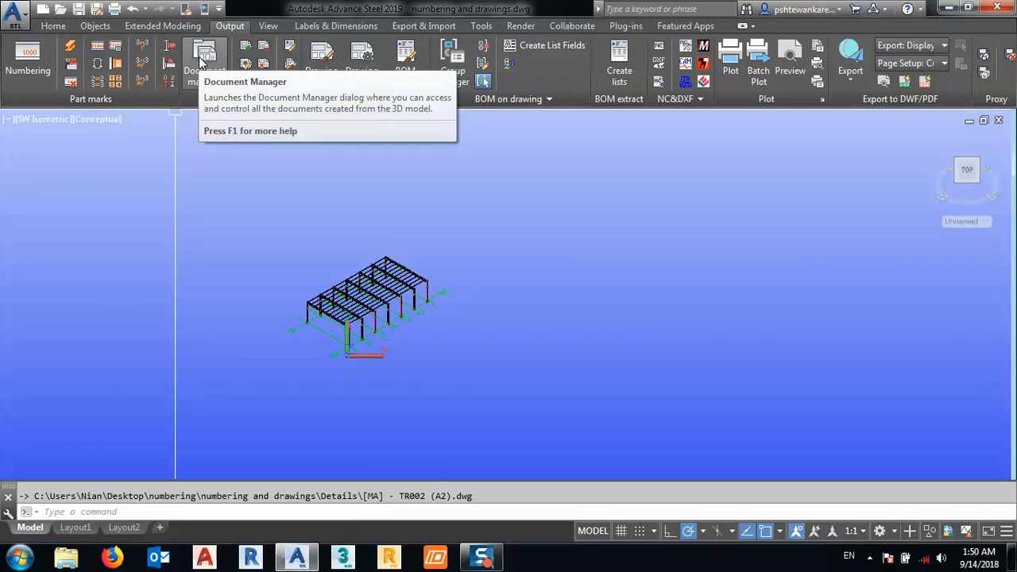
Preview the A2 assembly drawings of Column001, Purlin001, TR001 and TR002 in the Document Manager.
click(203, 63)
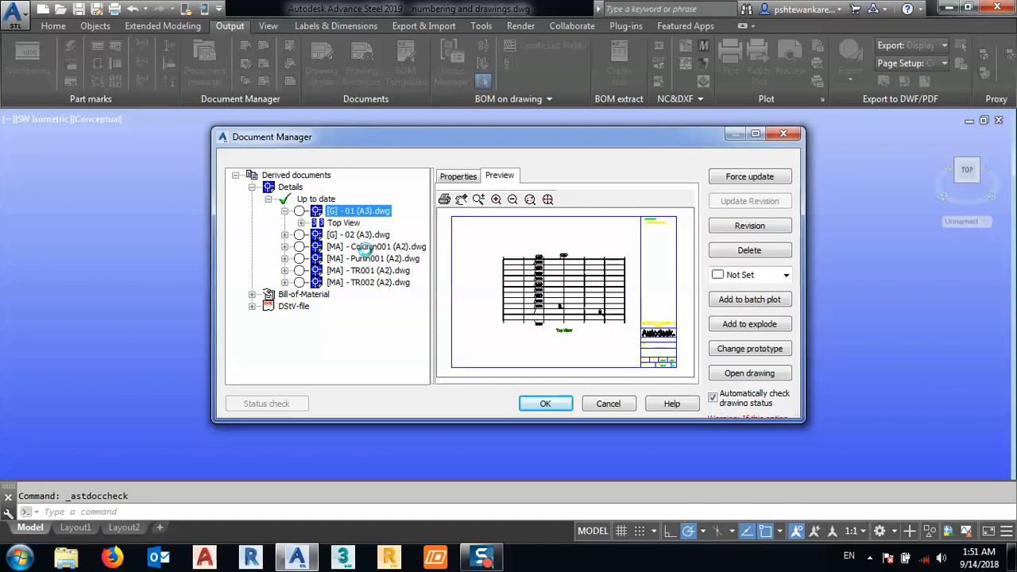
click(364, 248)
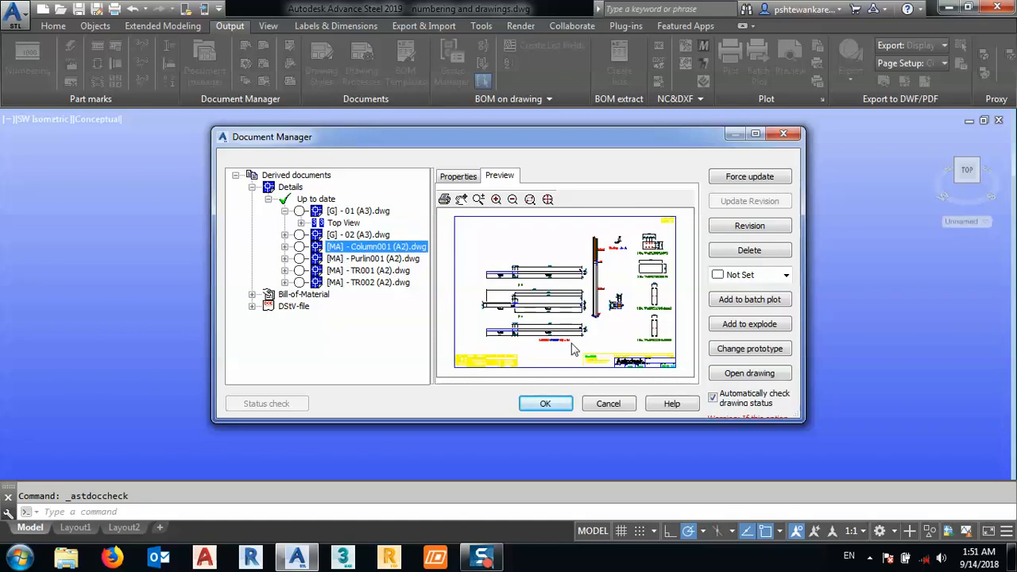
click(367, 260)
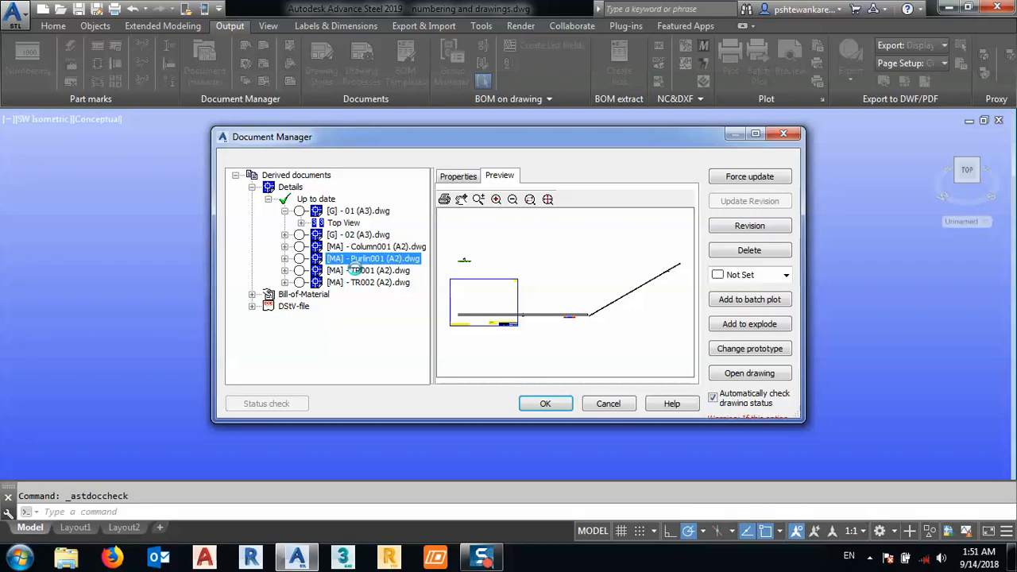
click(356, 271)
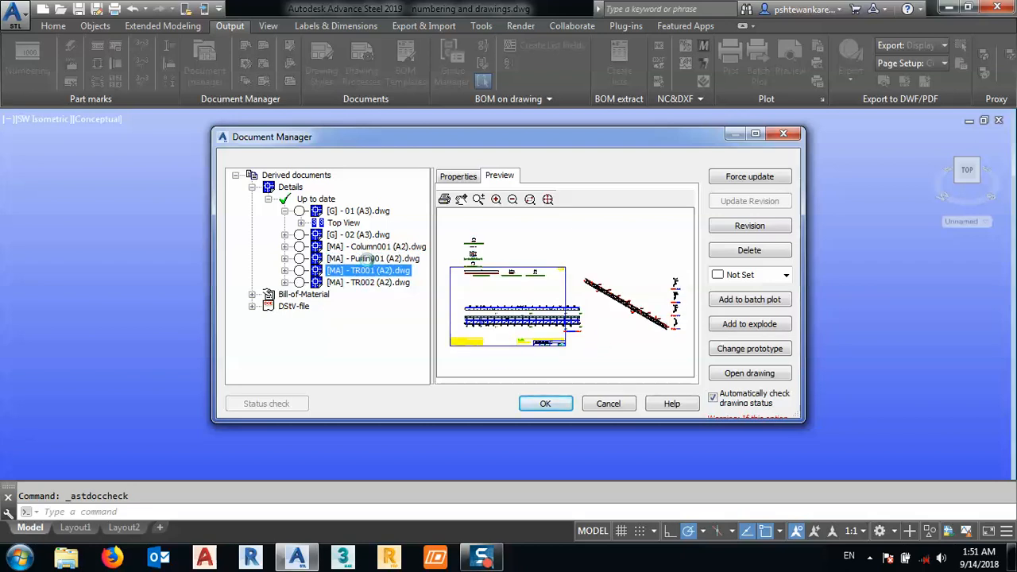
key(Down)
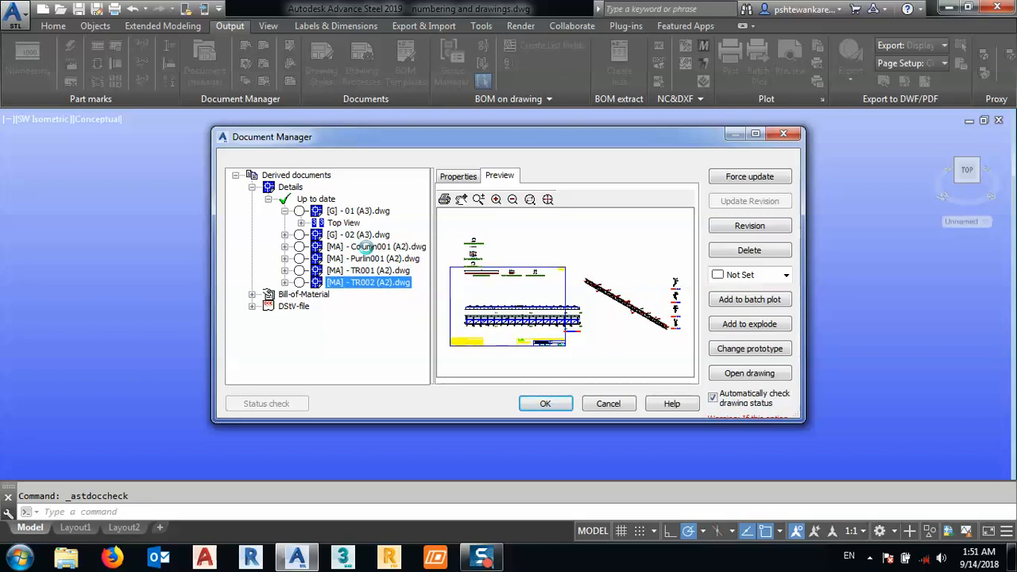
Open the Column001 and TR002 A2 assembly drawings together from the Document Manager.
click(366, 247)
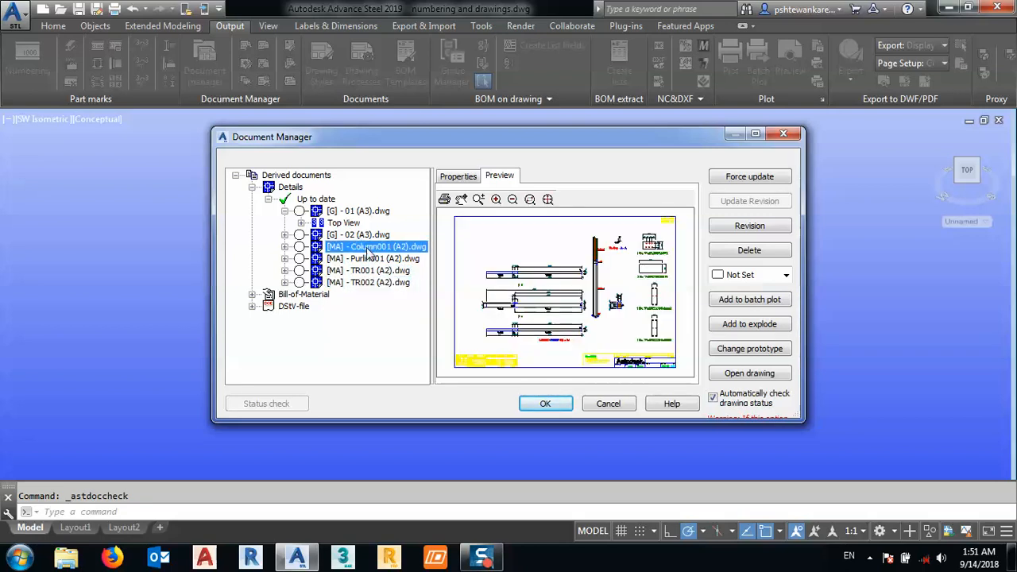
ctrl+click(370, 283)
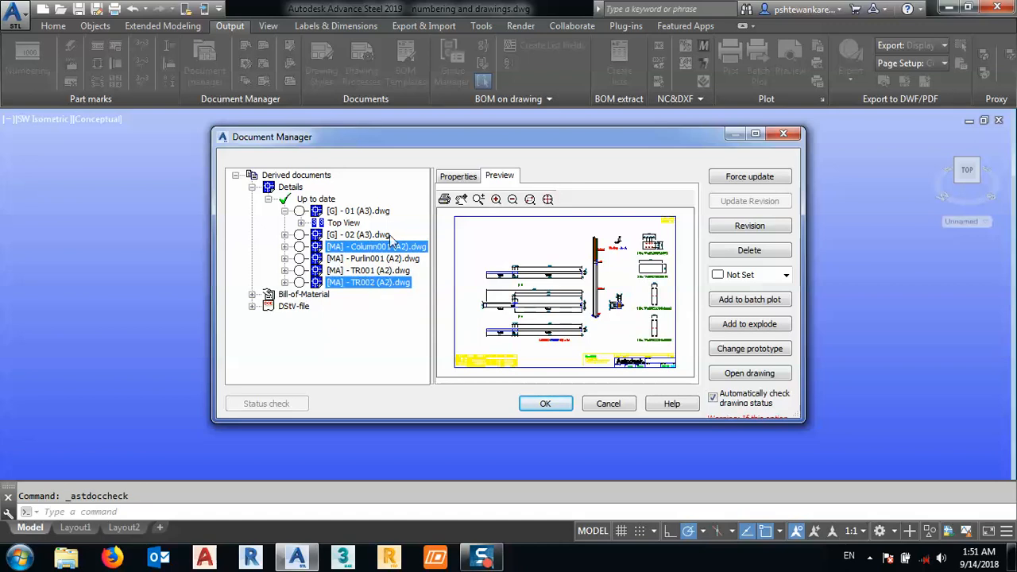
click(750, 374)
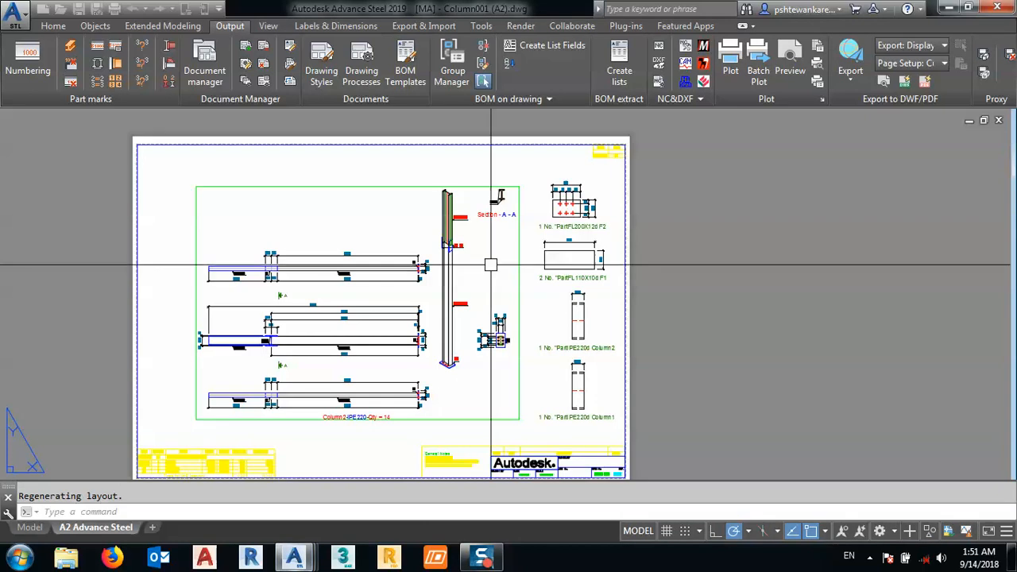
Turn off the hidden line colour and the system line colour for the upper column beam in the isometric view using Advance Multi Edit.
scroll(457, 213, up, 8)
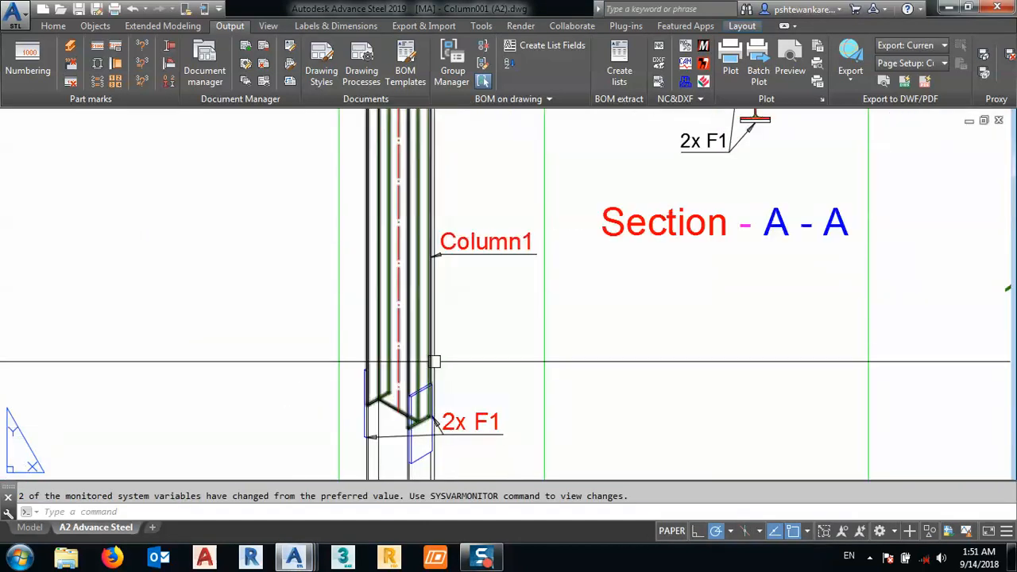
scroll(429, 359, down, 3)
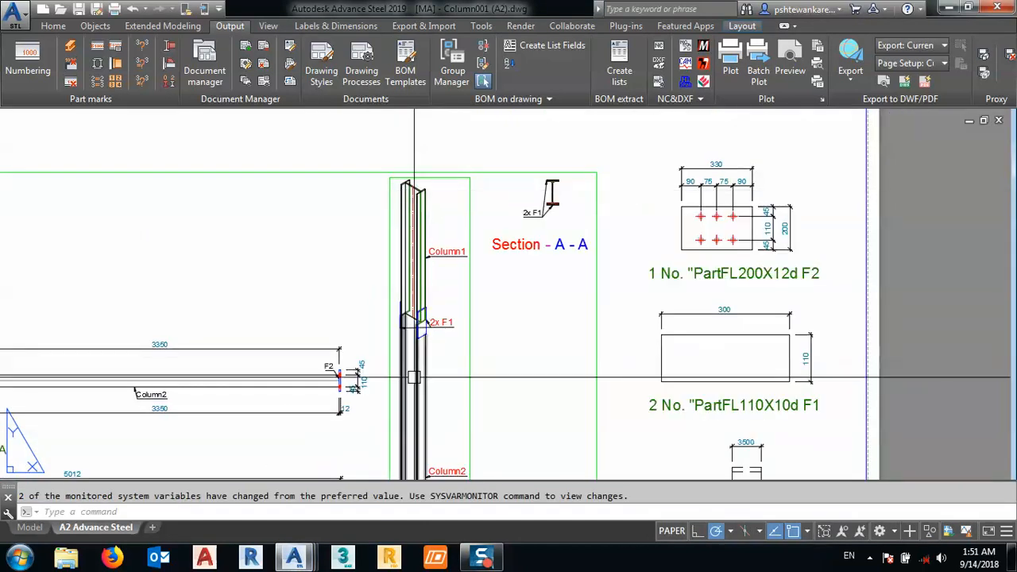
click(359, 138)
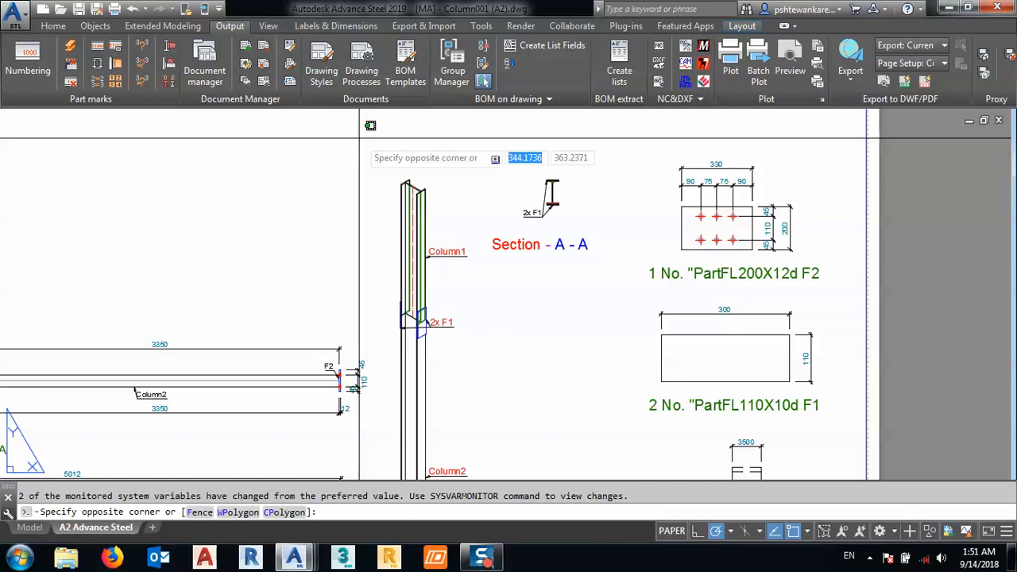
click(480, 364)
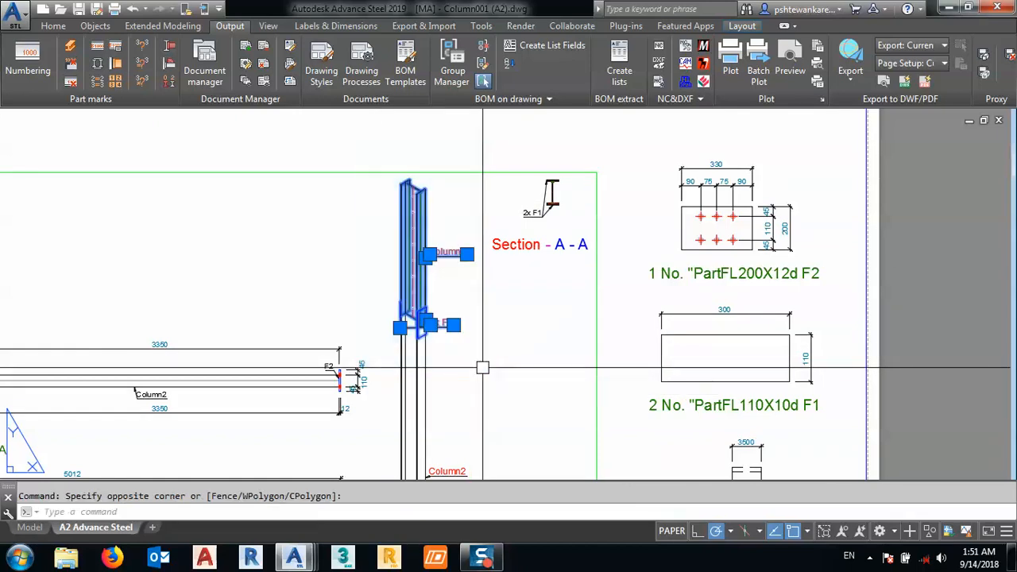
right_click(487, 317)
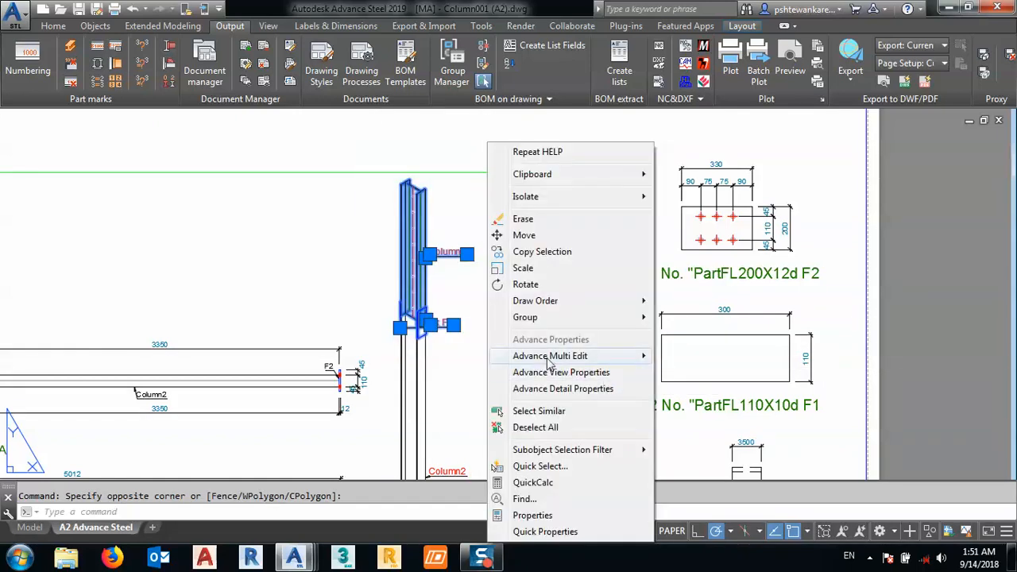
mouse_move(625, 363)
click(699, 389)
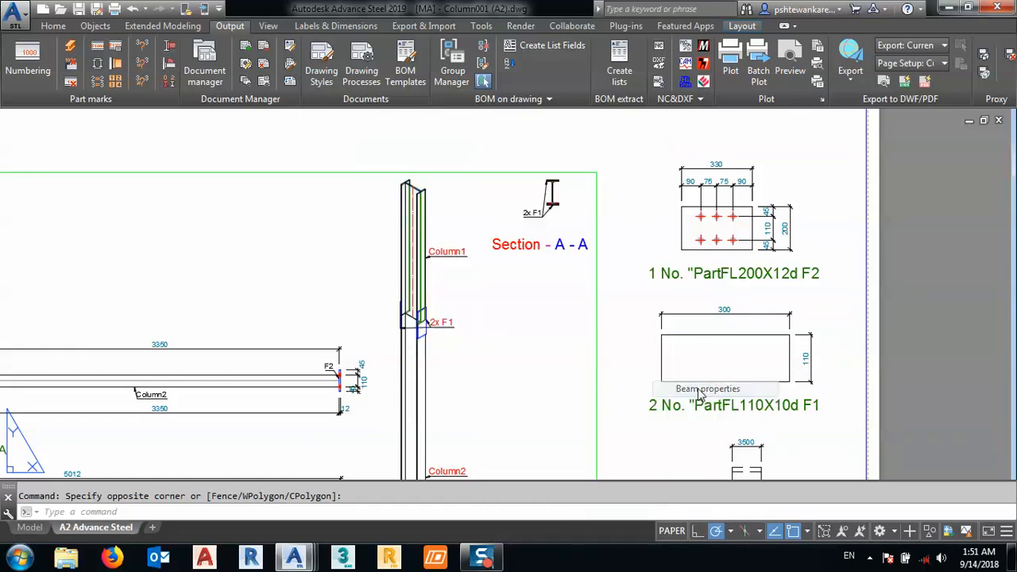
click(166, 132)
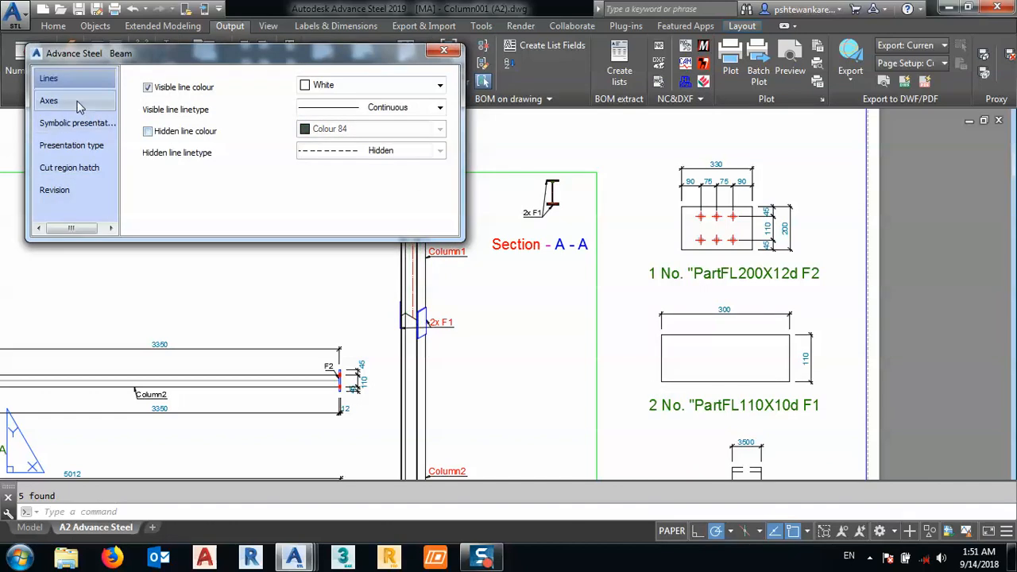
click(77, 103)
click(150, 89)
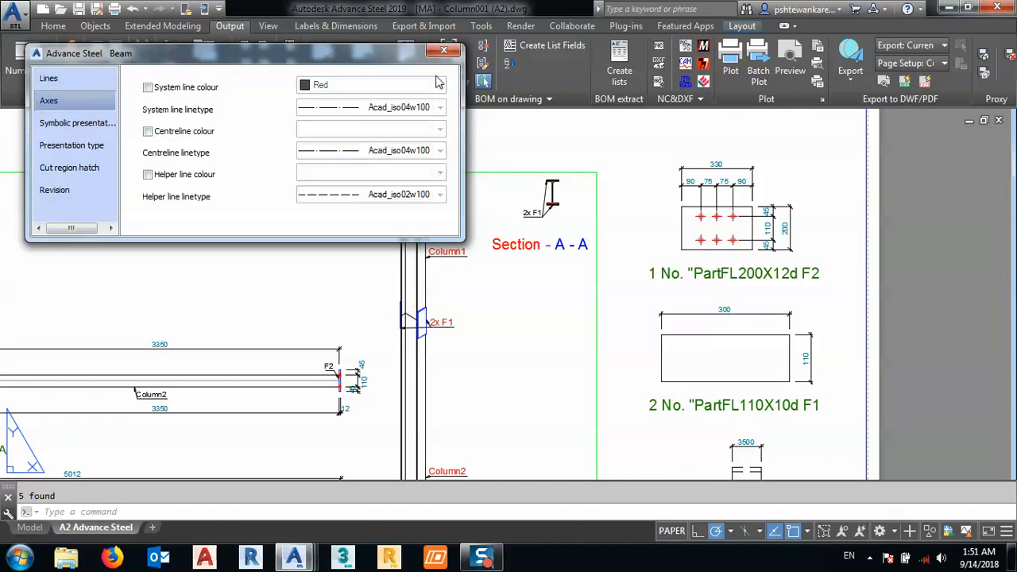
click(443, 50)
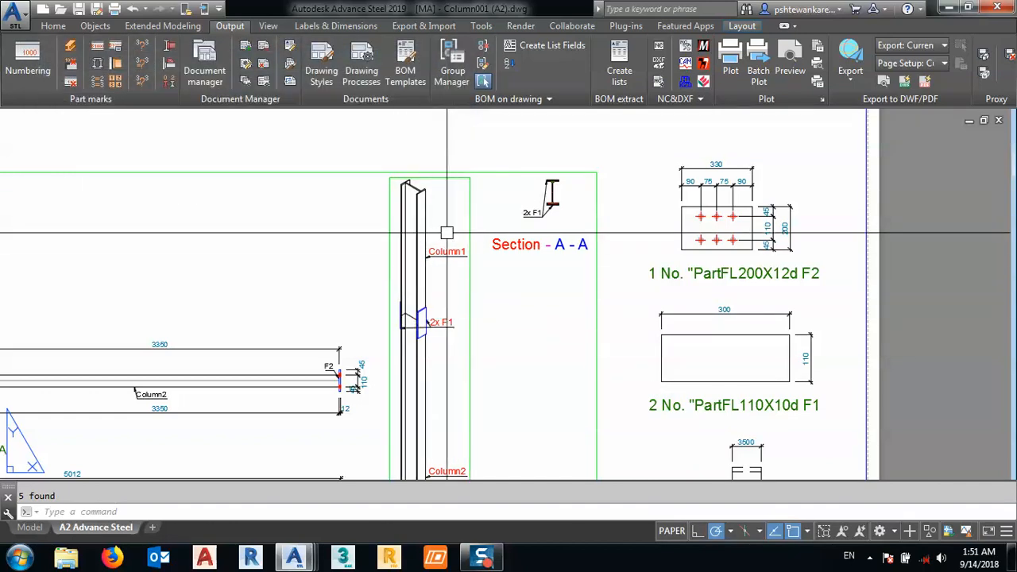
Examine the dimensioned column elevations, the isometric view and the Column2 single-part detail on the Column001 sheet.
scroll(449, 233, down, 4)
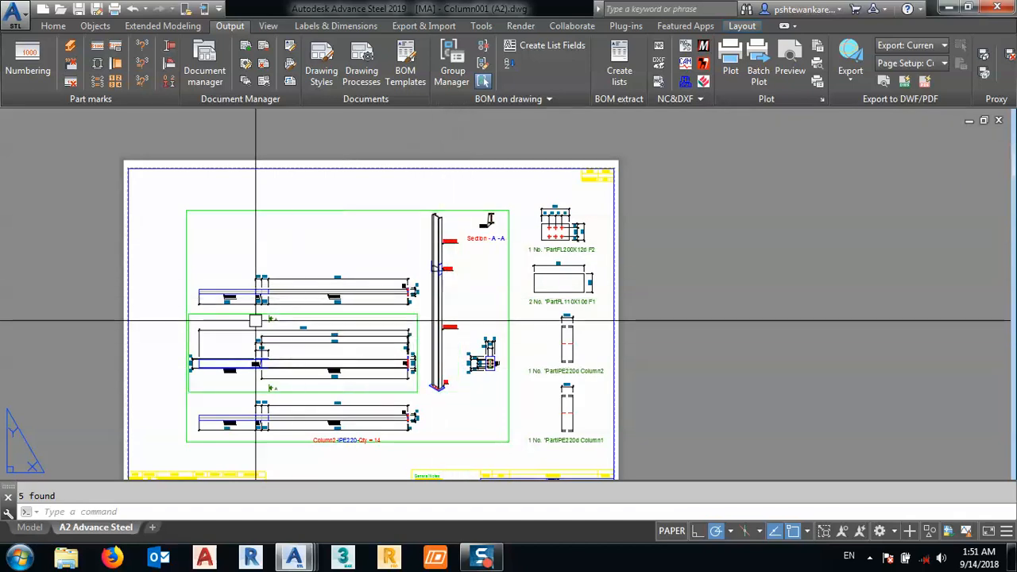
scroll(295, 258, up, 4)
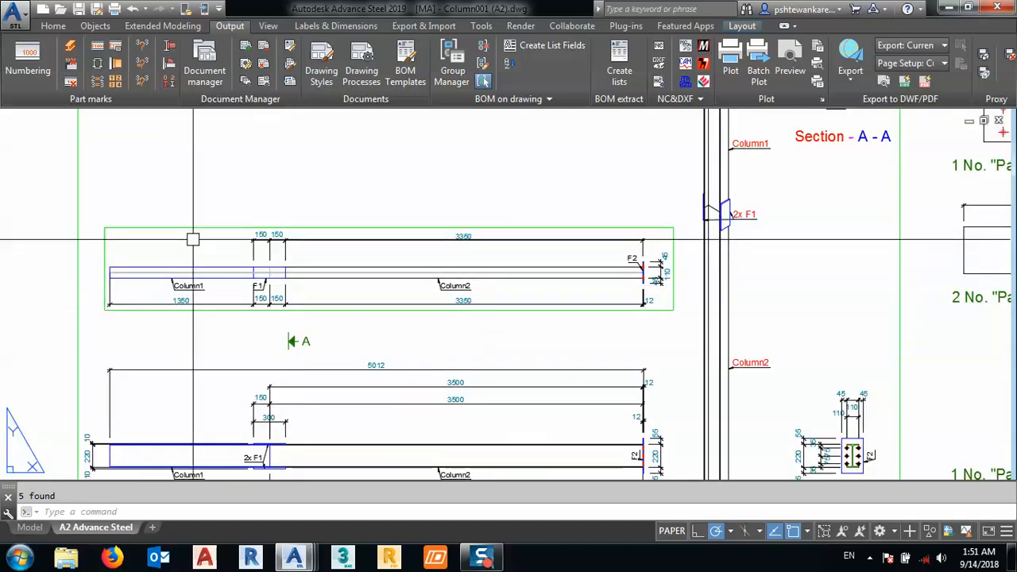
scroll(251, 278, up, 5)
scroll(251, 278, down, 3)
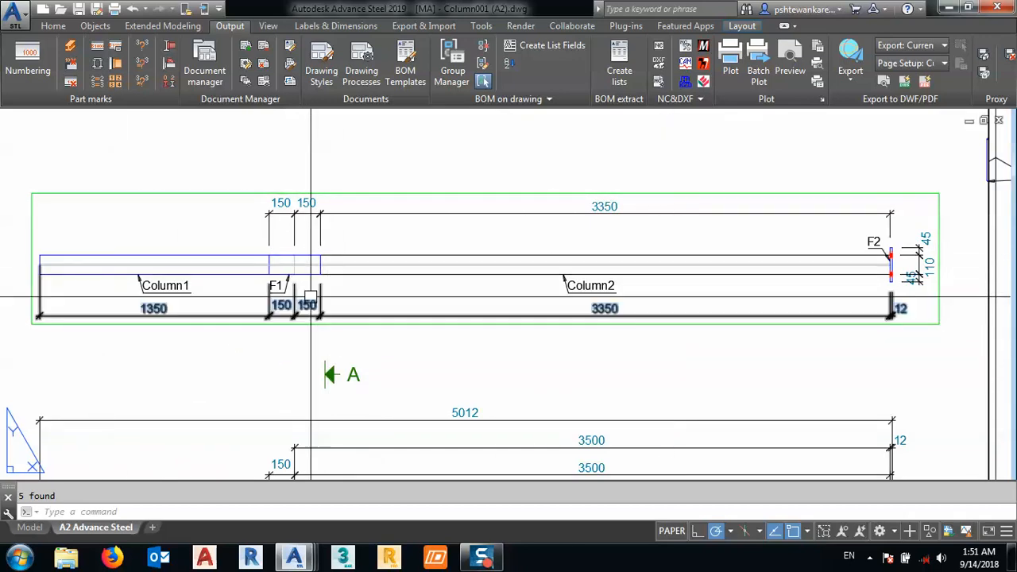
scroll(602, 326, up, 2)
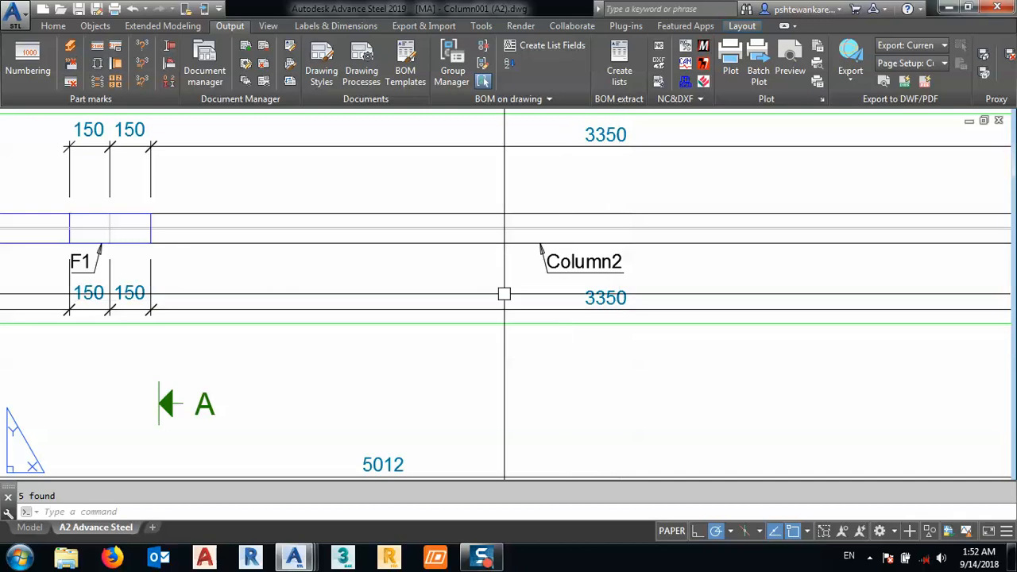
scroll(496, 286, down, 5)
scroll(424, 253, down, 3)
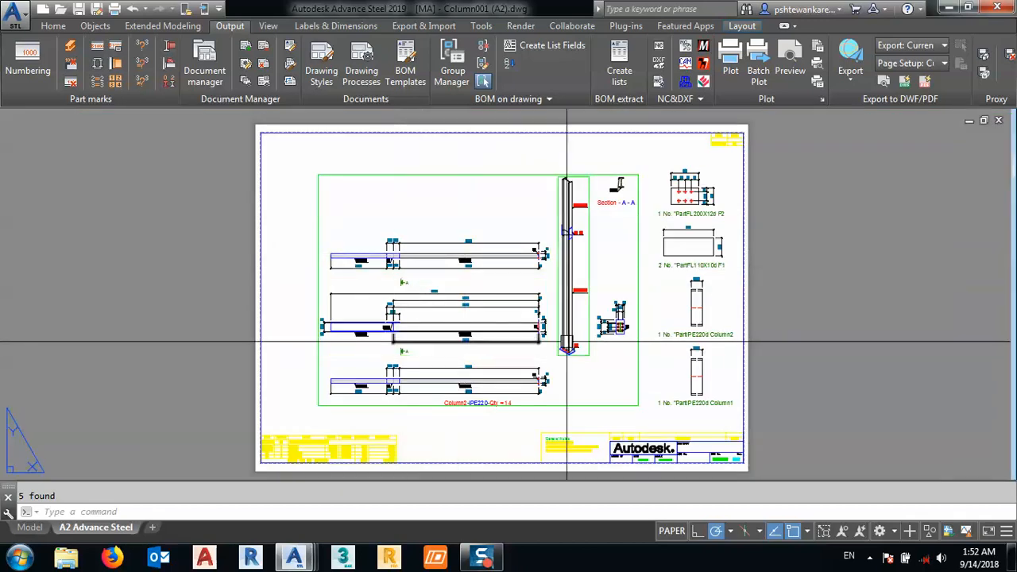
scroll(669, 318, up, 5)
scroll(588, 306, down, 4)
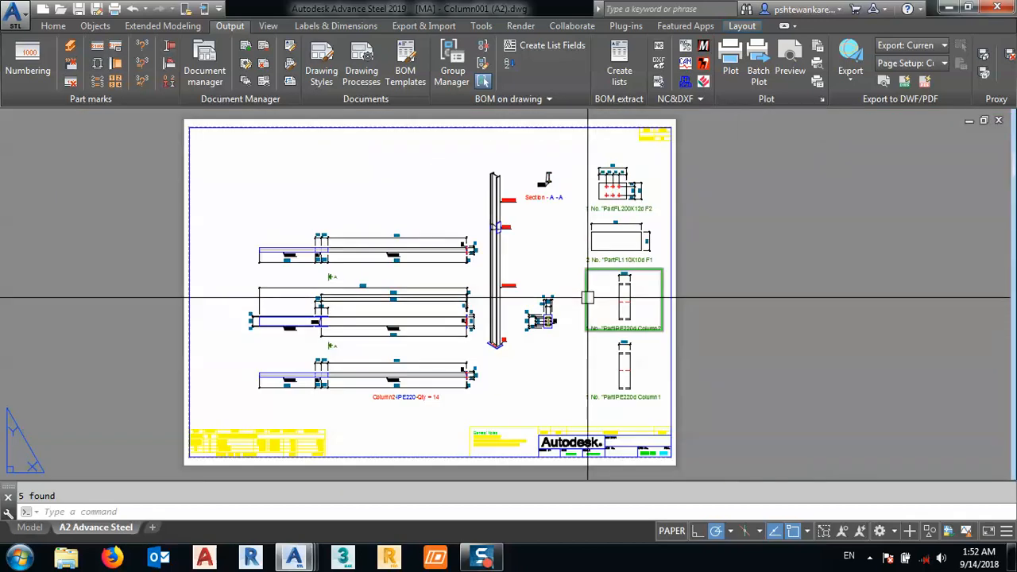
scroll(588, 300, up, 4)
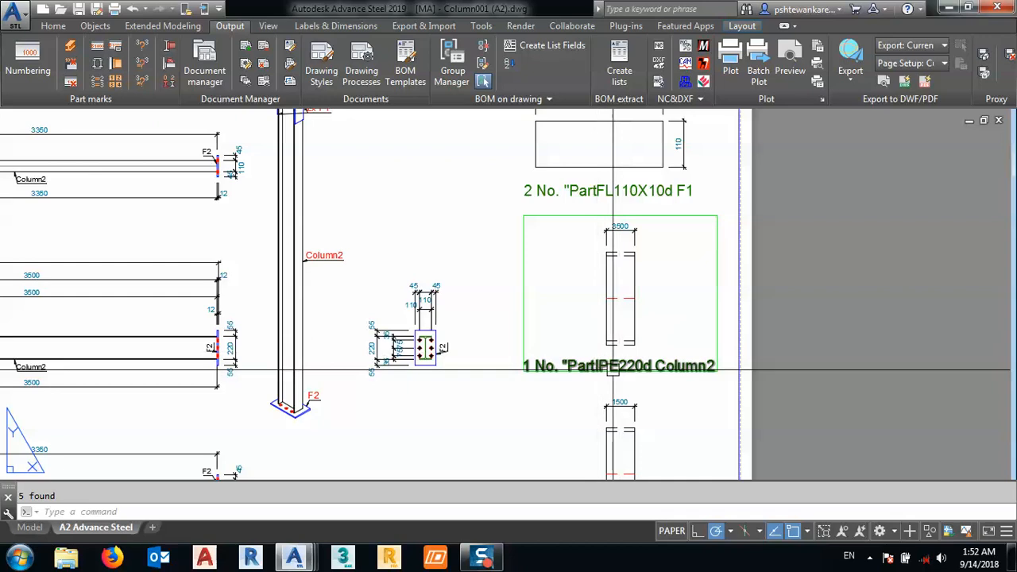
scroll(636, 362, down, 4)
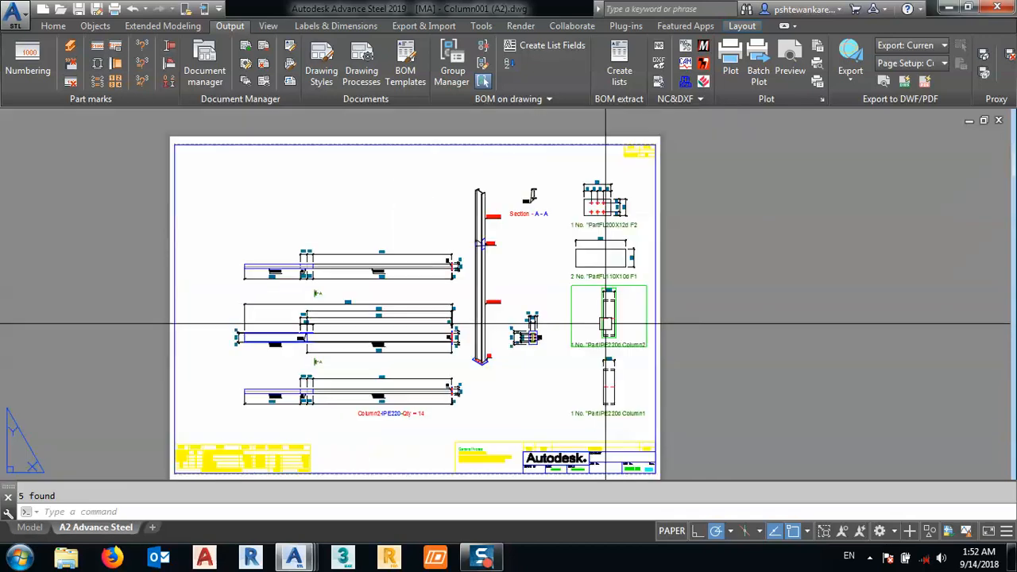
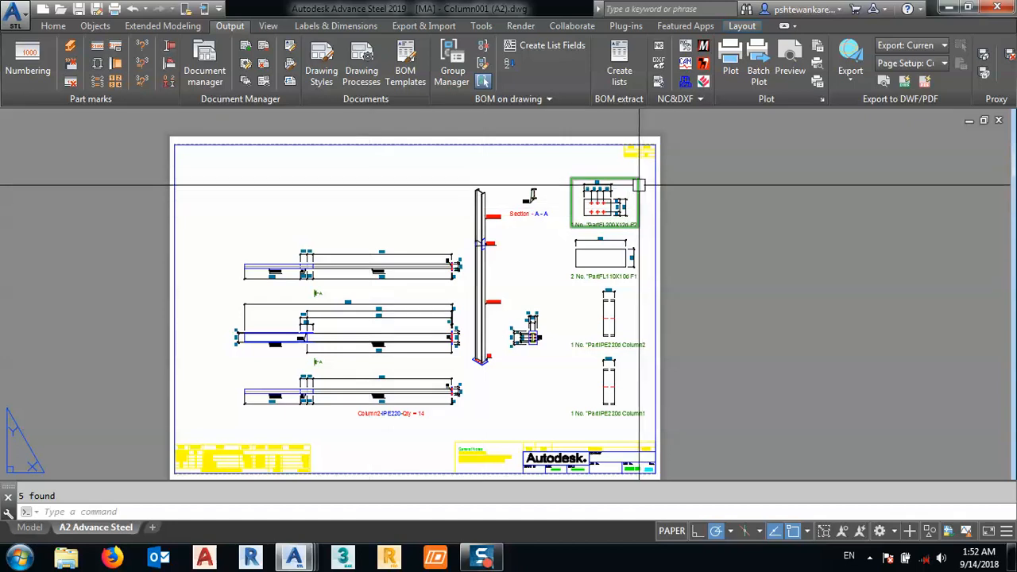
Examine the F2 and F1 plate details and their titles, and compare F1 with its location on the column's isometric view.
scroll(641, 189, up, 2)
scroll(639, 181, up, 3)
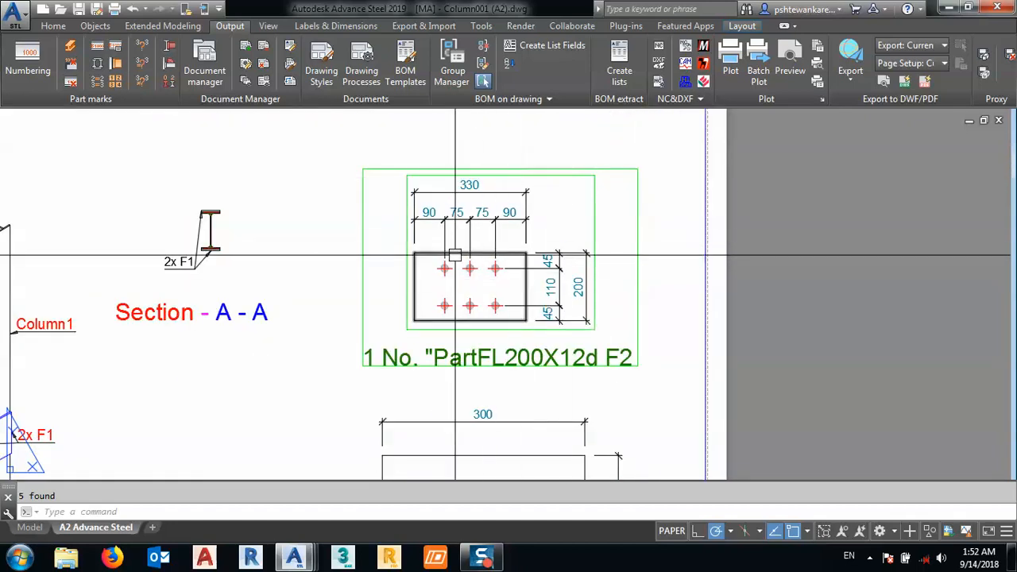
scroll(504, 185, down, 3)
scroll(504, 185, down, 2)
scroll(504, 257, up, 2)
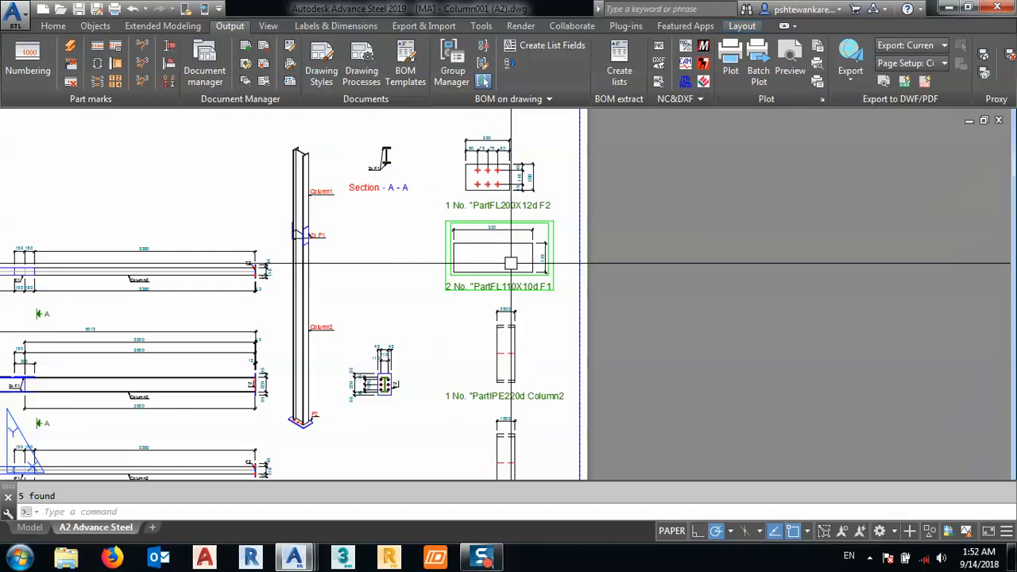
scroll(524, 231, down, 2)
scroll(409, 203, up, 5)
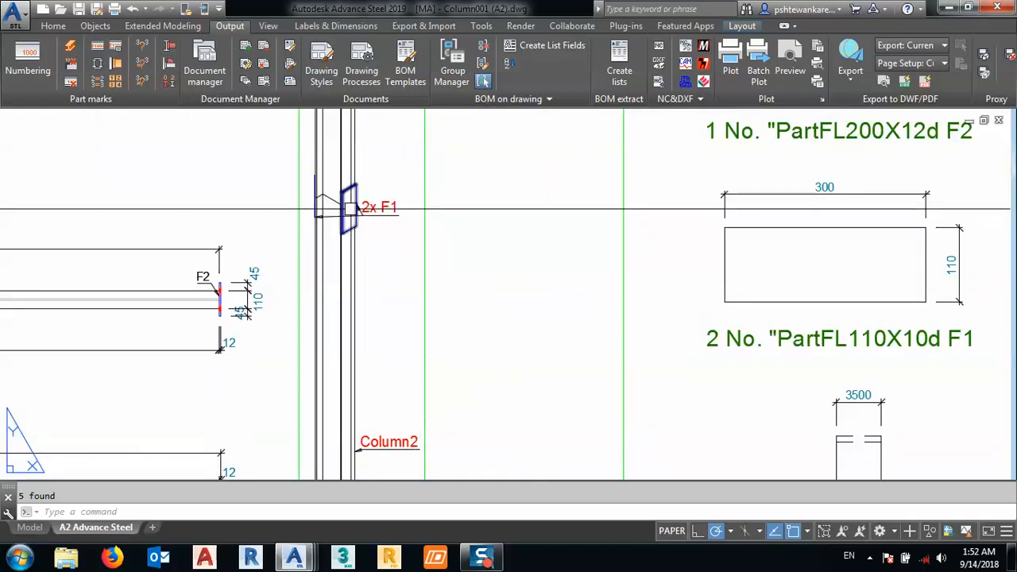
scroll(386, 206, up, 2)
scroll(327, 219, down, 4)
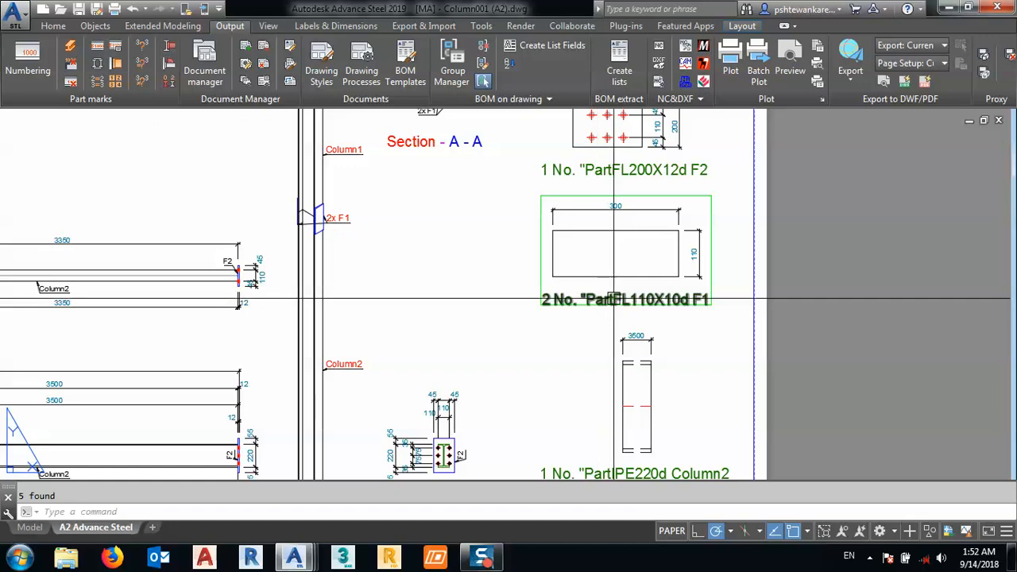
scroll(638, 299, up, 3)
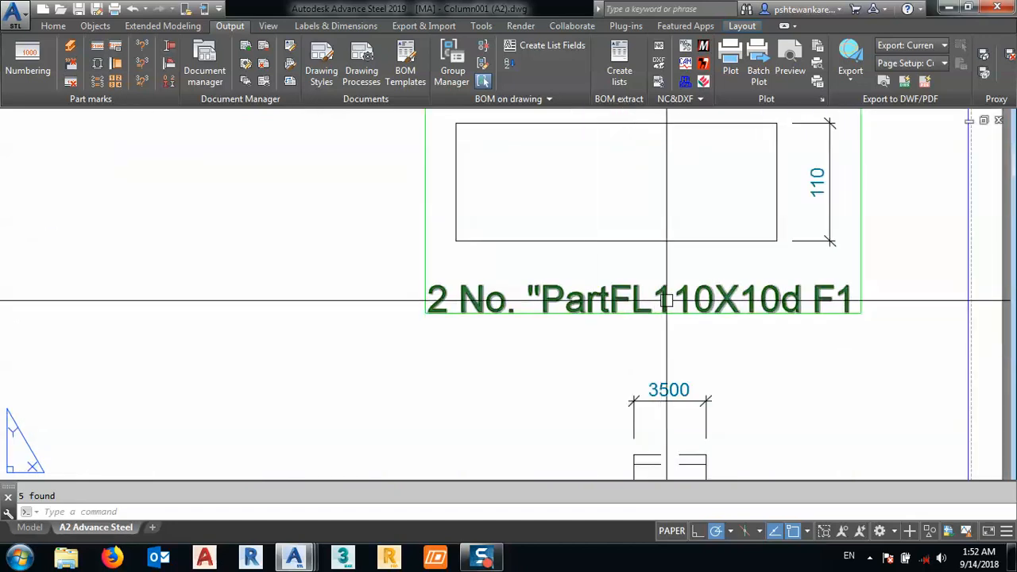
scroll(629, 298, down, 2)
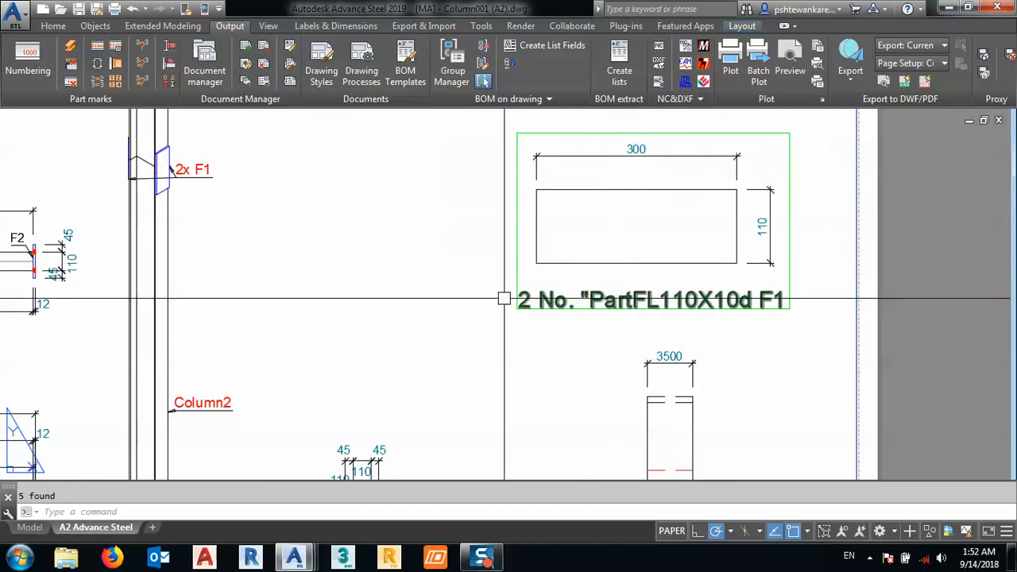
Open the F1 plate detail for editing and clear the whole title format text.
double_click(580, 303)
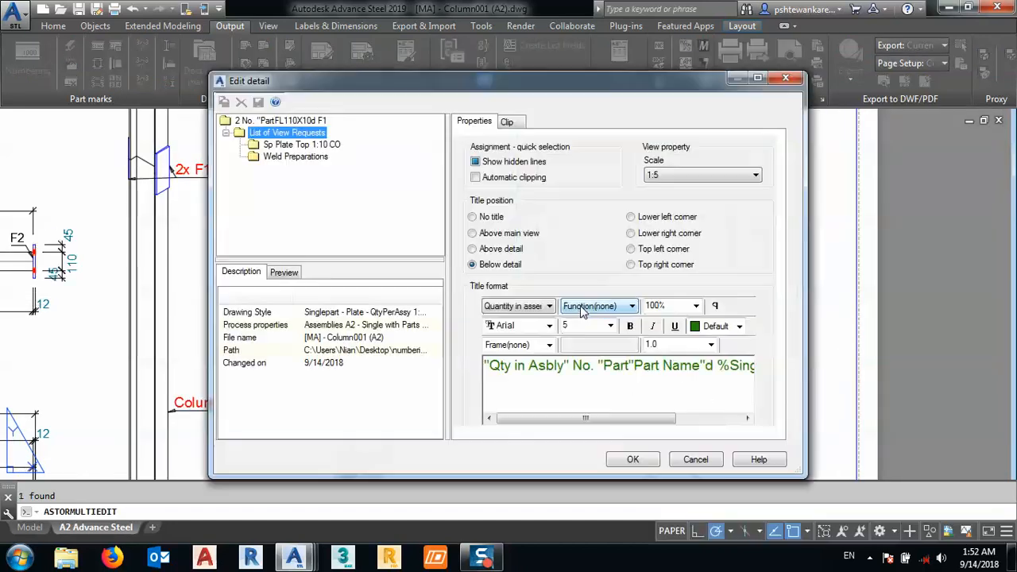
click(602, 393)
drag(698, 384, 453, 380)
key(Delete)
key(Delete)
key(Delete)
key(Delete)
key(Delete)
key(Delete)
key(Delete)
key(Delete)
key(Delete)
key(Delete)
key(Delete)
key(Delete)
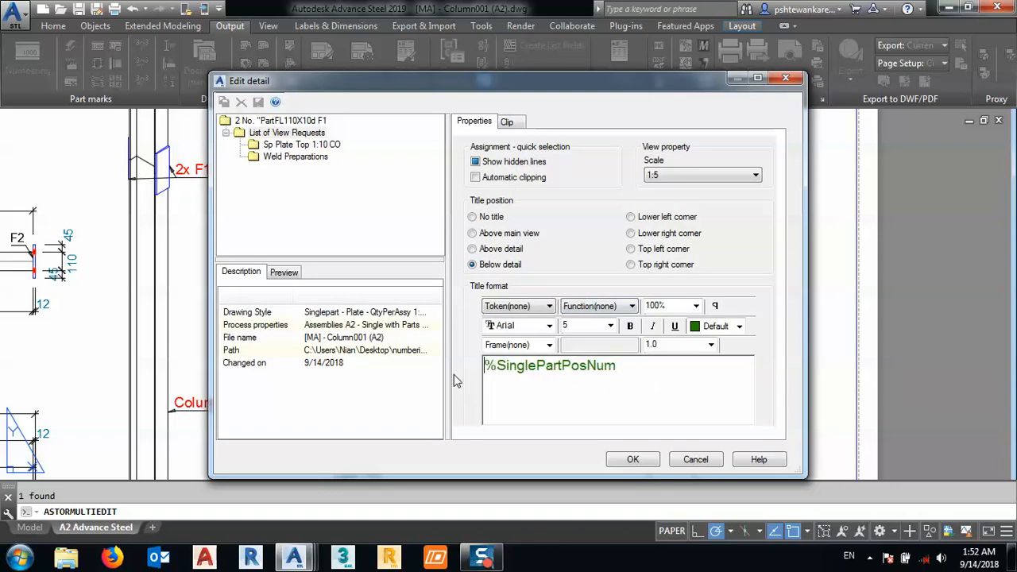
key(Delete)
key(Delete)
key(Delete)
key(Delete)
key(Delete)
key(Delete)
key(Delete)
key(Delete)
key(Delete)
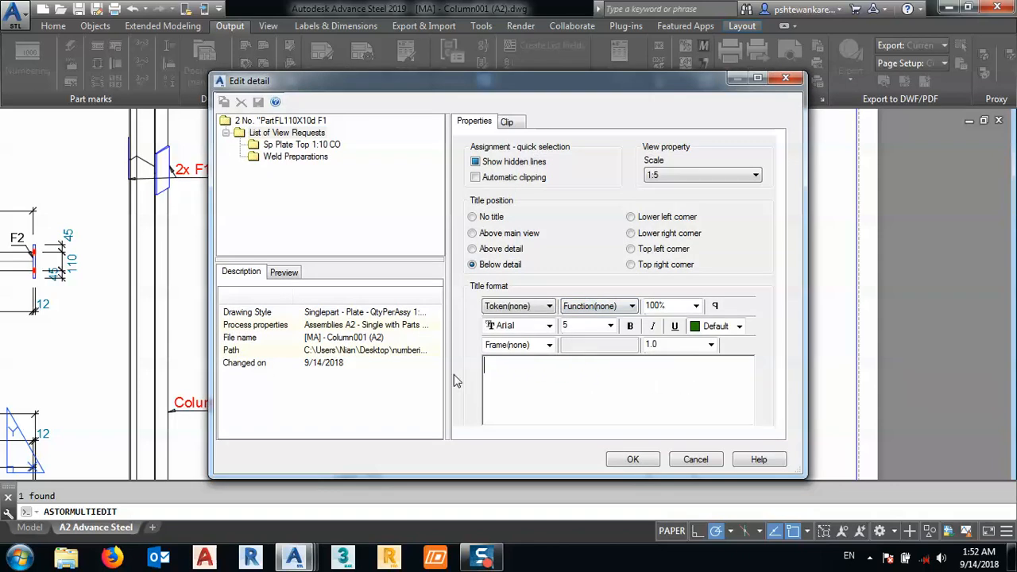
Insert the Part No - Assembly token as the F1 plate detail's title and apply the change.
click(528, 307)
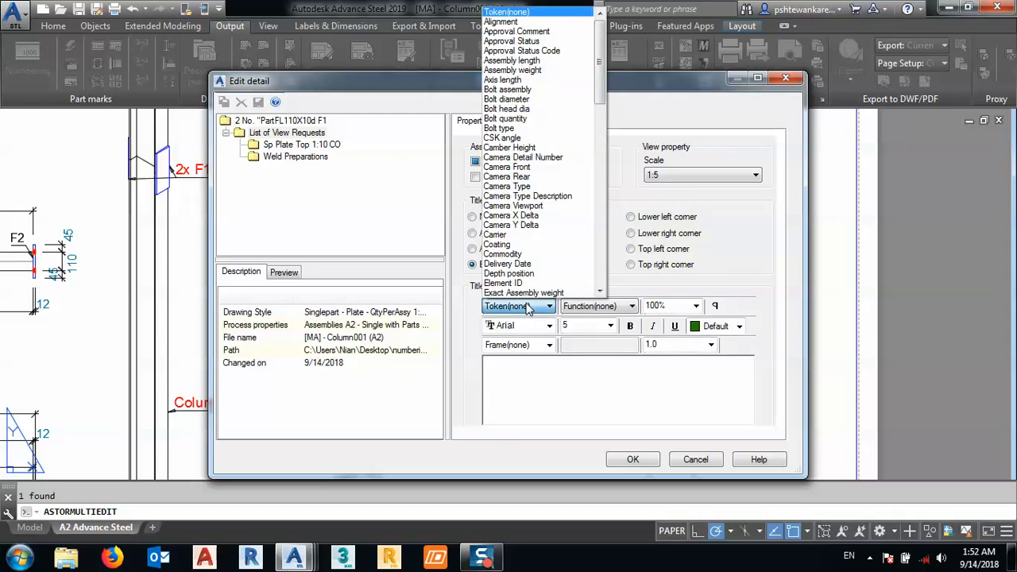
key(p)
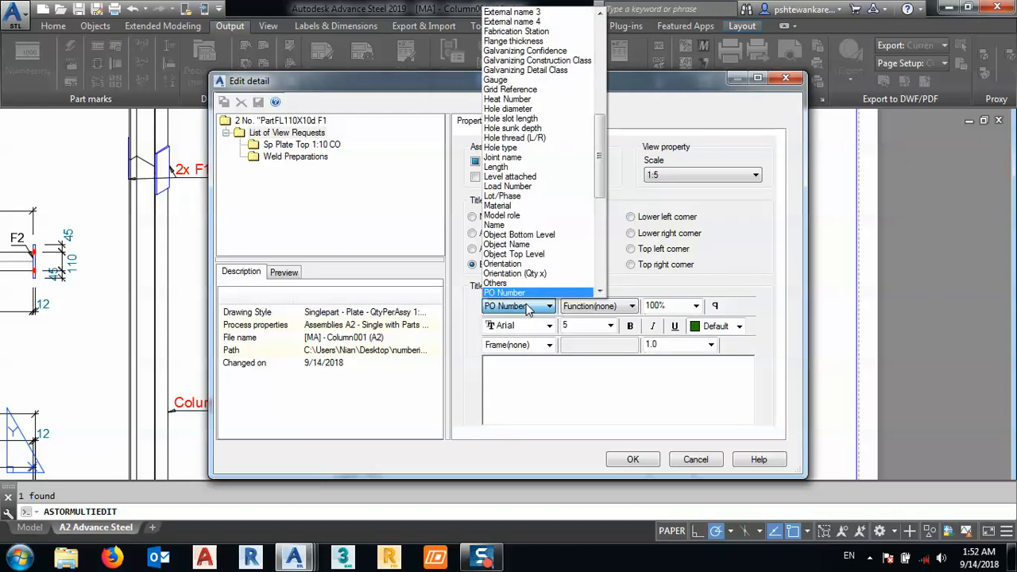
key(Down)
key(Down)
key(Down)
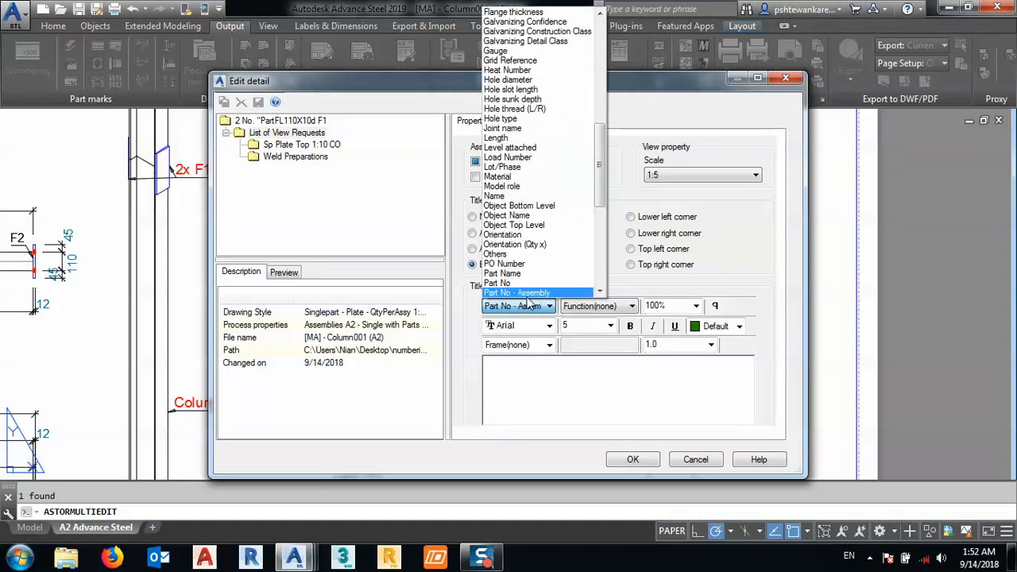
key(Return)
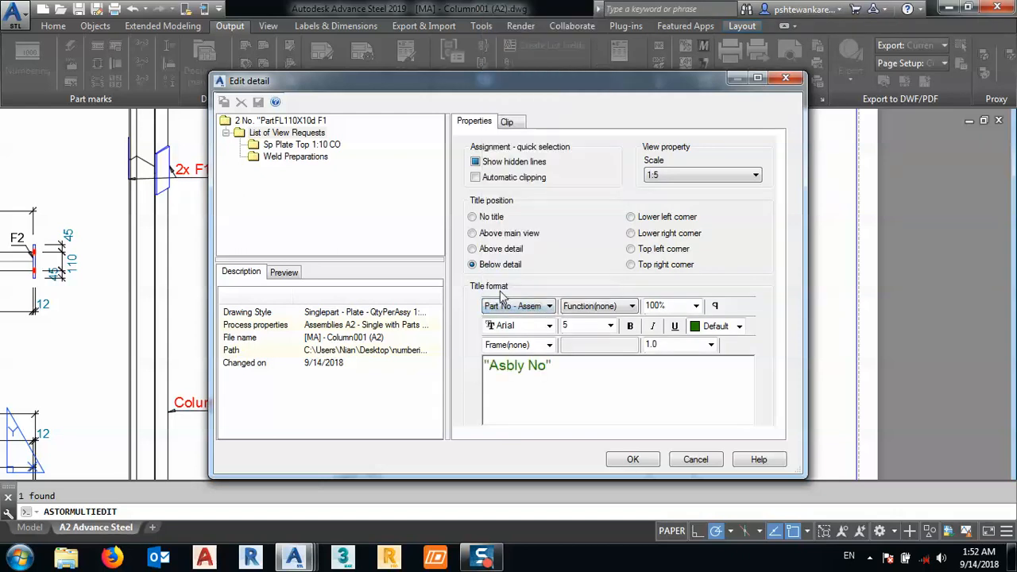
click(633, 461)
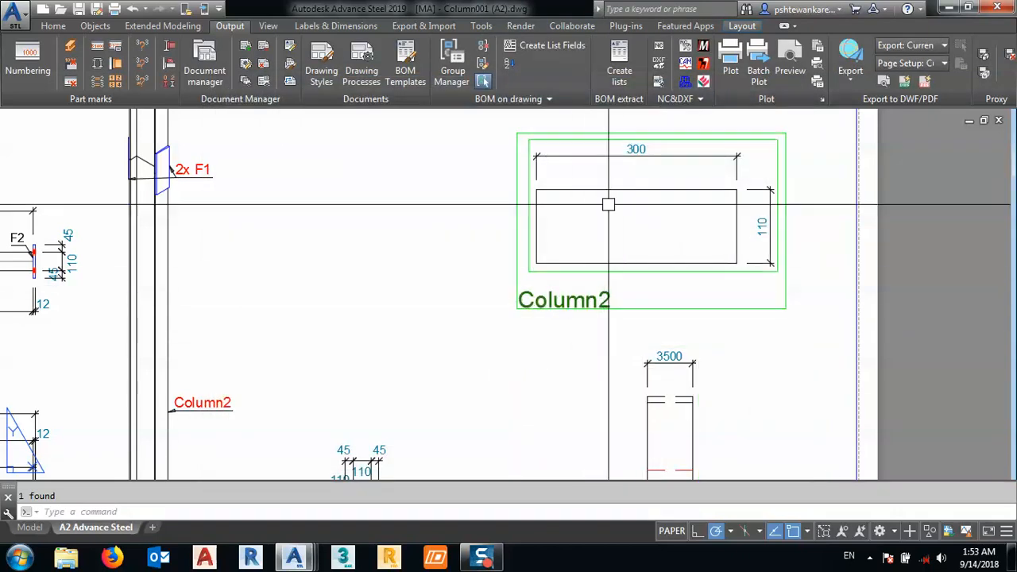
Replace the Column2 title under the 300 by 110 plate detail with the Part No - Single token.
double_click(563, 300)
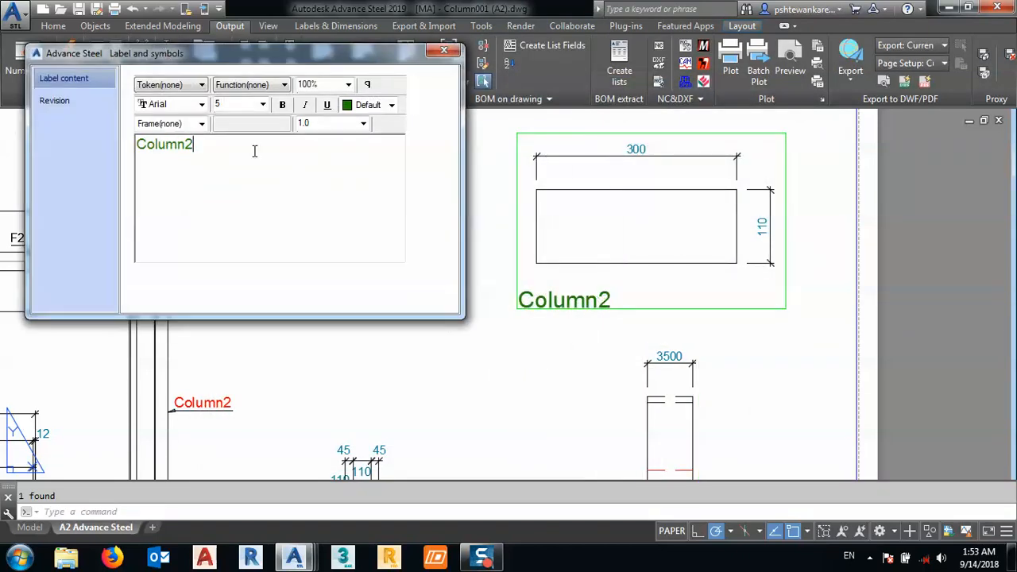
drag(254, 151, 21, 154)
key(Delete)
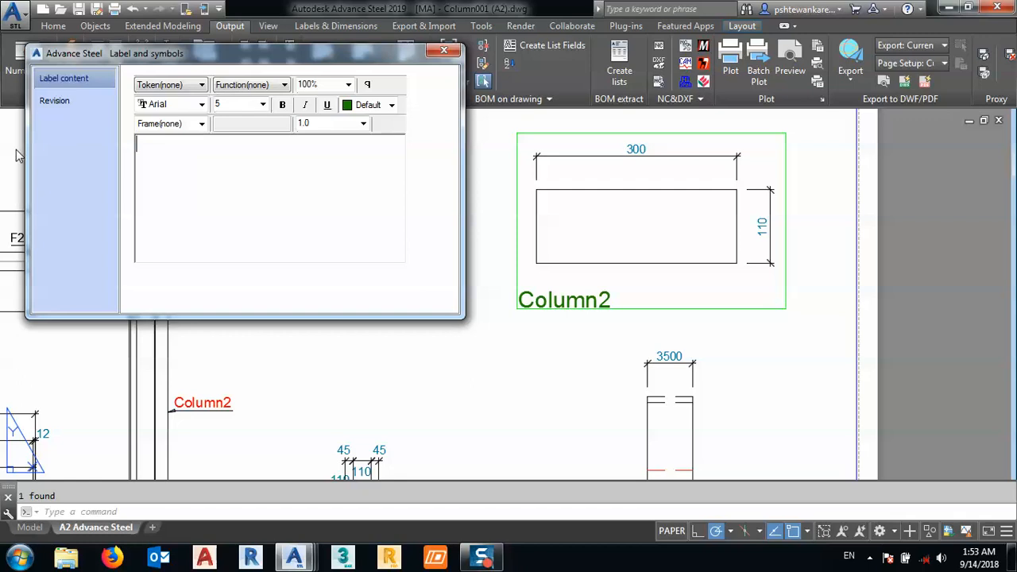
click(160, 85)
key(p)
key(p)
key(p)
key(p)
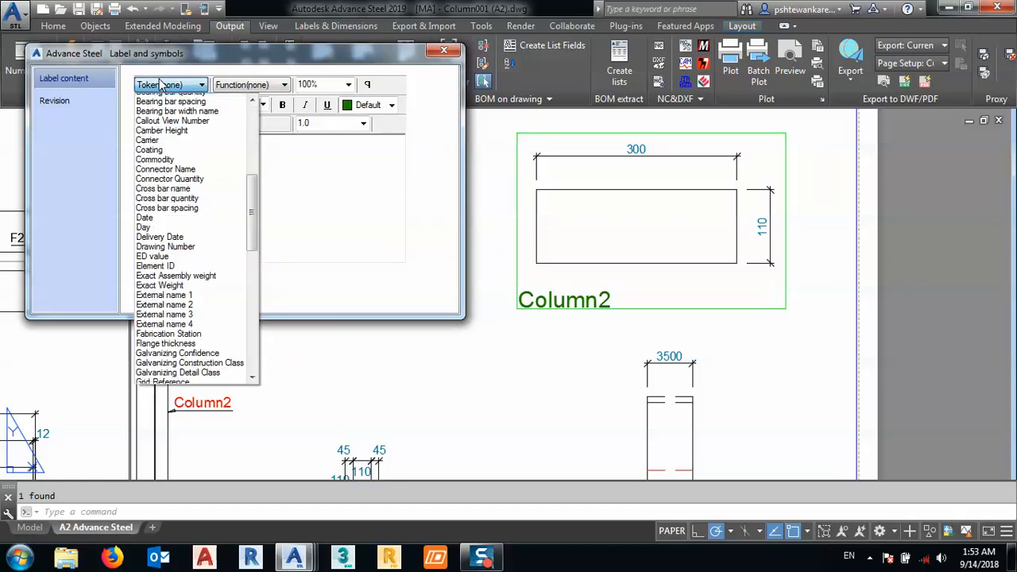
key(p)
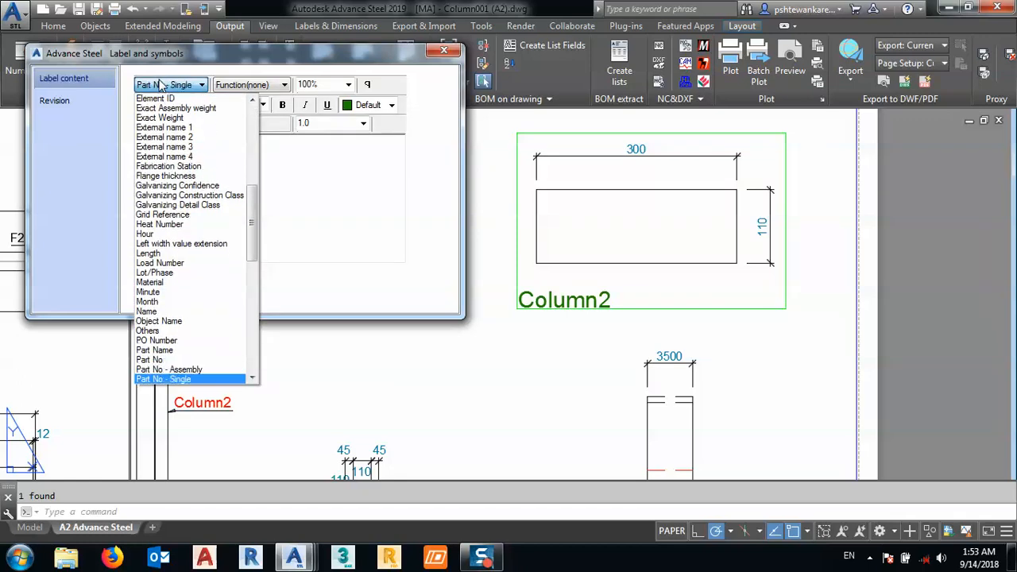
click(154, 381)
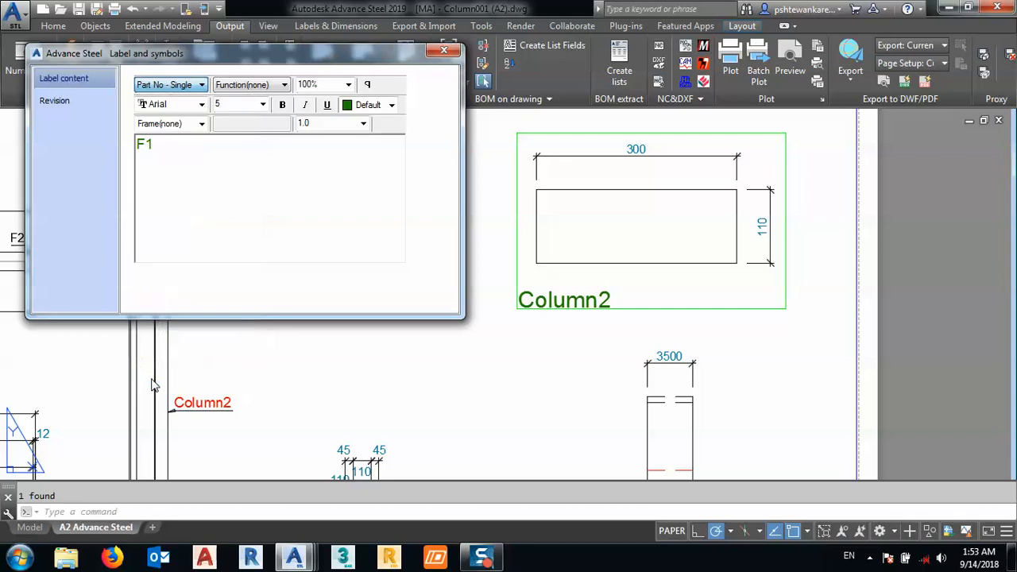
click(444, 50)
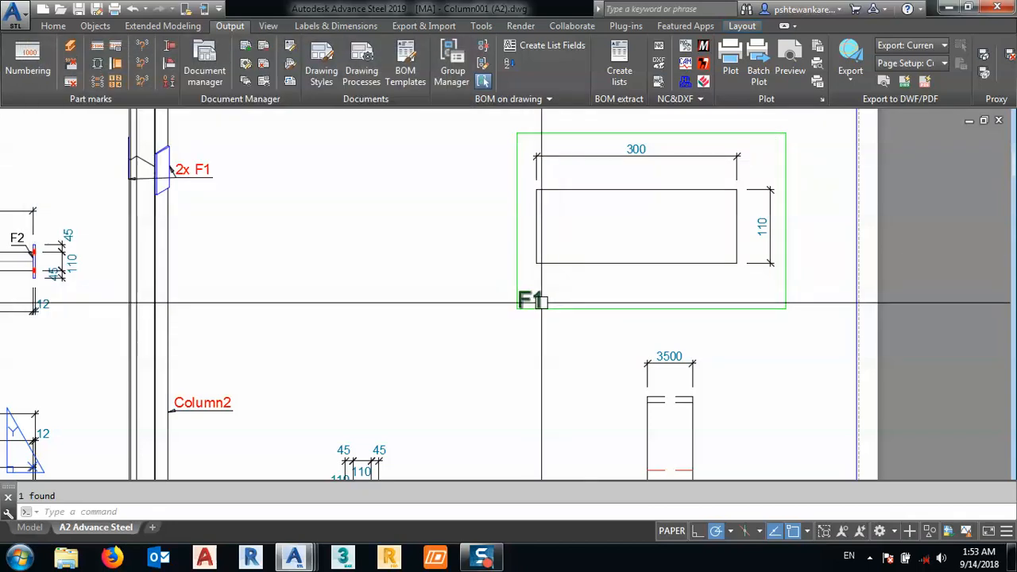
Clear the F1 plate detail's title and insert the Width token followed by an x.
double_click(542, 302)
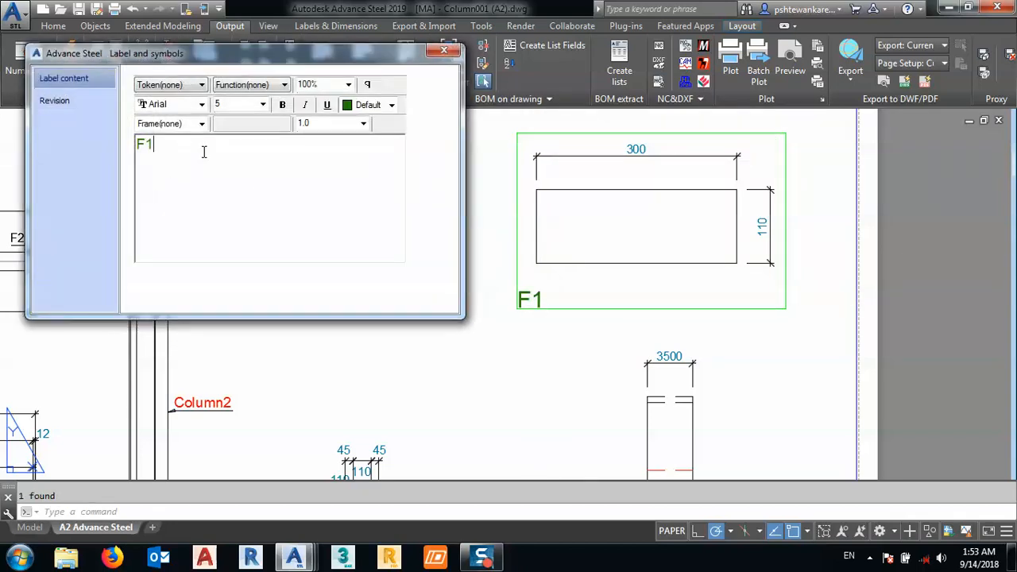
key(BackSpace)
key(BackSpace)
click(171, 85)
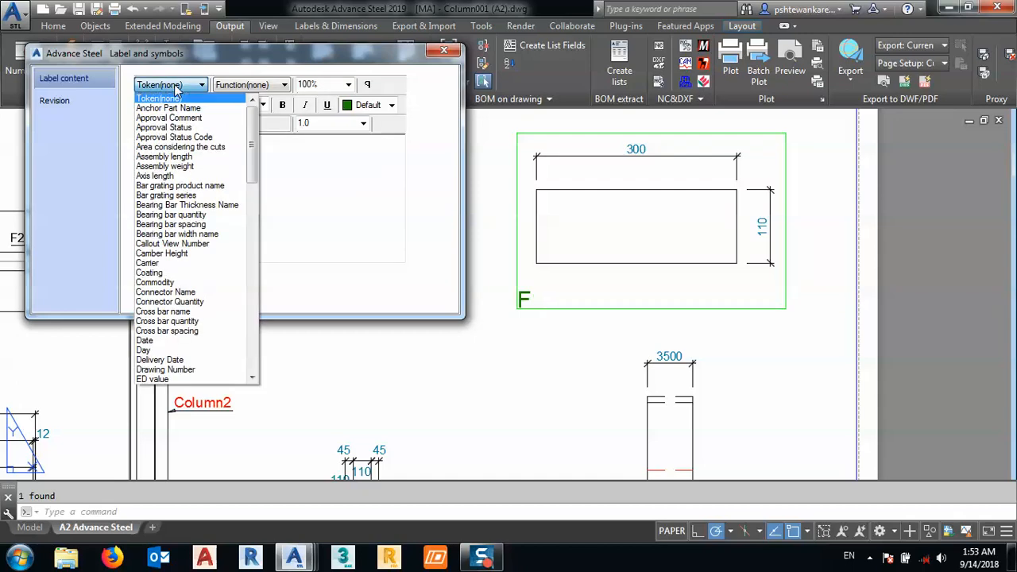
key(End)
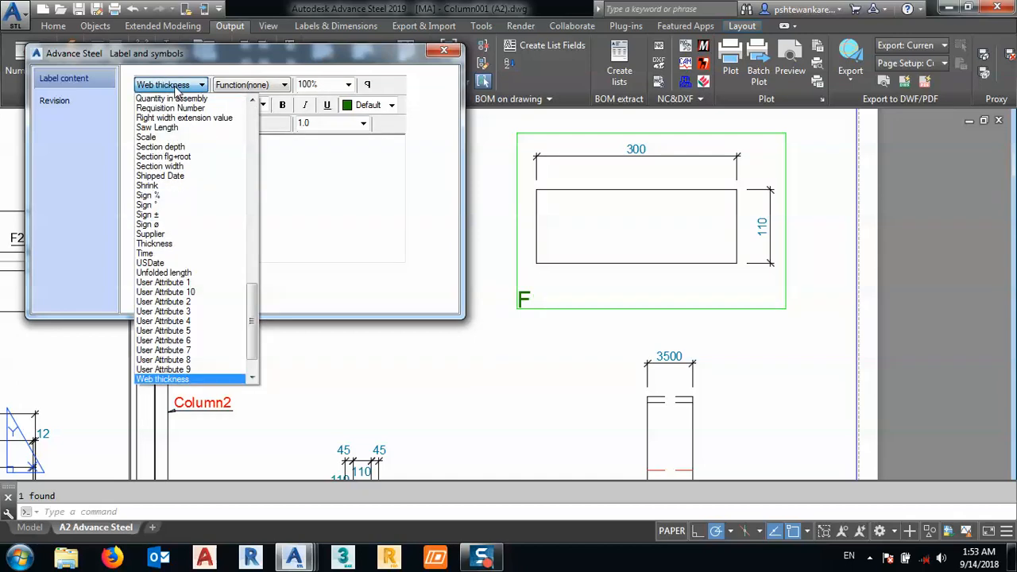
key(Down)
key(Down)
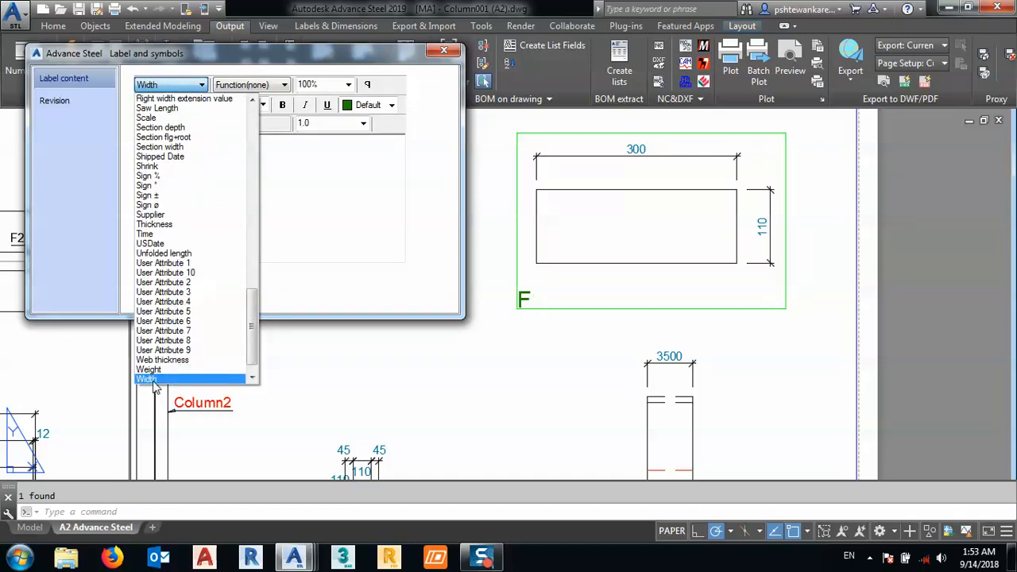
click(154, 380)
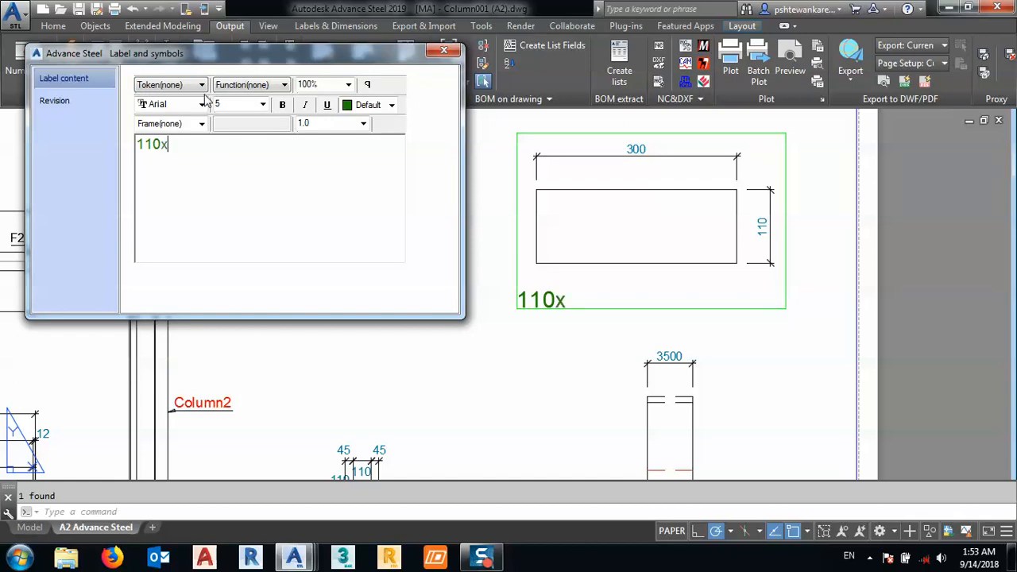
Extend the plate detail's title with the Length and Thickness tokens, separated by an x.
click(178, 86)
key(l)
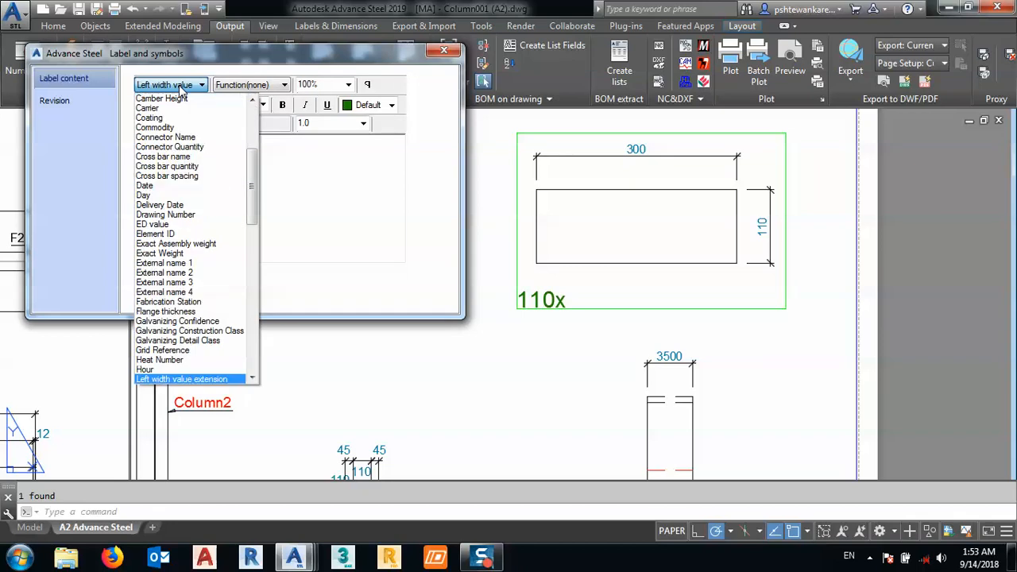
key(l)
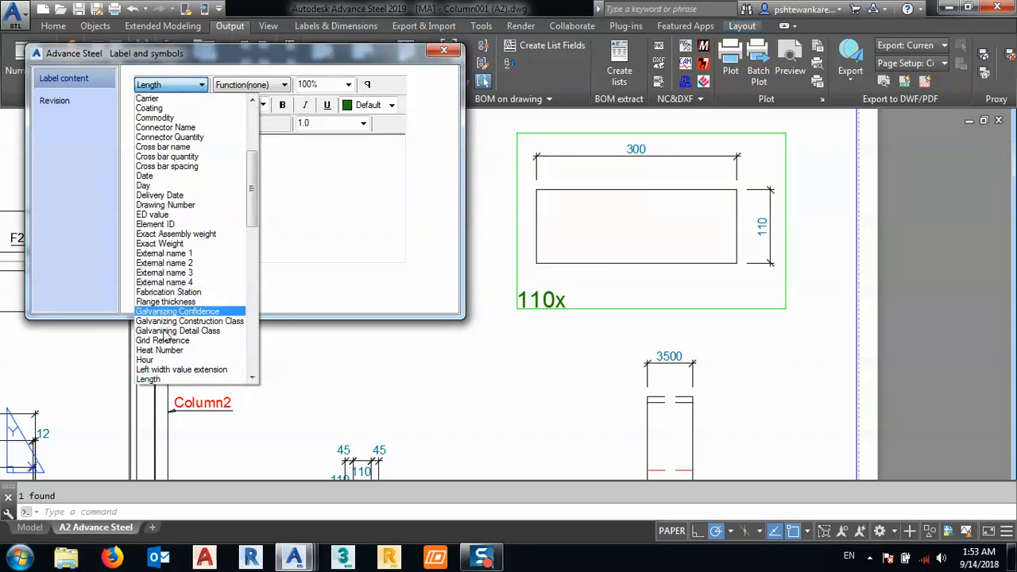
click(167, 379)
click(239, 141)
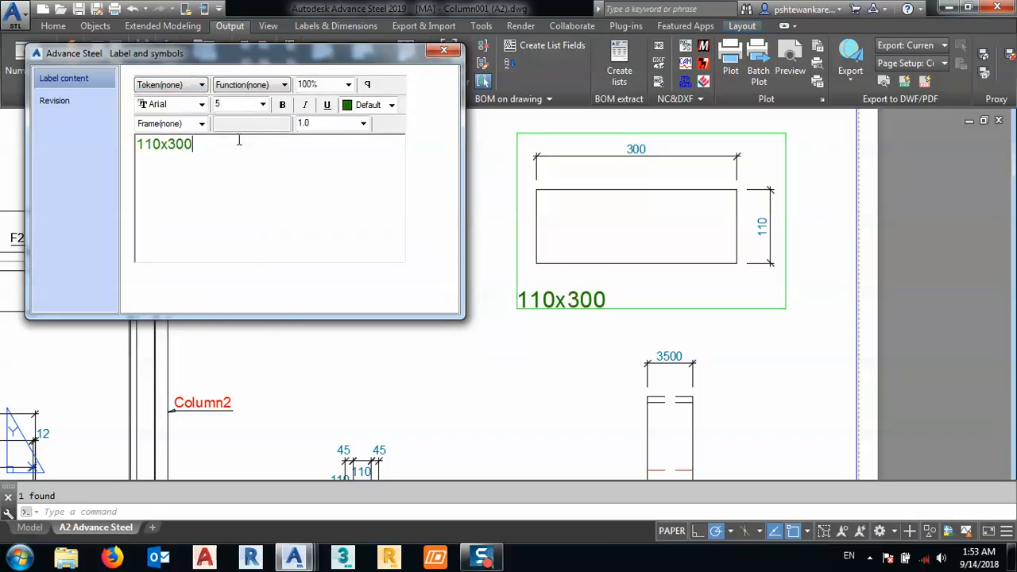
click(170, 85)
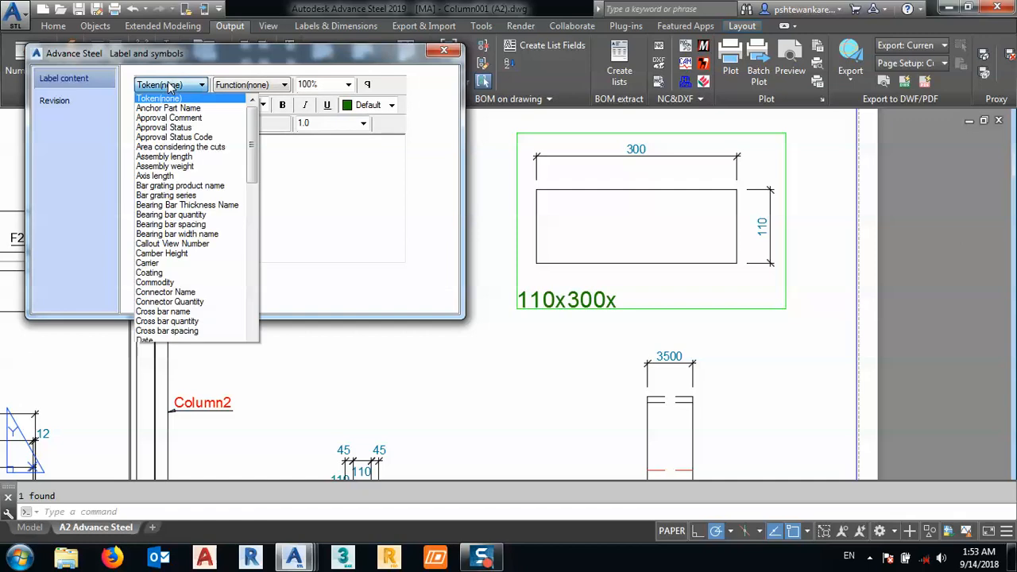
key(t)
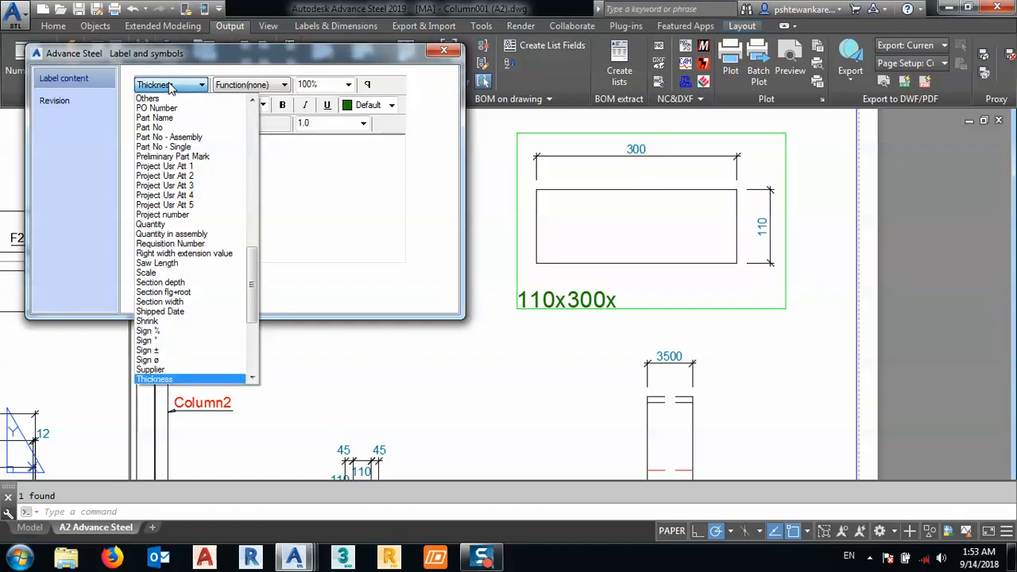
key(t)
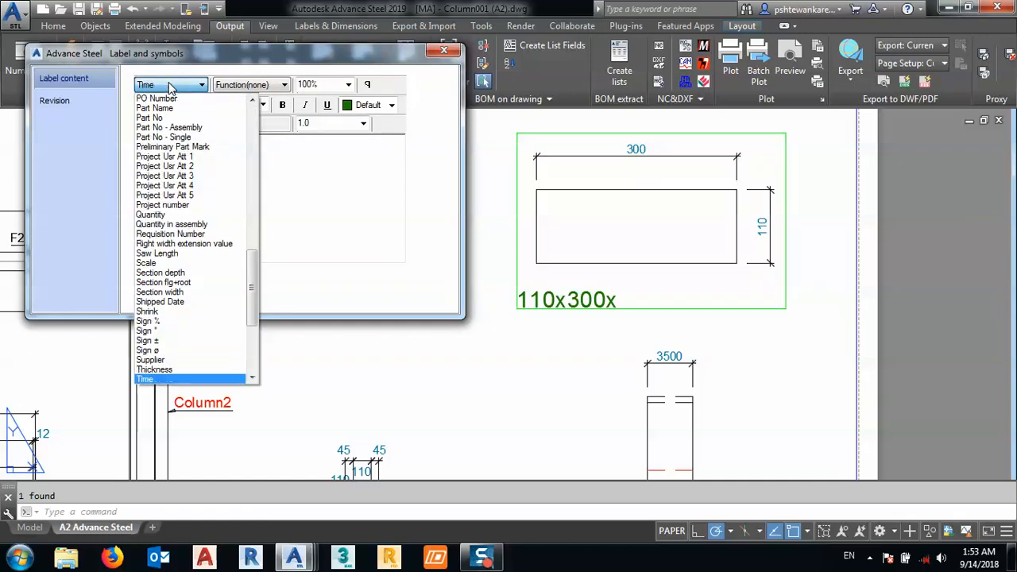
click(152, 370)
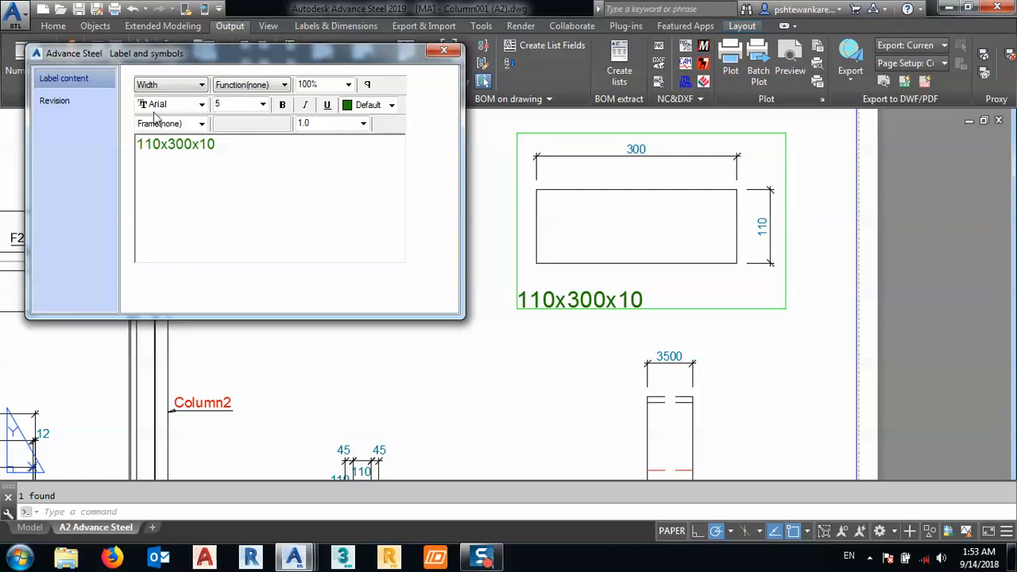
Insert the Part No - Single token before the plate dimensions and enclose the dimensions in parentheses.
click(155, 86)
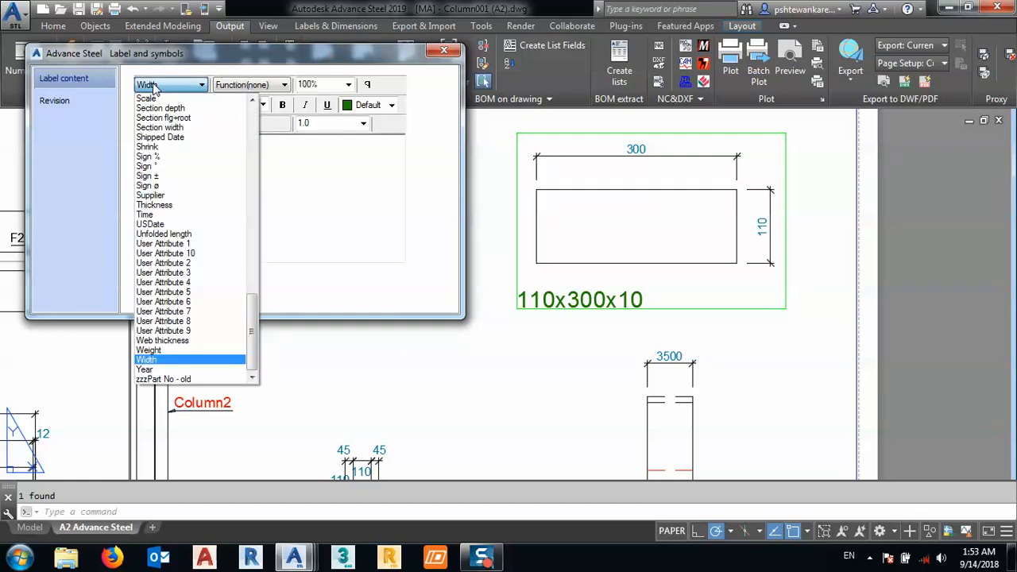
key(p)
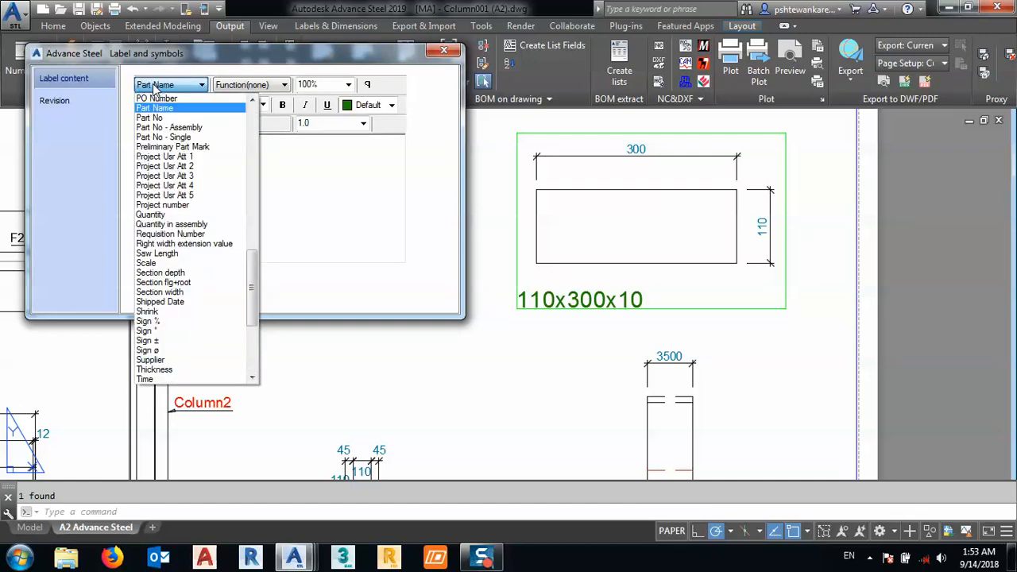
click(159, 137)
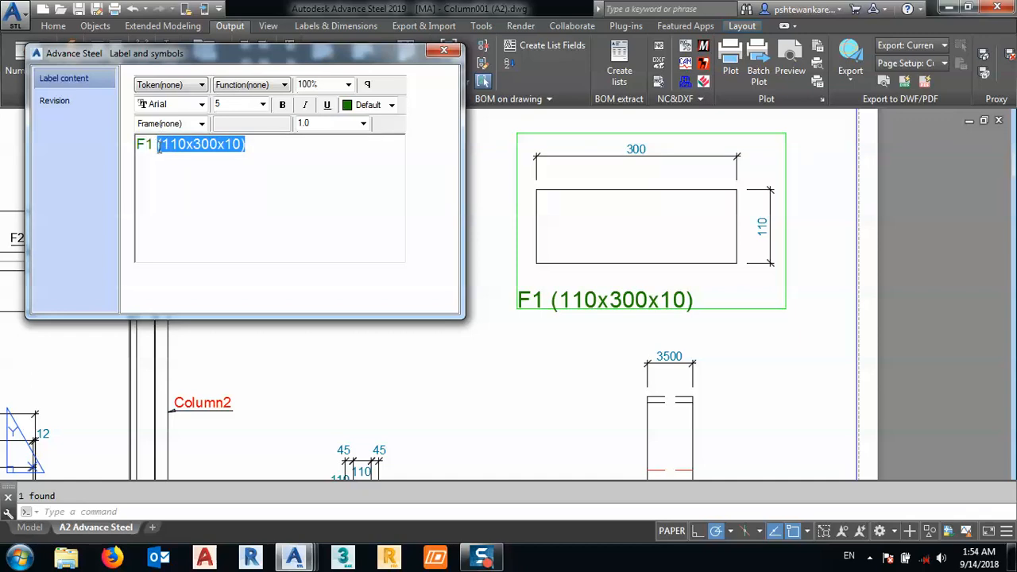
Colour the title's bracketed dimensions blue and its part number red, and finish editing the label.
click(362, 105)
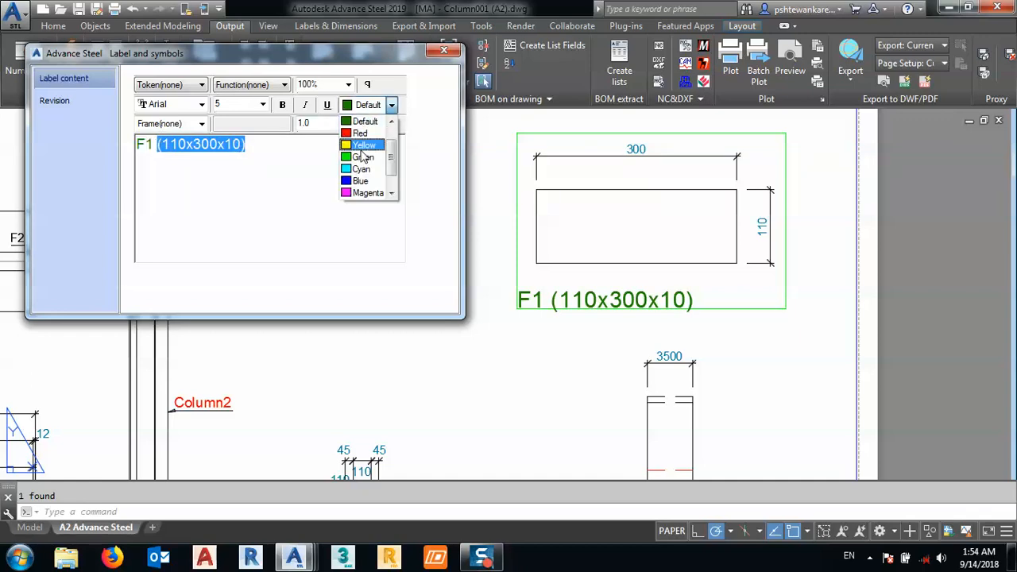
click(359, 181)
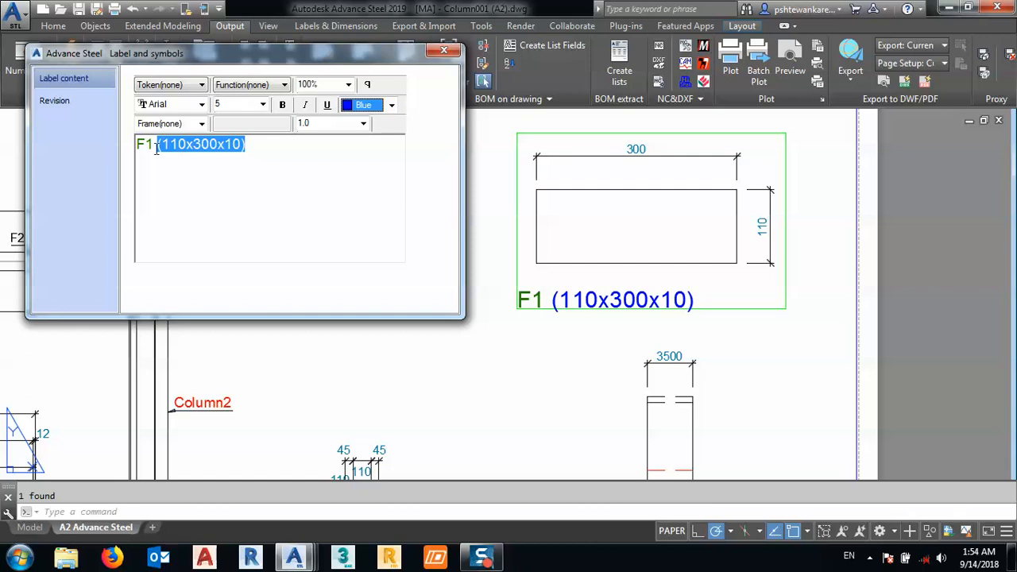
click(363, 106)
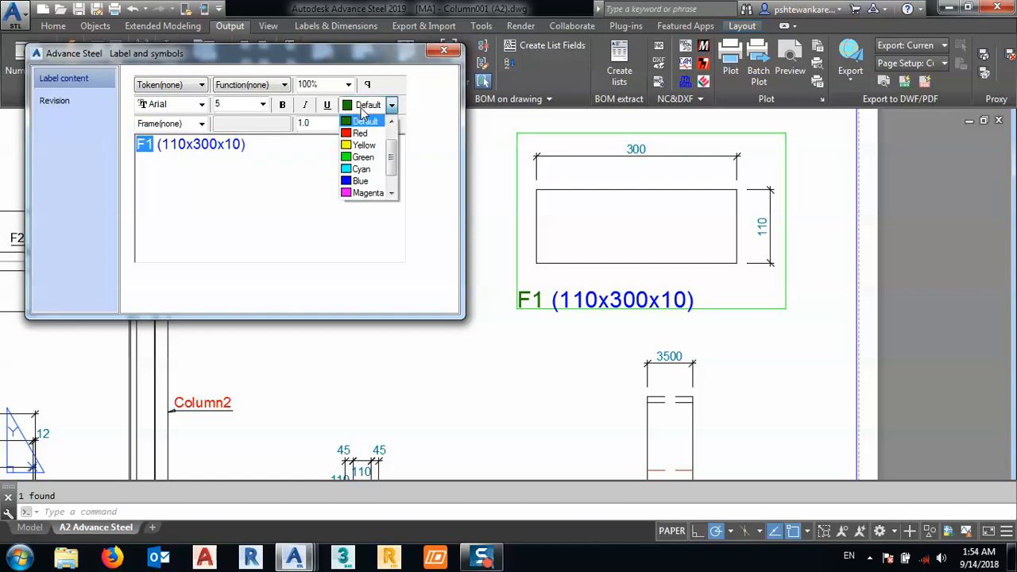
click(359, 133)
click(312, 209)
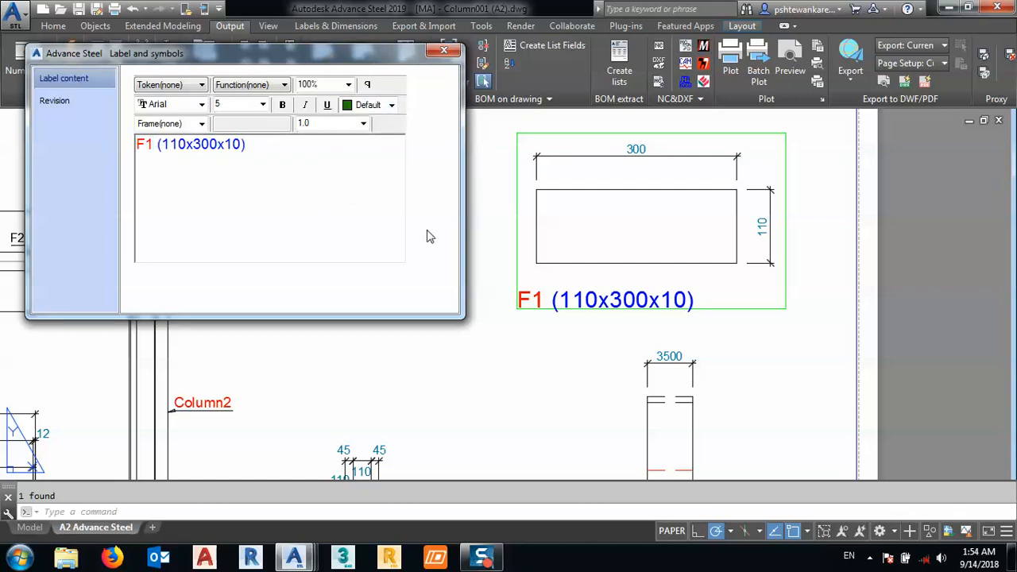
click(444, 51)
Examine the parts list on the Column001 sheet, including its marks, quantities, profiles, and area and weight totals.
scroll(561, 279, down, 5)
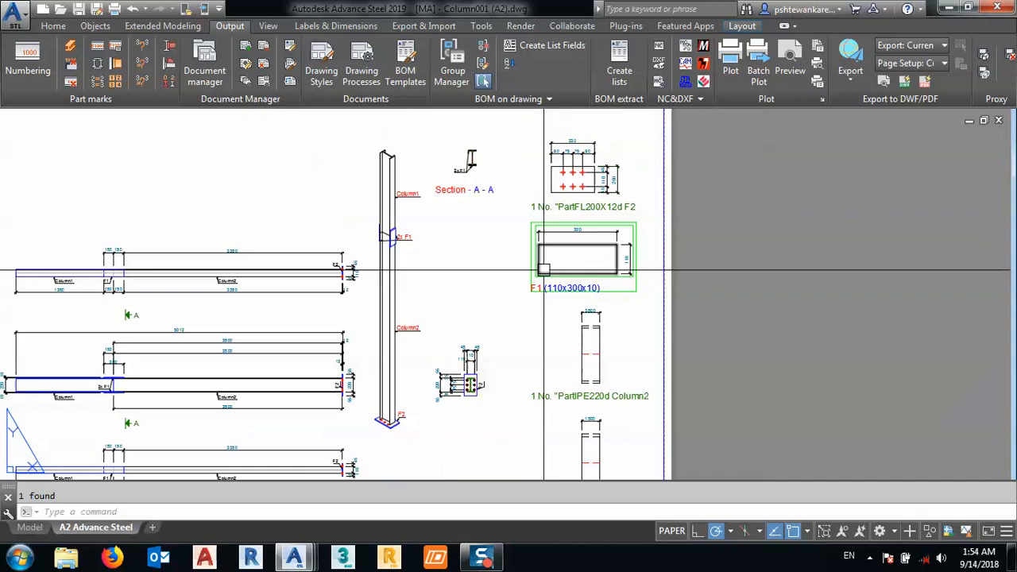
scroll(476, 246, down, 2)
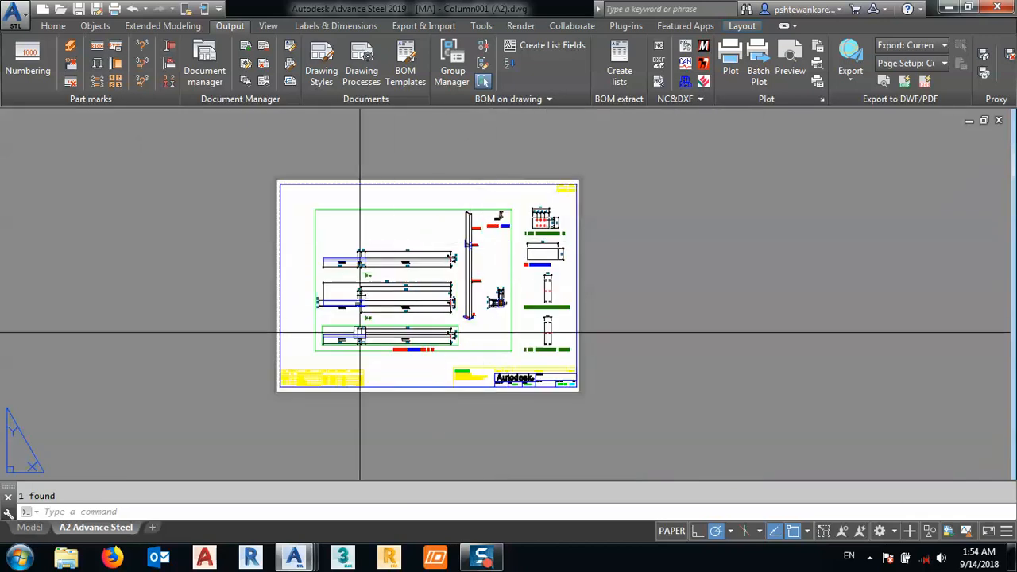
scroll(311, 388, up, 4)
scroll(311, 388, up, 5)
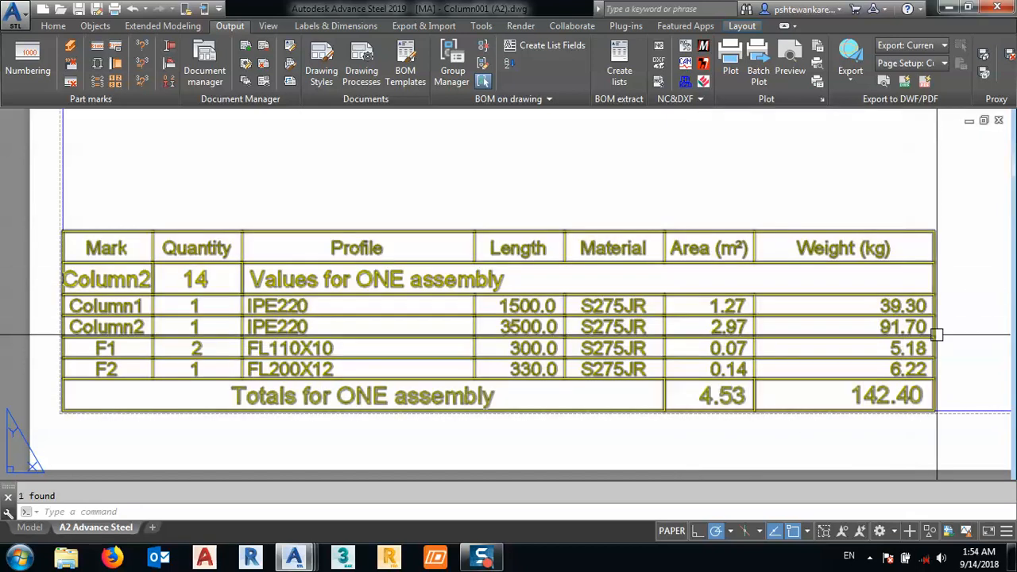
scroll(612, 338, down, 5)
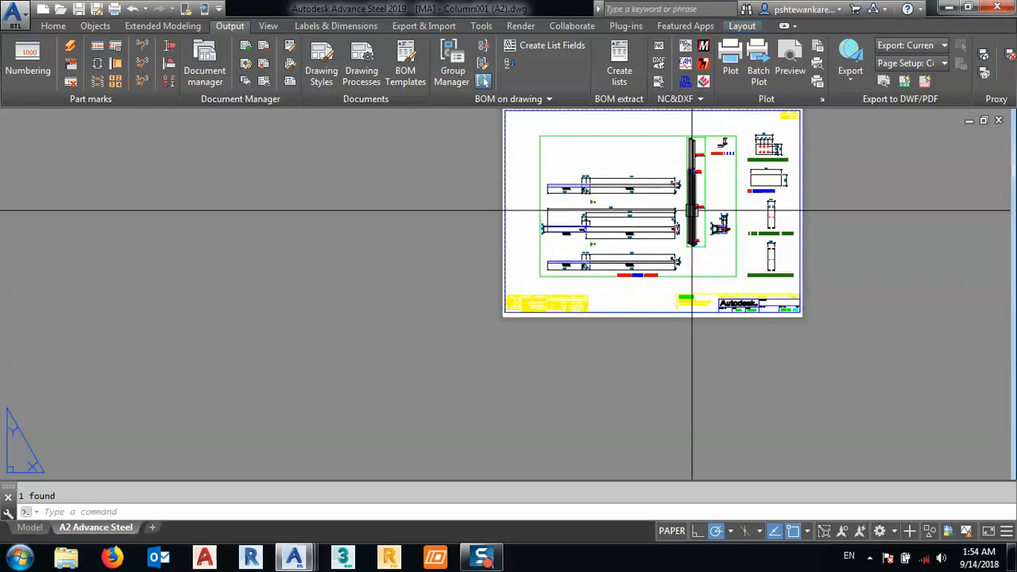
scroll(604, 298, up, 7)
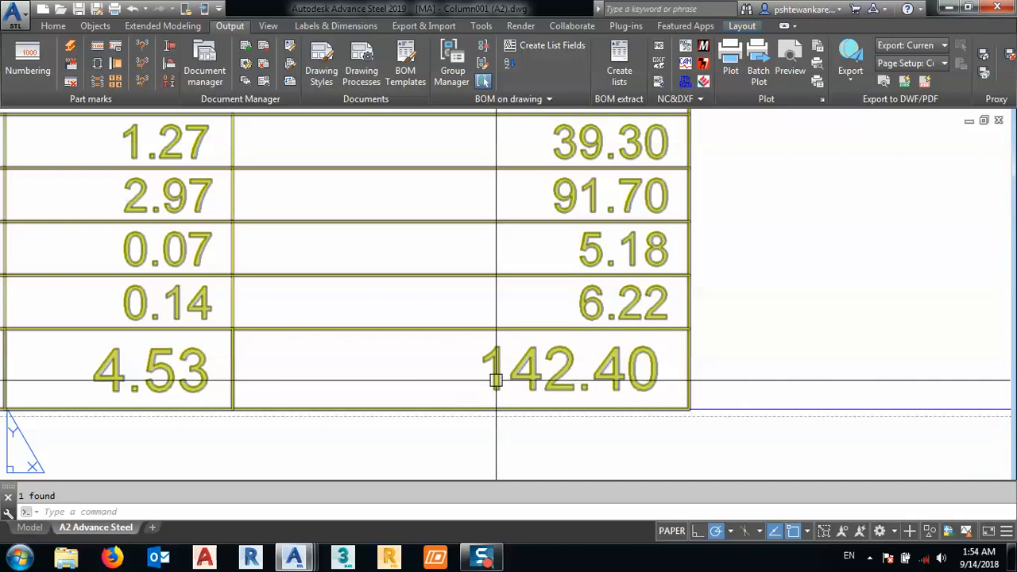
scroll(497, 380, down, 7)
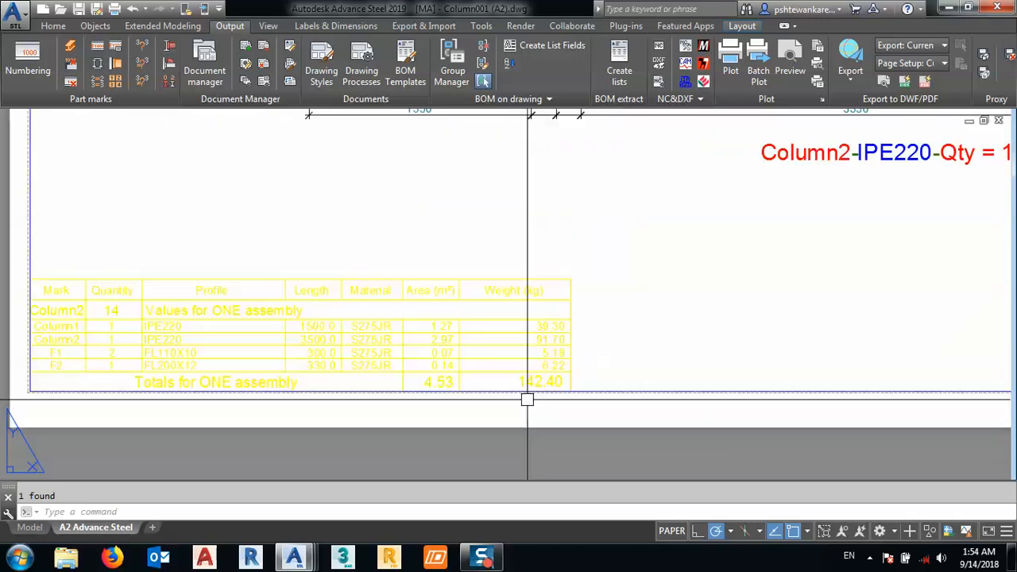
scroll(527, 382, down, 3)
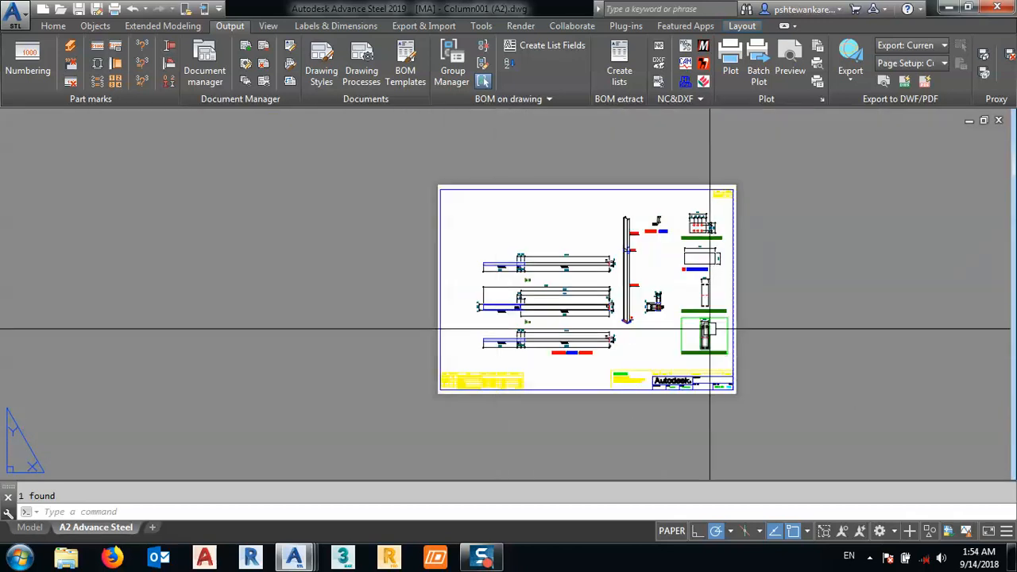
Turn off X and Y clipping for the Column2 part detail on the Column001 sheet.
scroll(675, 281, up, 5)
scroll(625, 332, down, 1)
scroll(604, 279, up, 5)
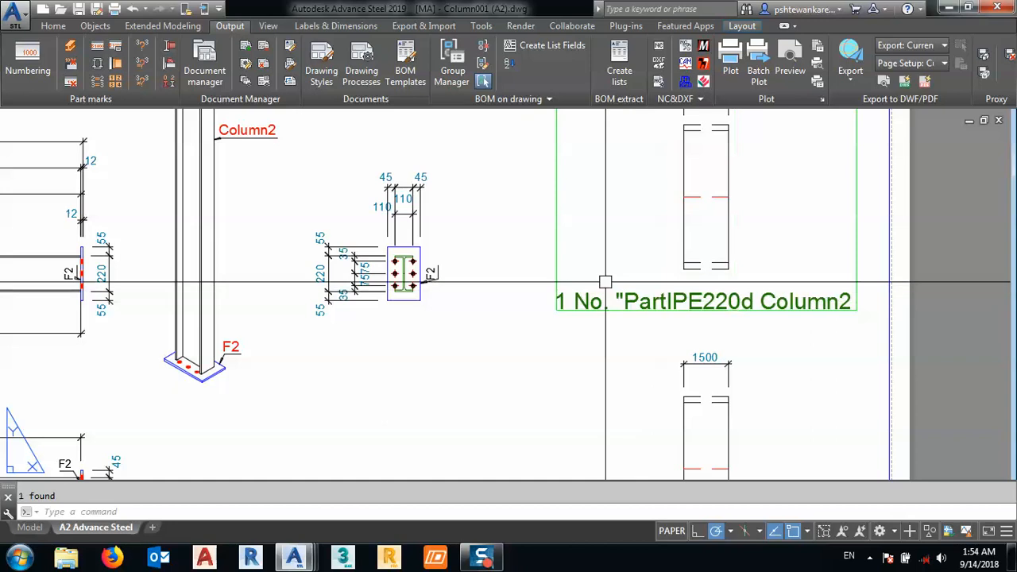
double_click(564, 252)
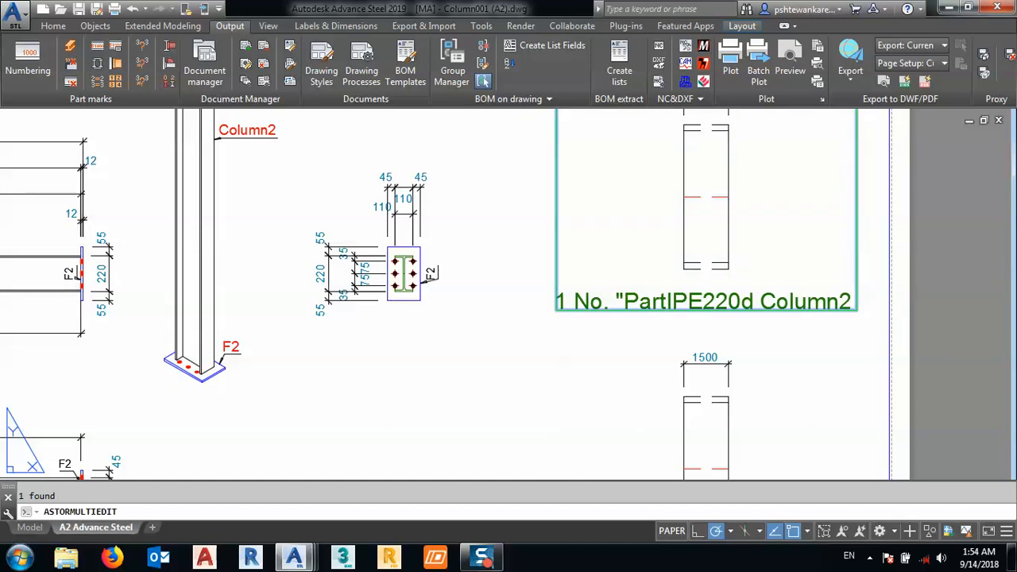
click(514, 123)
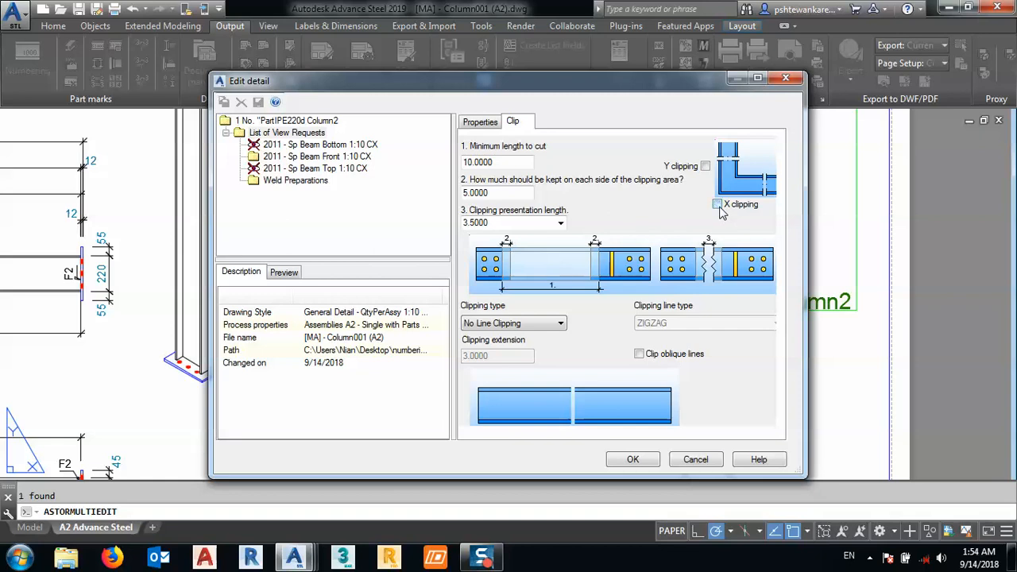
click(636, 460)
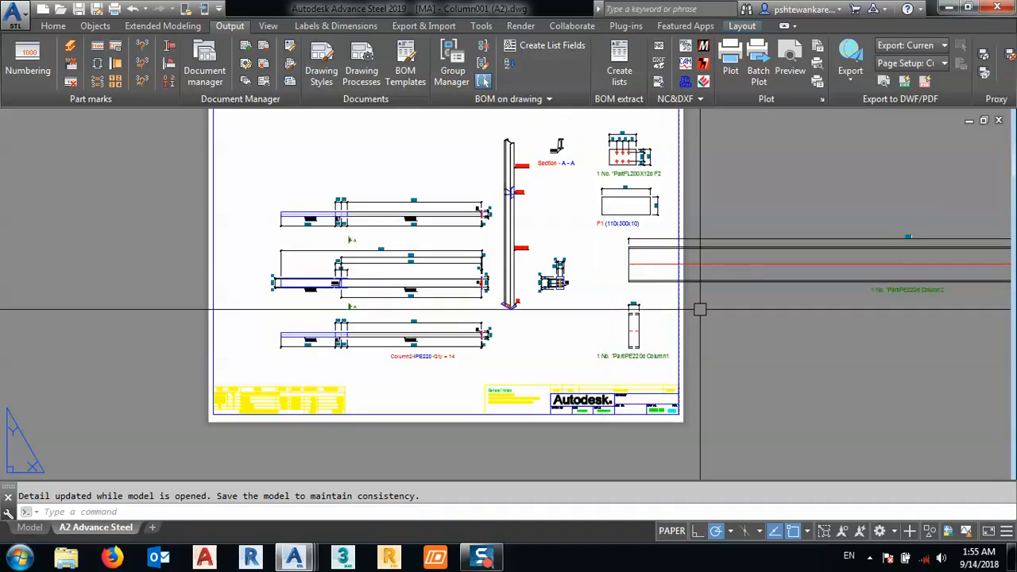
Turn off X and Y clipping for the Column1 part detail and apply the change.
scroll(699, 309, down, 3)
scroll(761, 279, up, 6)
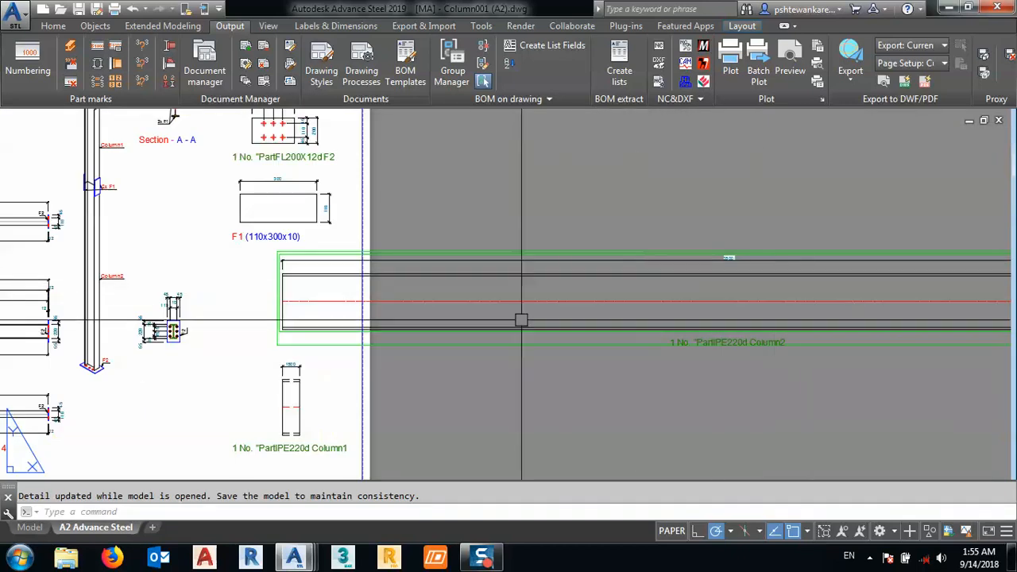
double_click(241, 357)
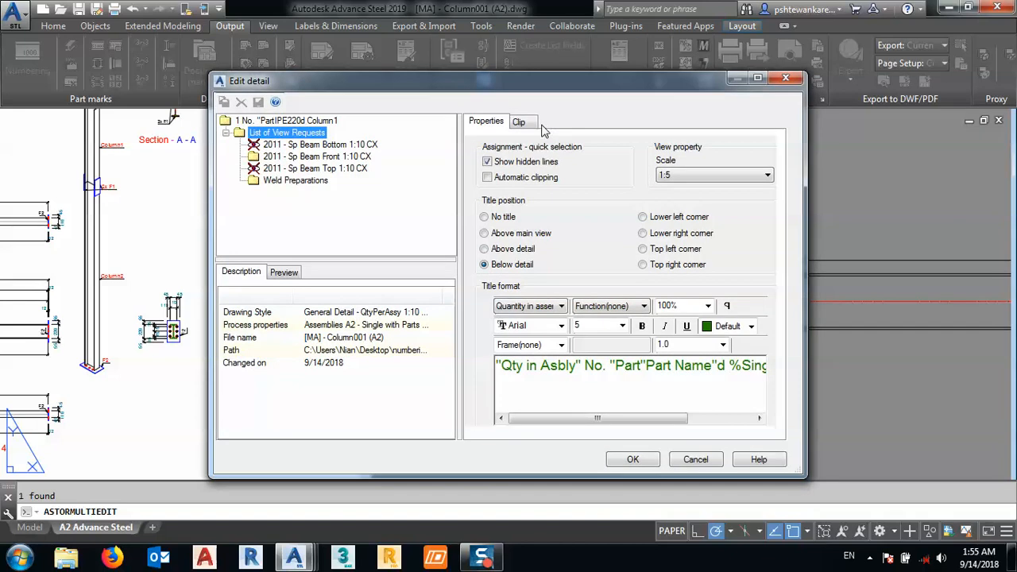
click(521, 123)
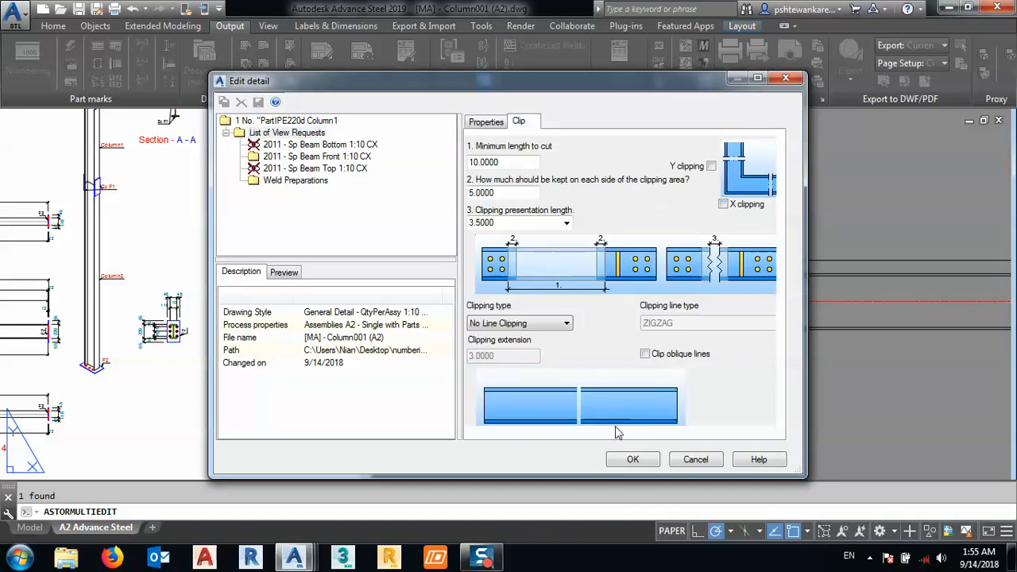
click(632, 460)
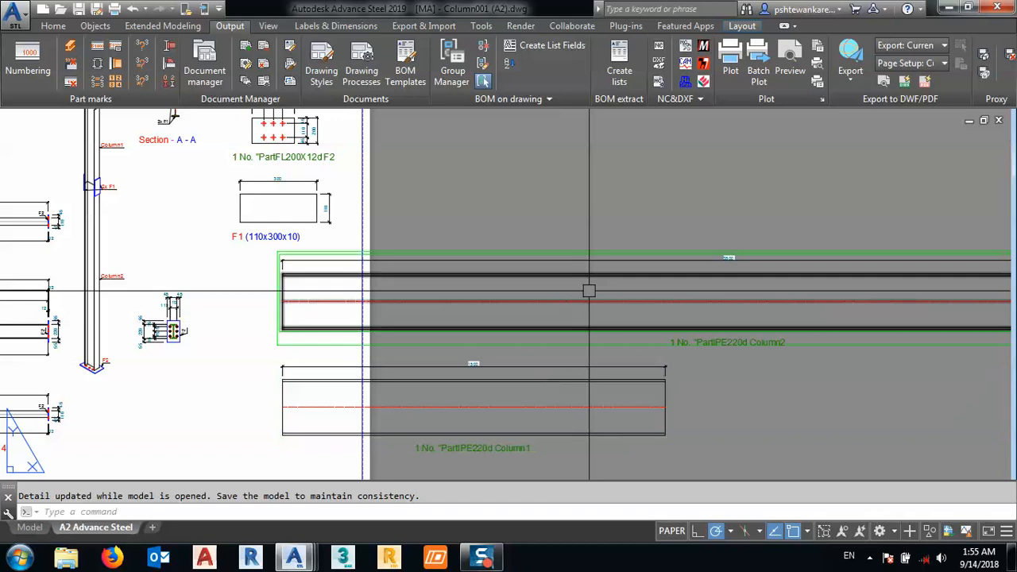
Close the Column001 (A2) assembly drawing, saving its changes.
scroll(589, 289, down, 5)
scroll(509, 292, up, 4)
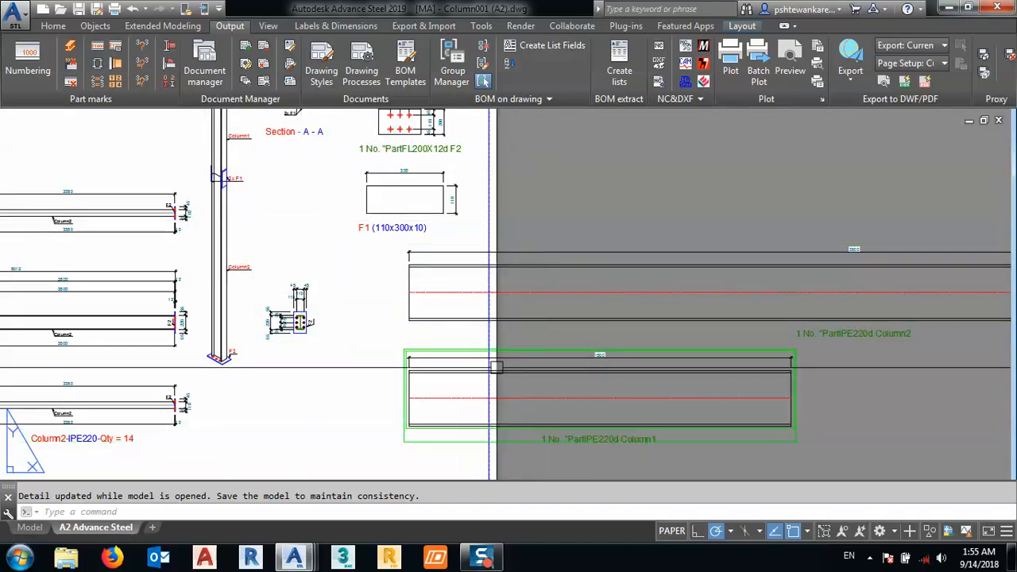
scroll(226, 274, up, 2)
scroll(241, 223, down, 4)
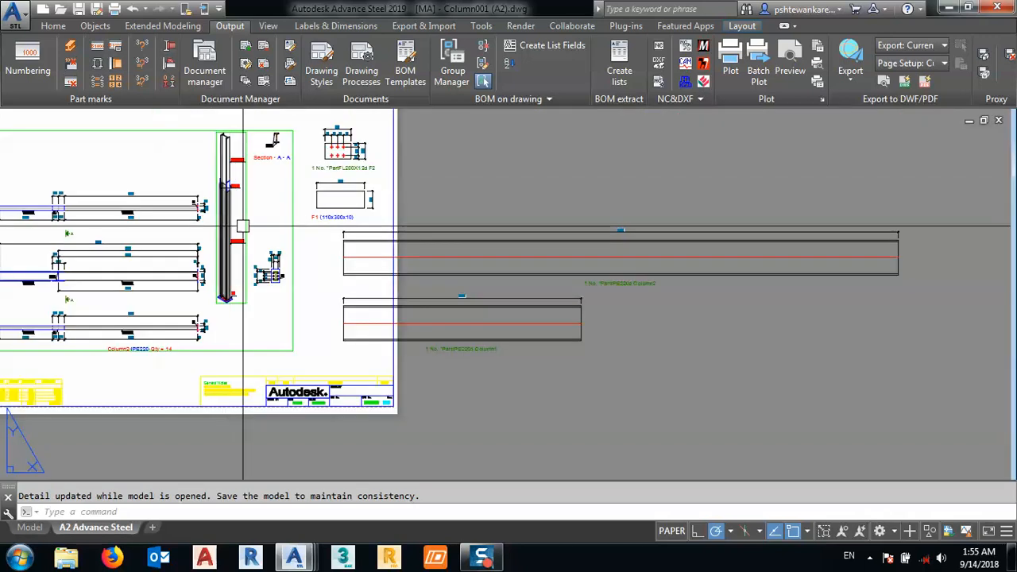
click(999, 120)
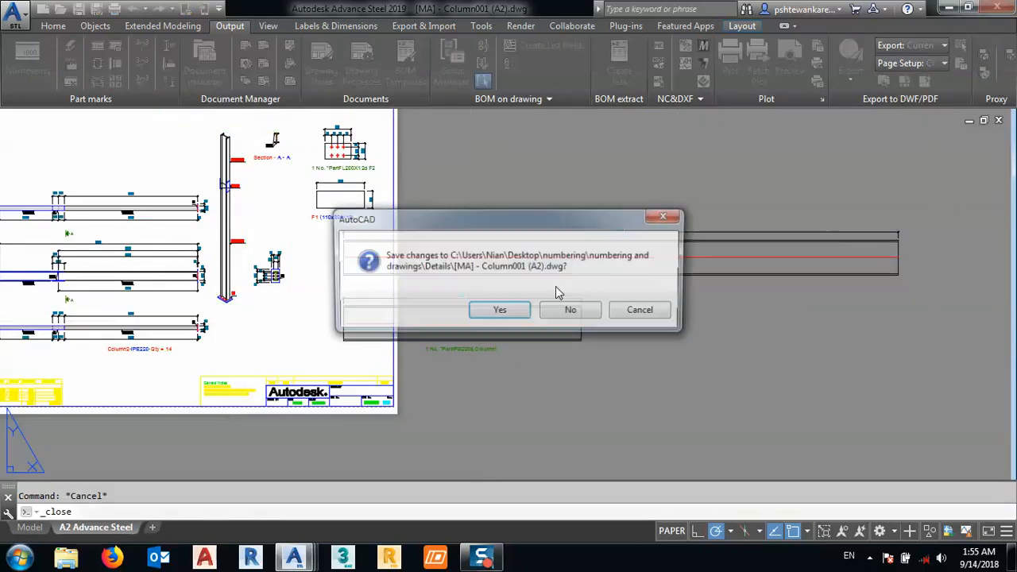
click(500, 311)
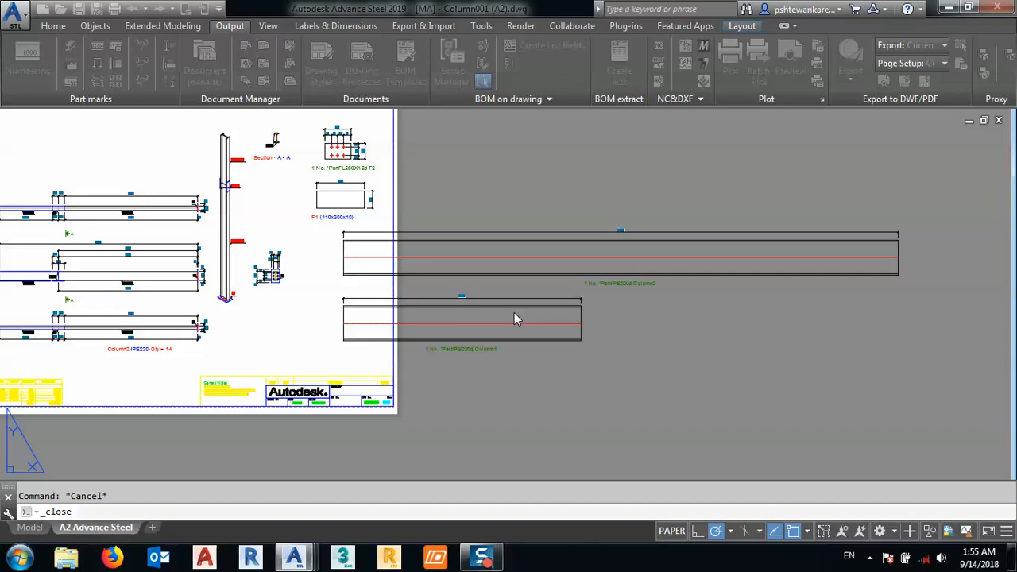
Turn off the hidden lines and system lines for all beams in the isometric truss view of the TR002 drawing.
scroll(520, 273, down, 4)
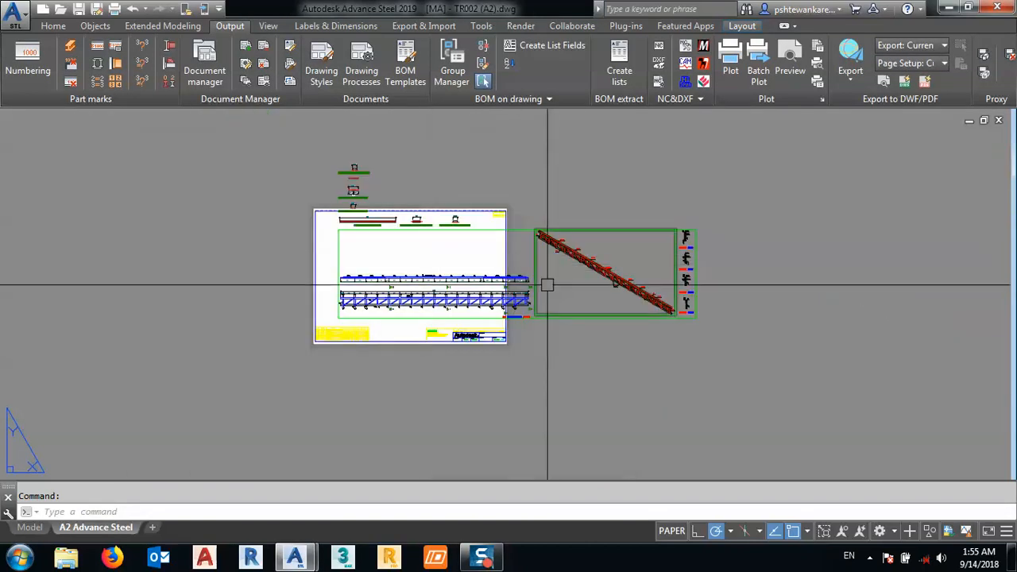
scroll(548, 284, up, 10)
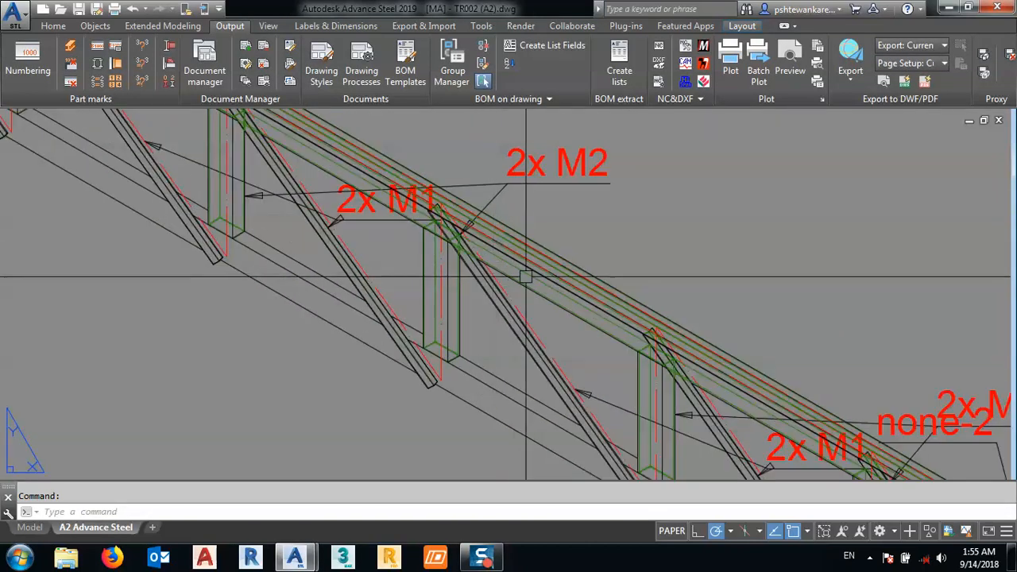
scroll(525, 276, down, 5)
scroll(519, 269, up, 4)
scroll(508, 278, down, 2)
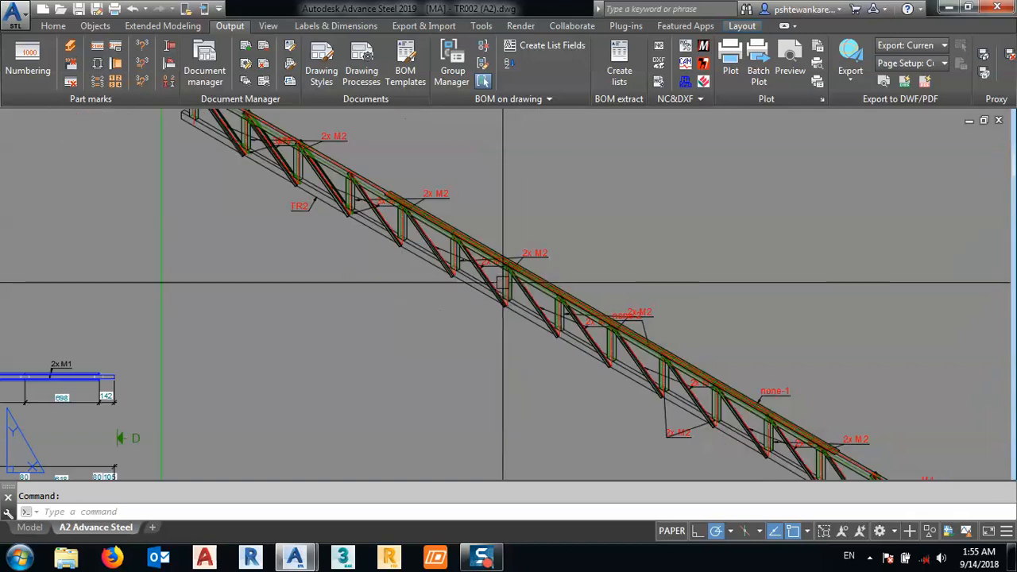
scroll(503, 282, down, 5)
click(397, 201)
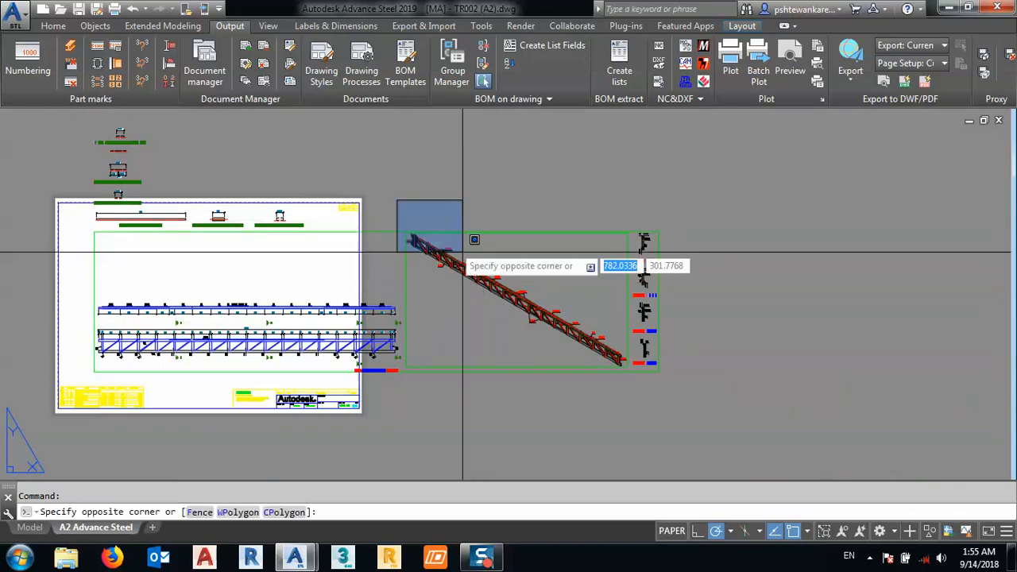
click(615, 368)
right_click(599, 388)
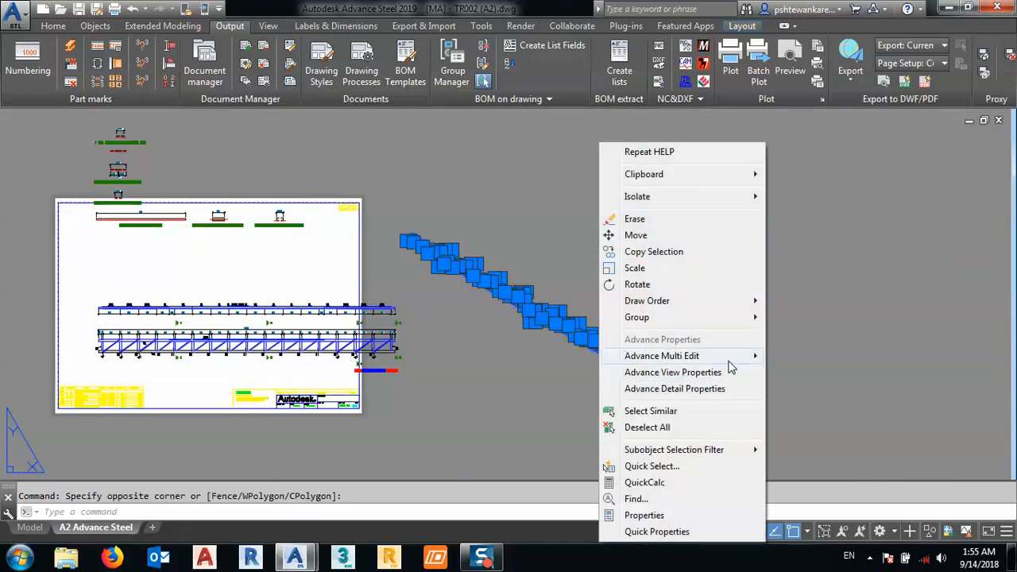
mouse_move(729, 362)
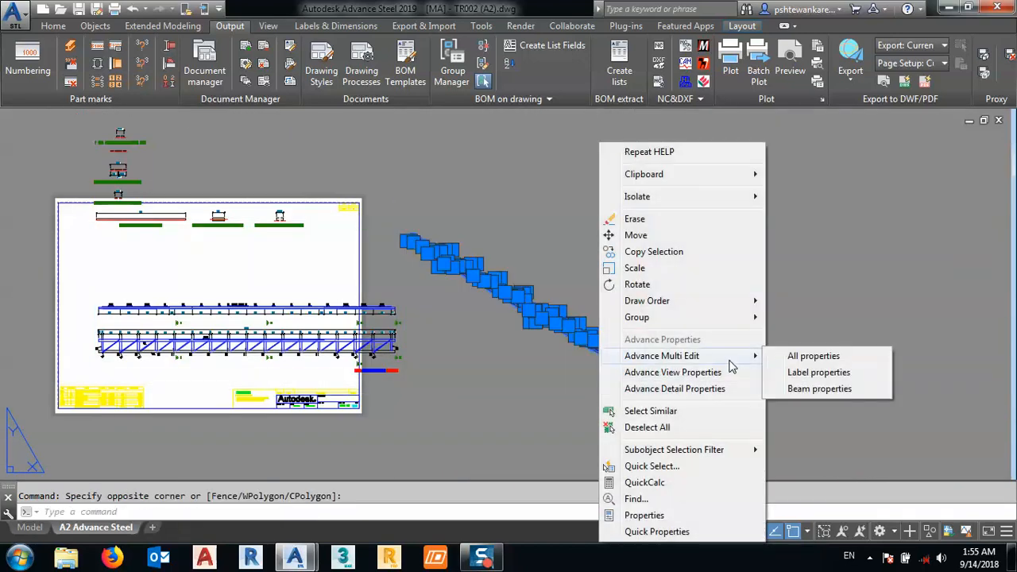
click(819, 388)
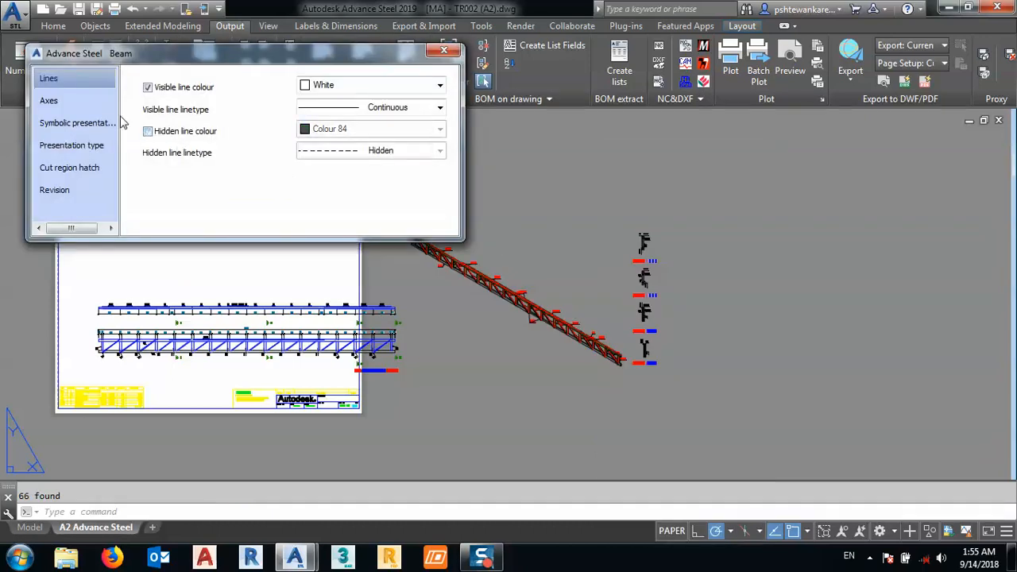
click(71, 104)
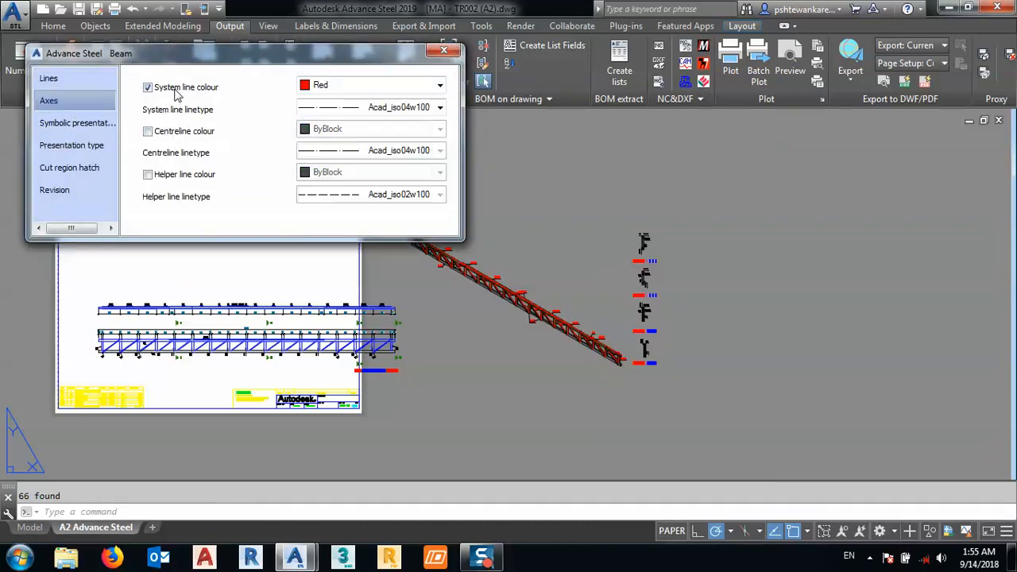
click(443, 50)
Move the 3x M1 label in the isometric truss view to the clear space below the lower chord.
scroll(508, 243, up, 6)
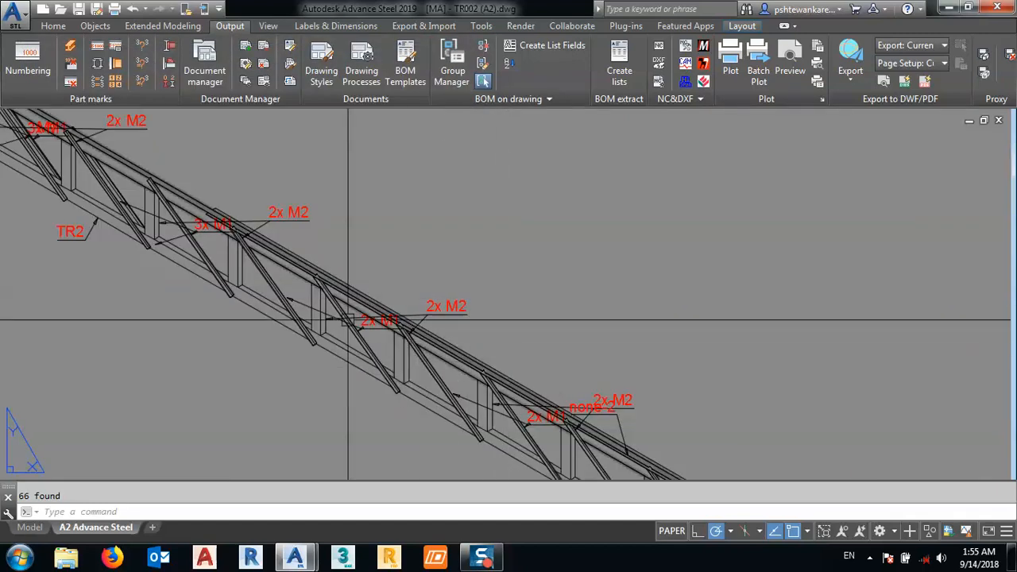
scroll(465, 227, up, 3)
scroll(602, 238, down, 4)
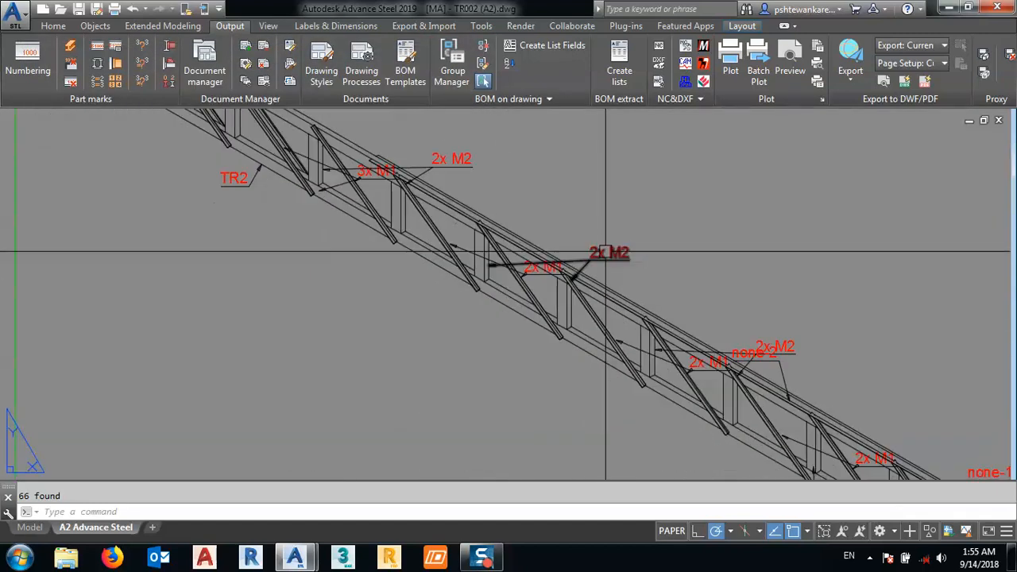
scroll(429, 155, up, 5)
scroll(636, 226, down, 2)
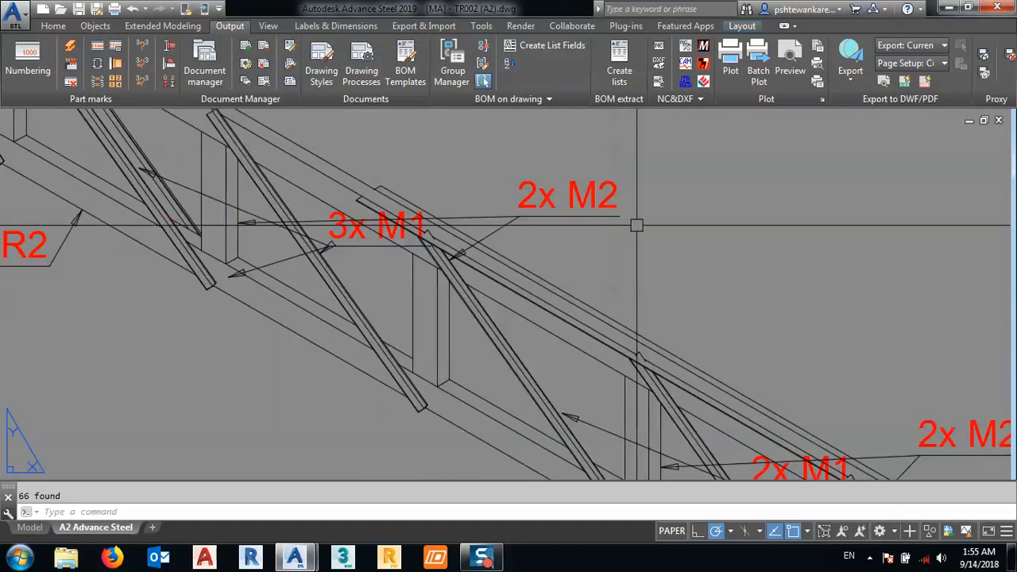
scroll(637, 226, down, 2)
scroll(473, 229, up, 4)
click(469, 233)
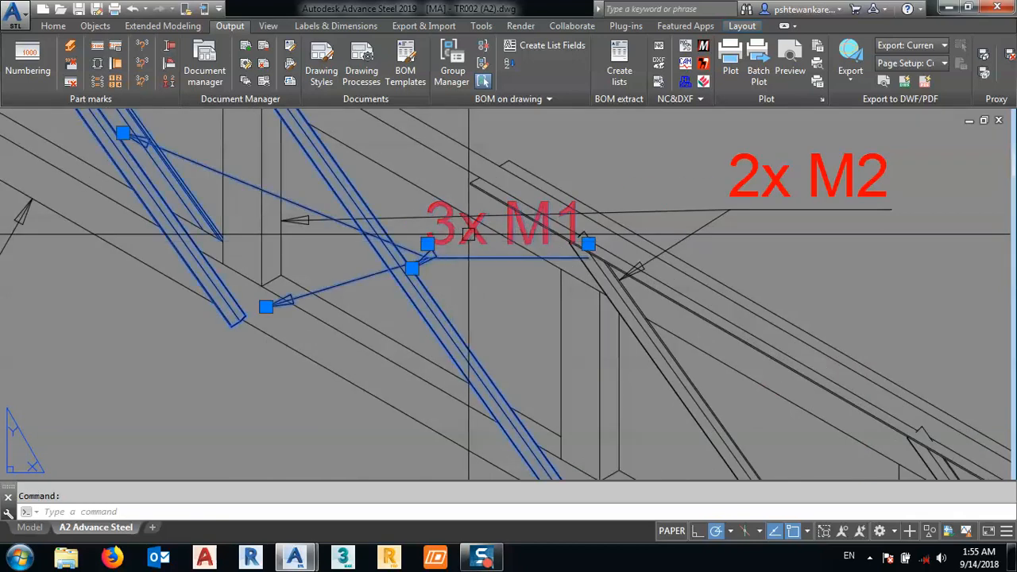
click(427, 243)
scroll(421, 251, down, 5)
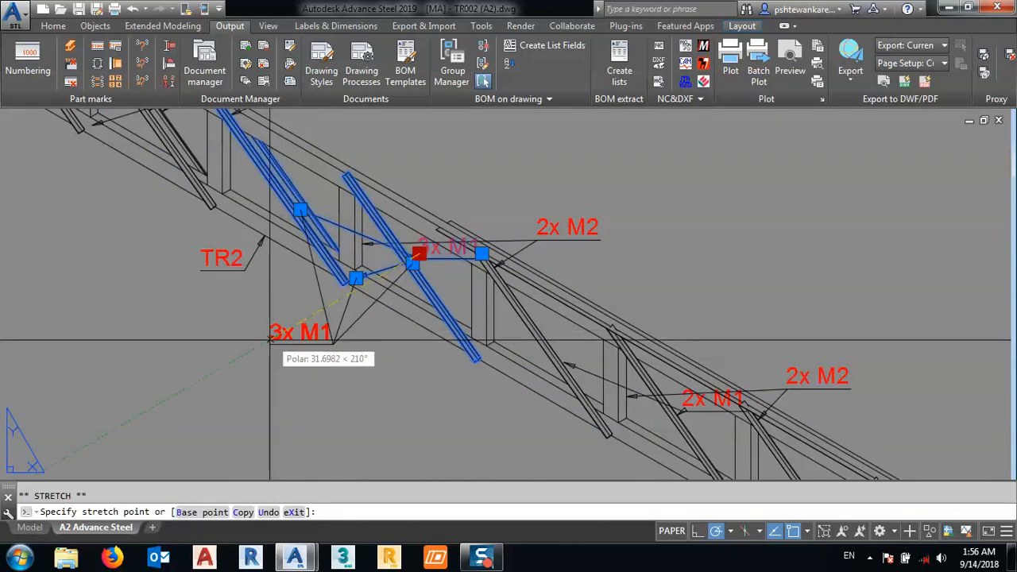
click(232, 360)
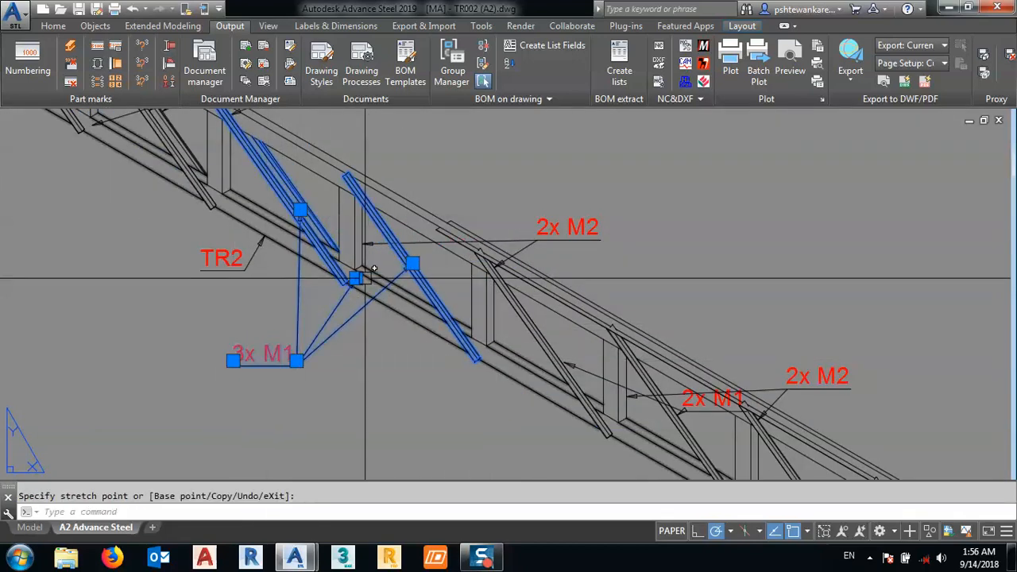
key(Escape)
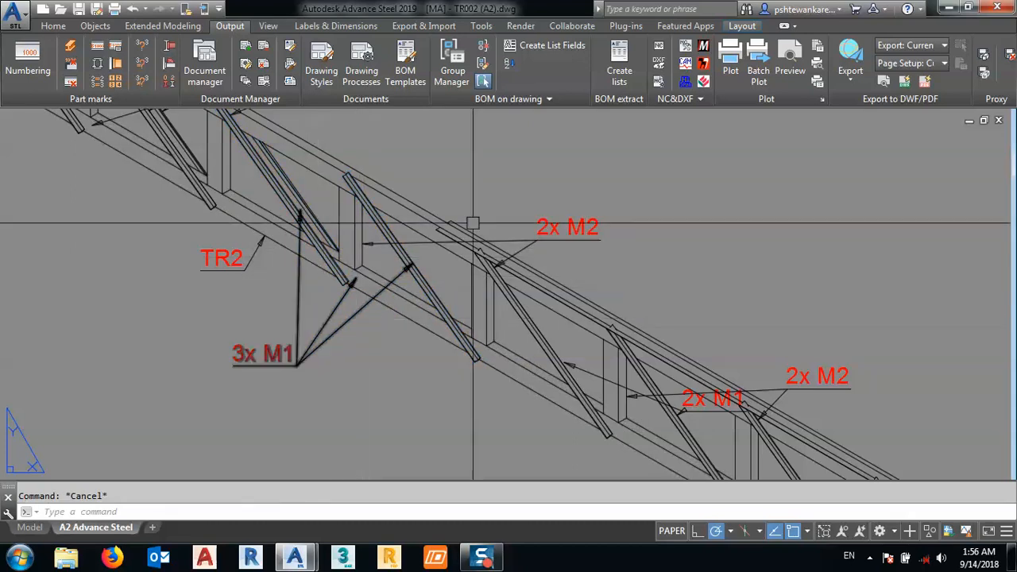
Examine the TR002 parts list's quantities, profiles, lengths and weights, plus the M1, M2 and M4 part details on the sheet.
scroll(469, 220, down, 8)
scroll(526, 208, down, 2)
scroll(168, 325, up, 8)
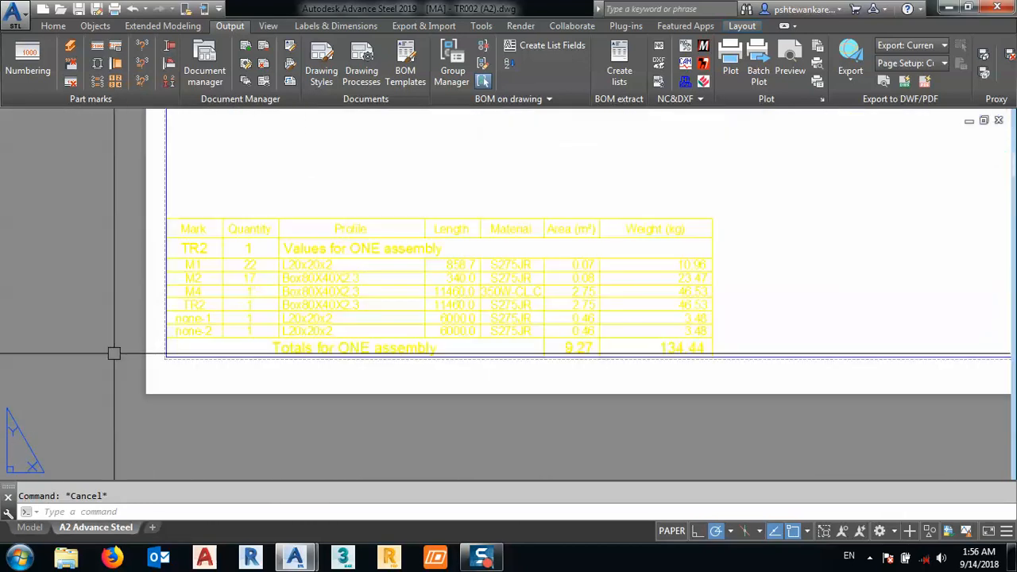
scroll(199, 270, up, 5)
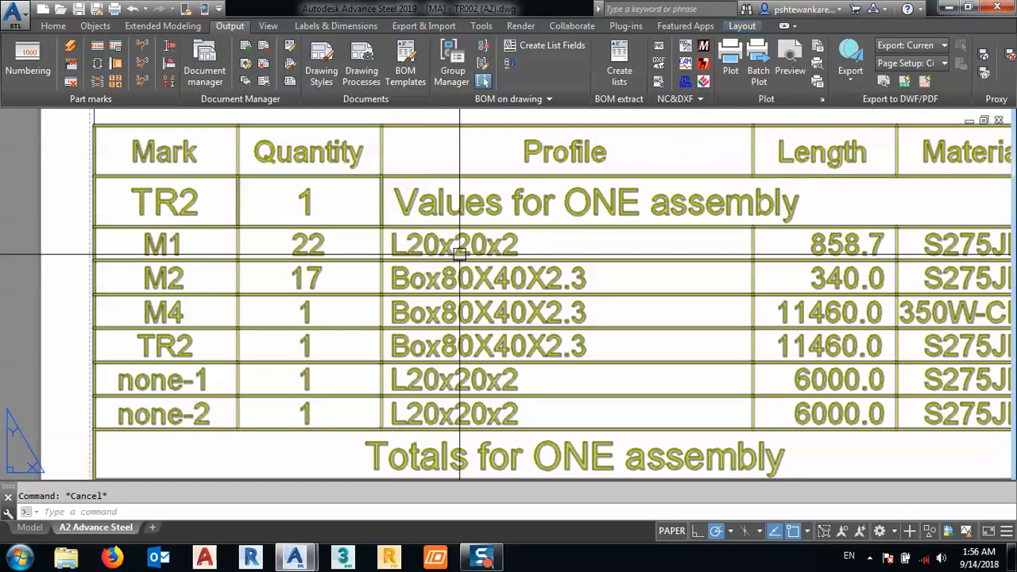
scroll(504, 255, down, 2)
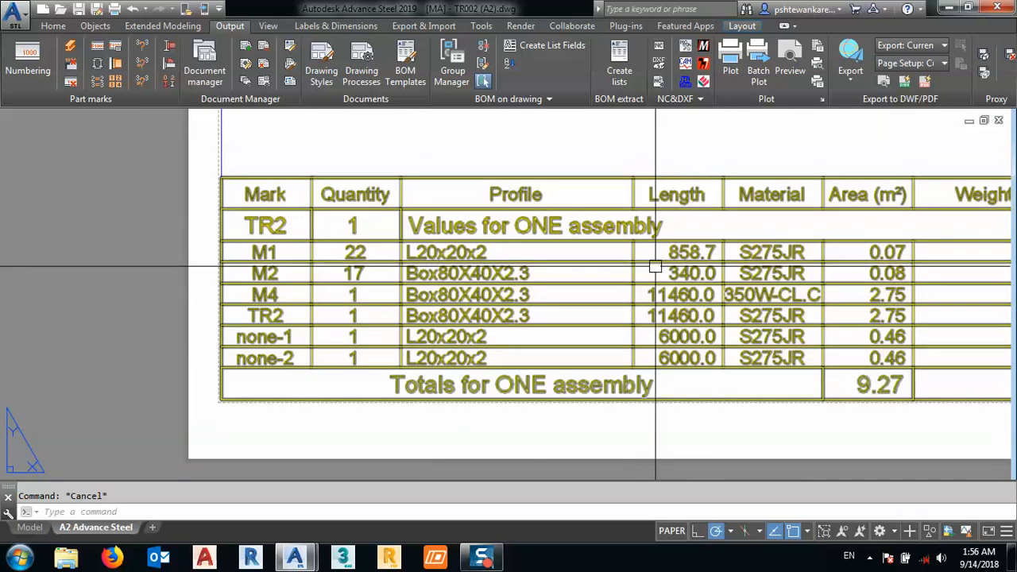
scroll(695, 253, up, 2)
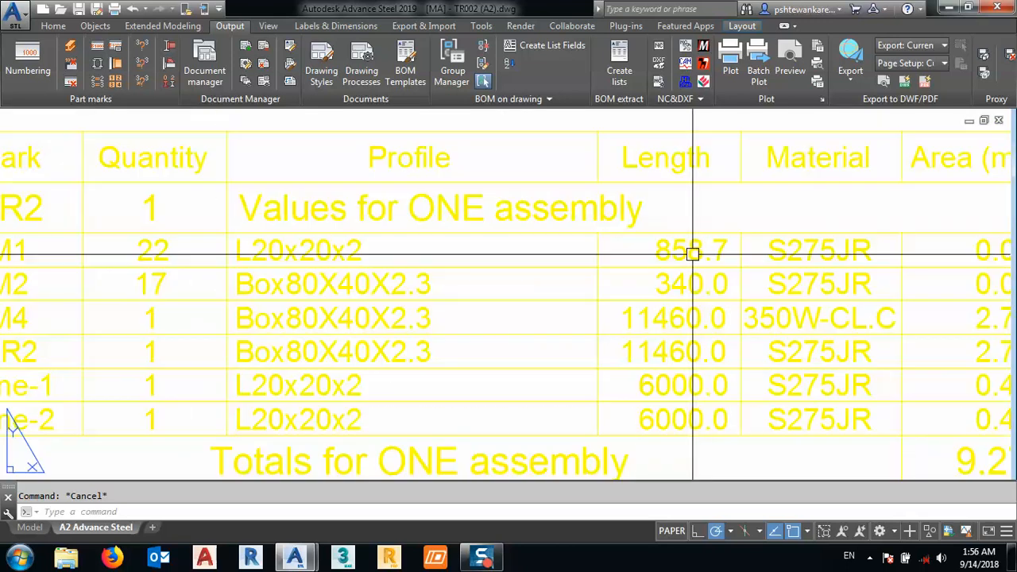
scroll(595, 254, down, 4)
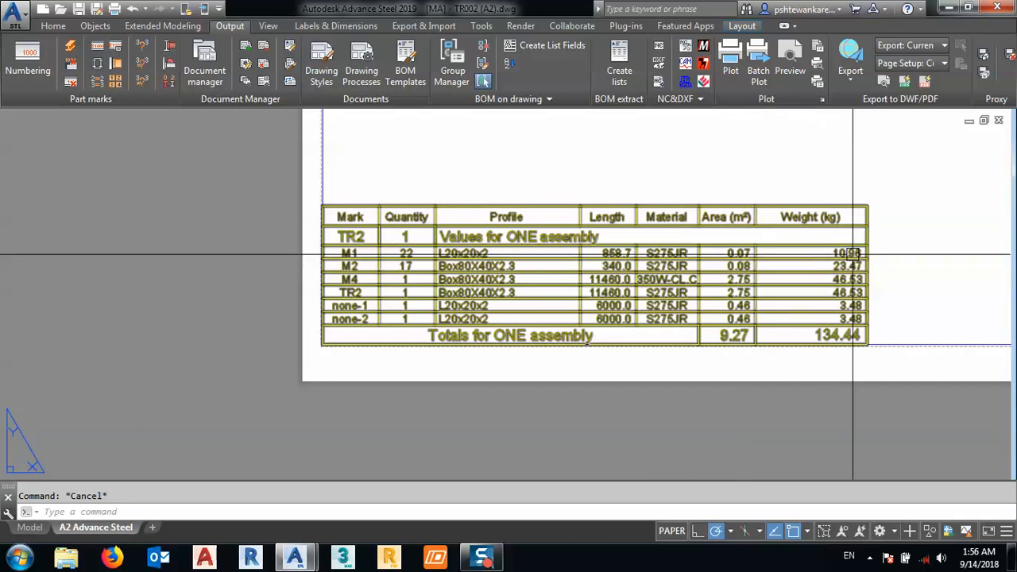
scroll(387, 295, down, 5)
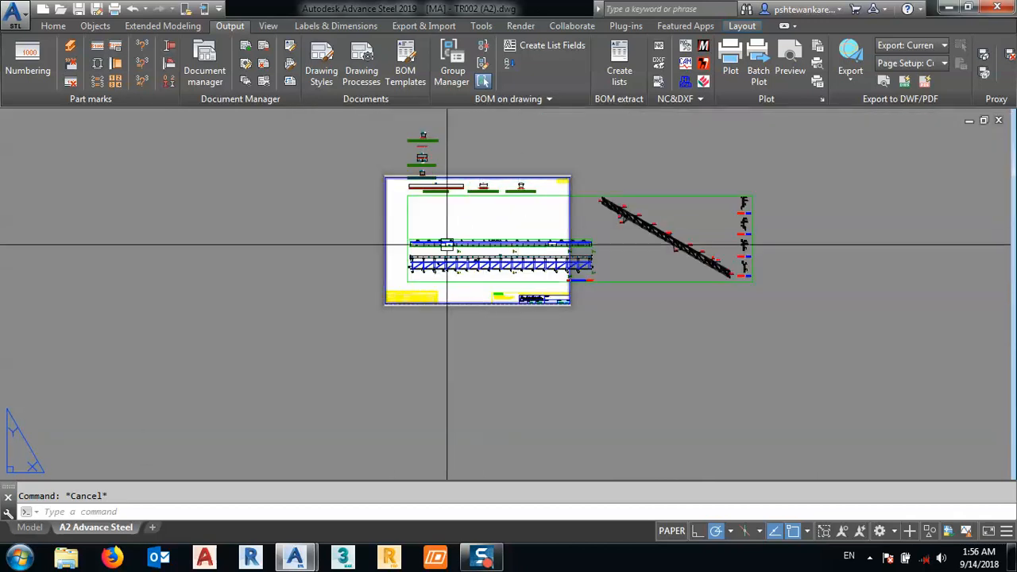
scroll(473, 212, up, 10)
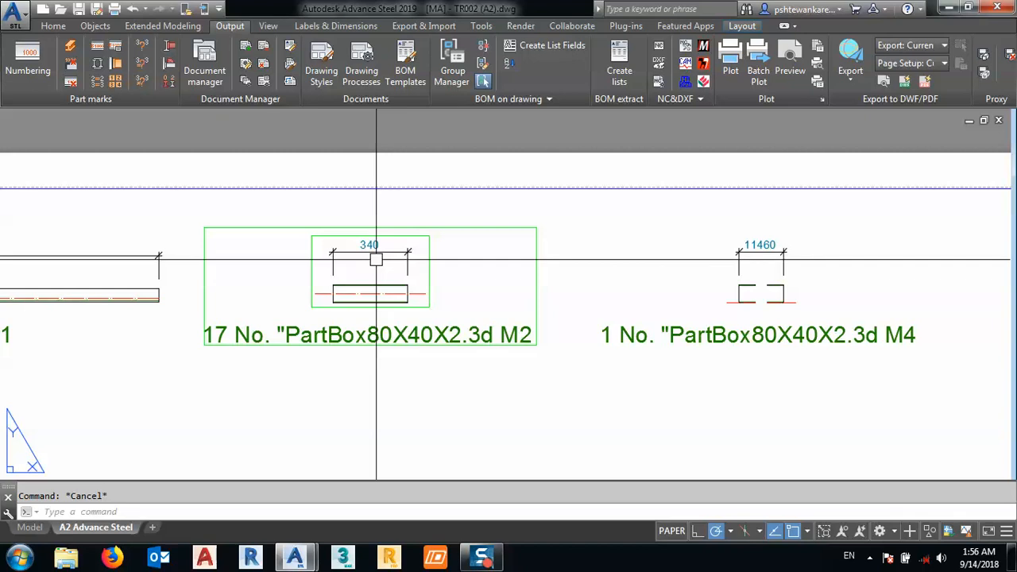
scroll(433, 307, down, 3)
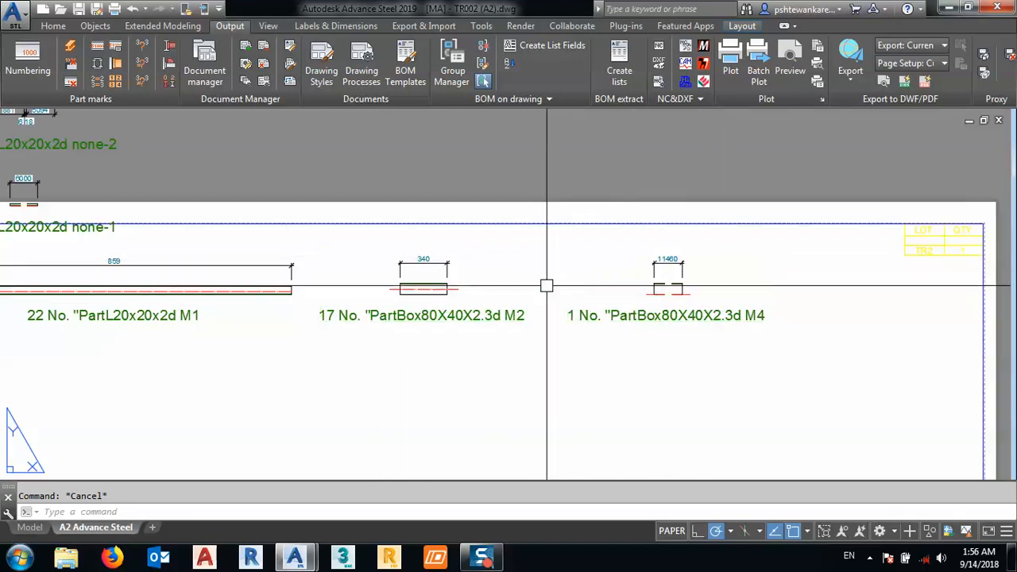
Turn off X clipping for the PartL20x20x2 none-2 detail above the TR002 sheet.
scroll(592, 249, down, 4)
scroll(429, 257, up, 6)
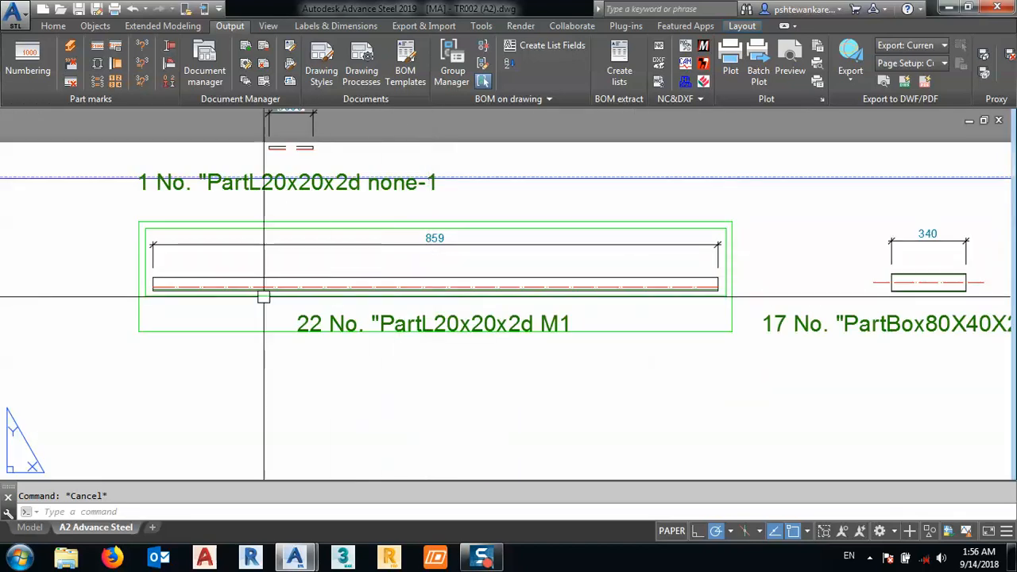
scroll(214, 232, down, 4)
scroll(296, 267, down, 4)
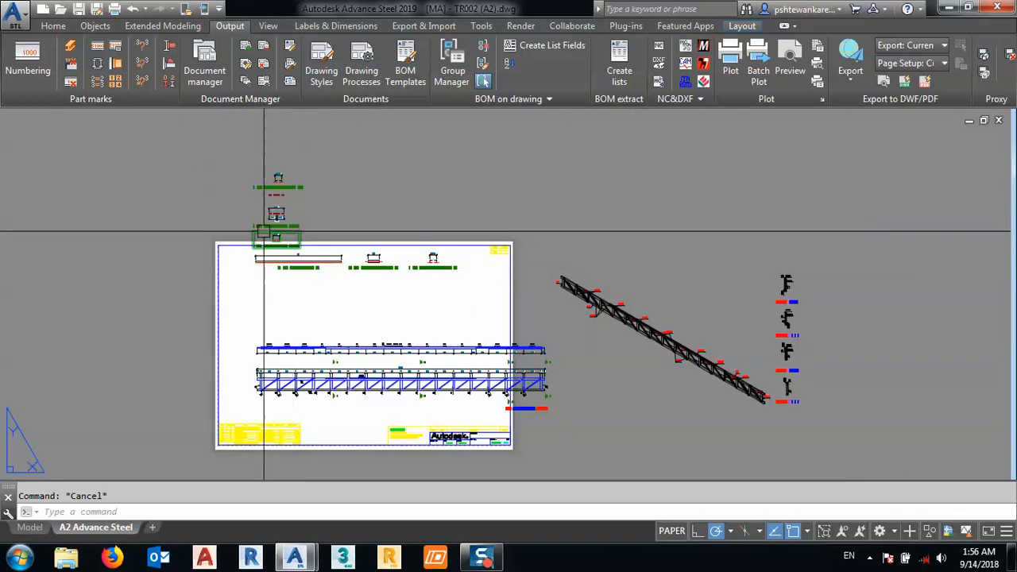
scroll(291, 190, up, 10)
scroll(290, 227, down, 5)
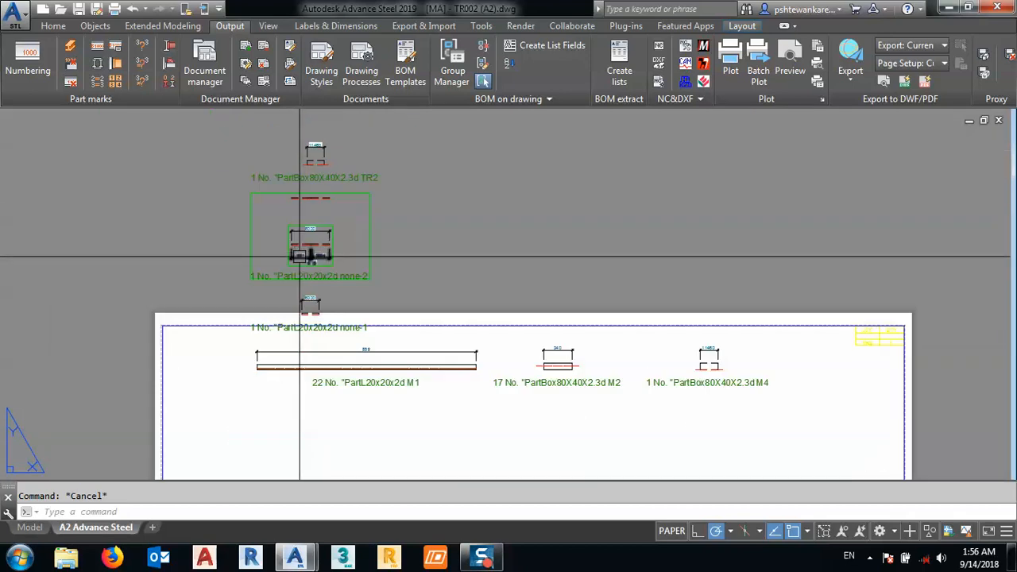
scroll(266, 265, up, 3)
scroll(218, 283, down, 1)
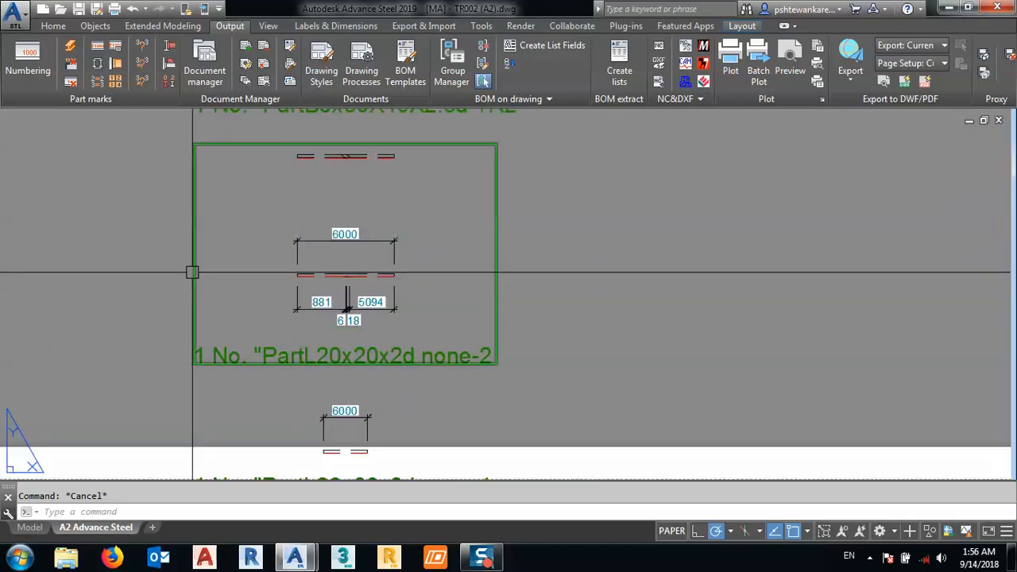
double_click(195, 270)
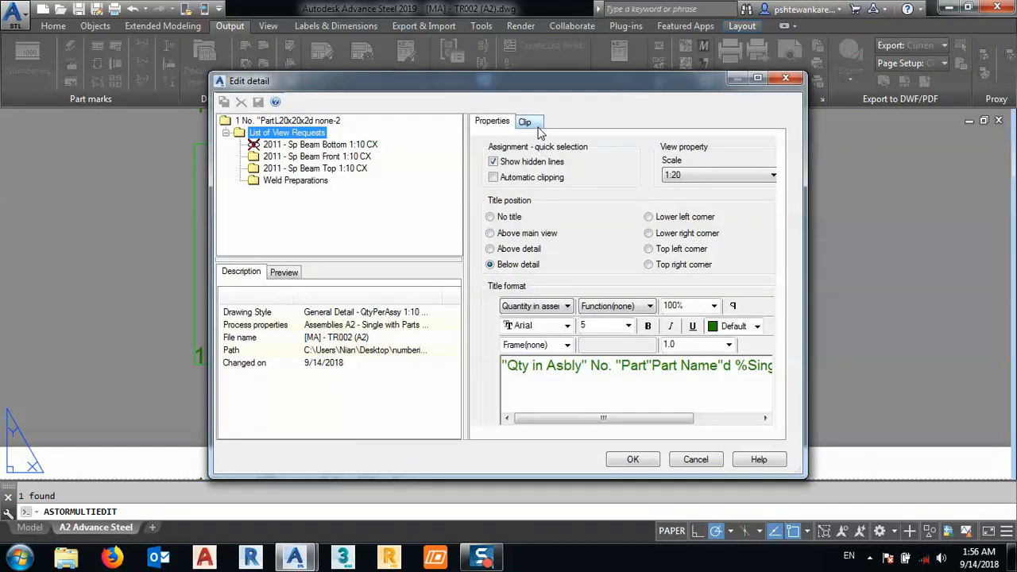
click(526, 122)
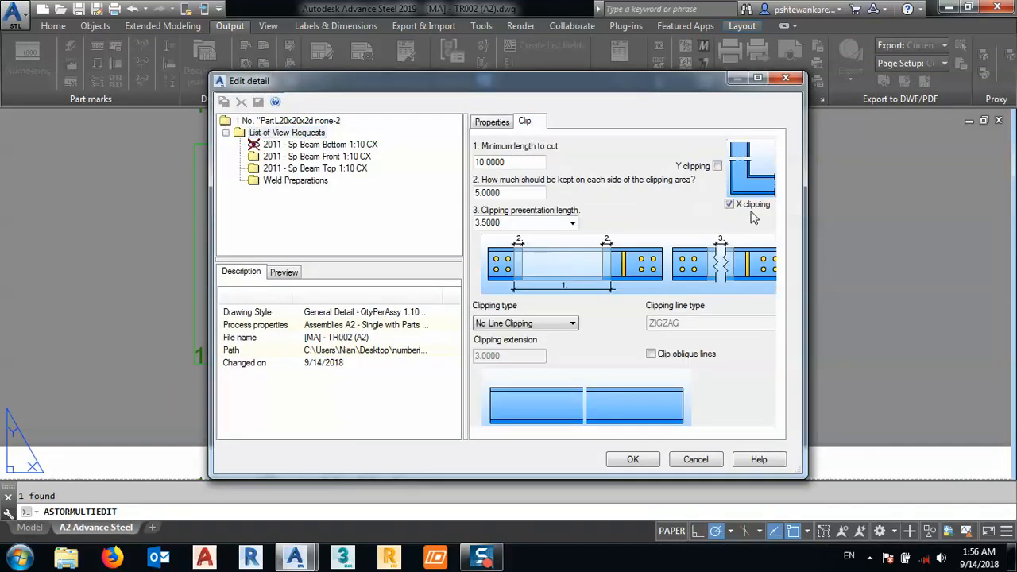
click(633, 460)
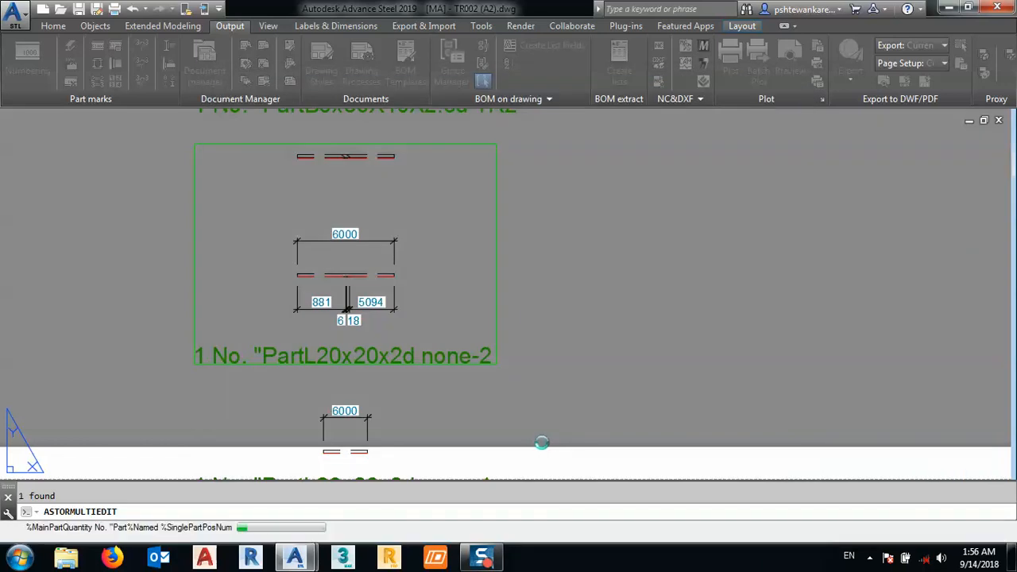
Turn off X clipping for the PartBox80X40X2.3 TR2 detail above the sheet.
scroll(475, 299, down, 4)
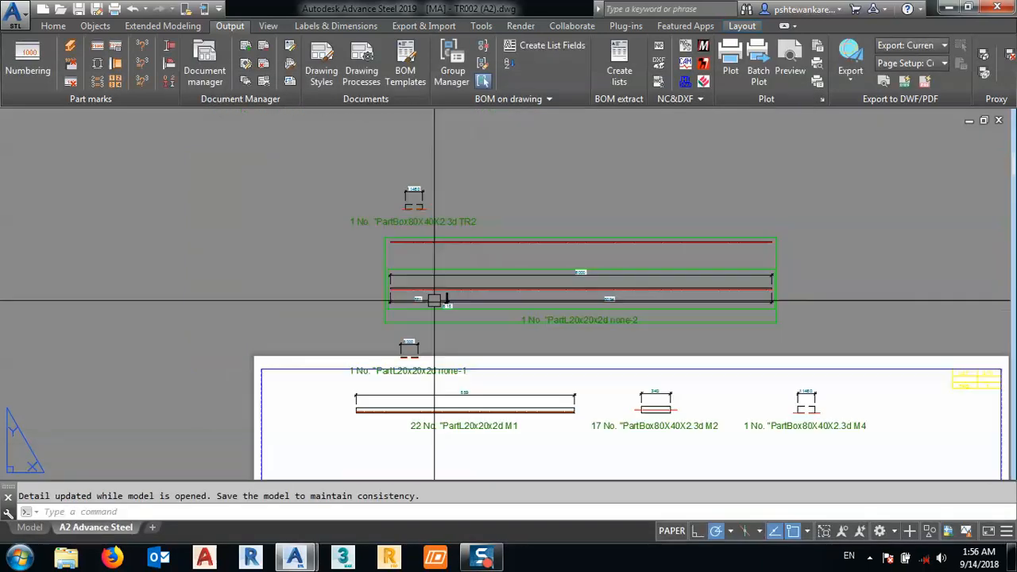
scroll(397, 243, up, 6)
double_click(362, 235)
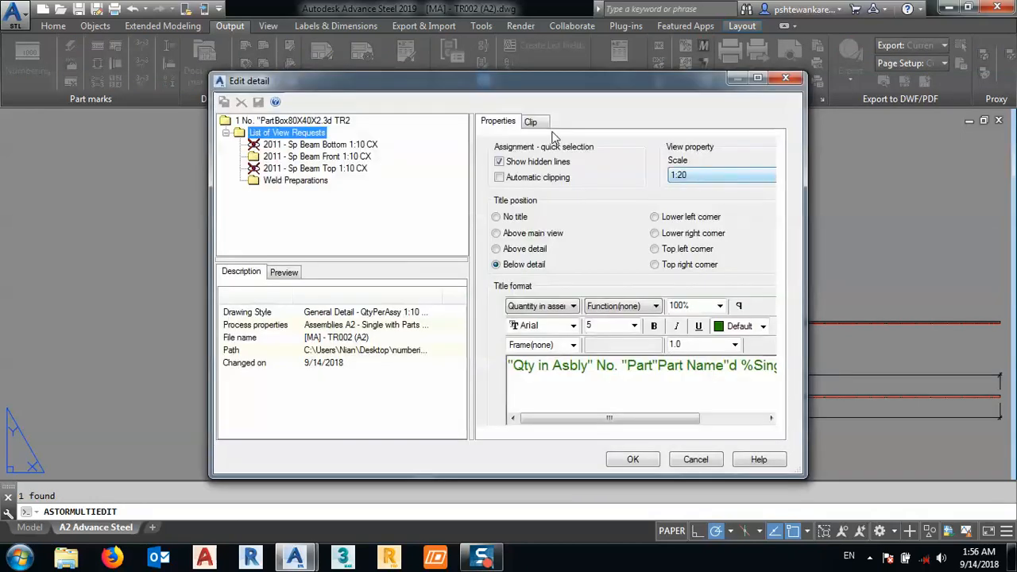
click(533, 122)
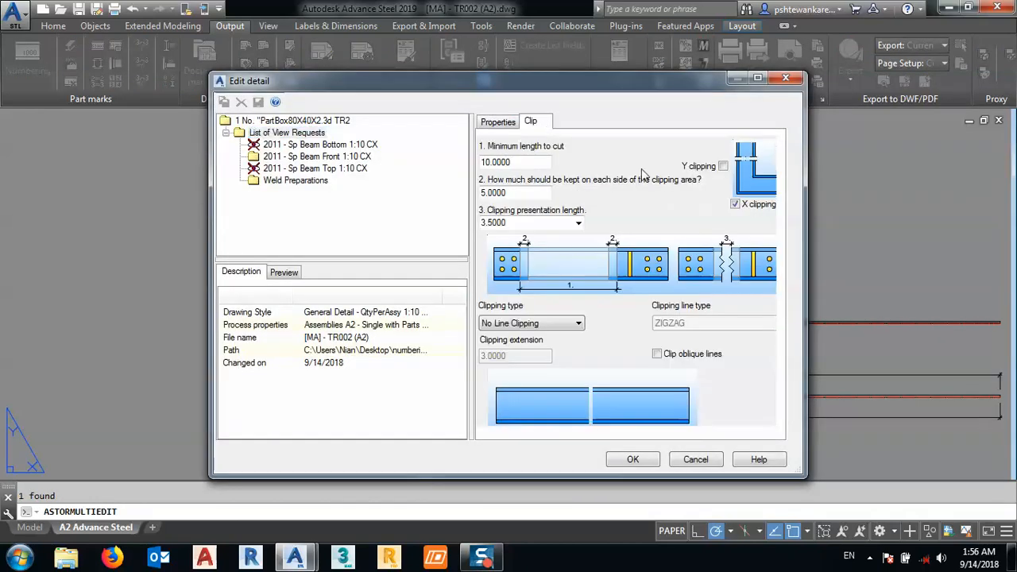
click(630, 460)
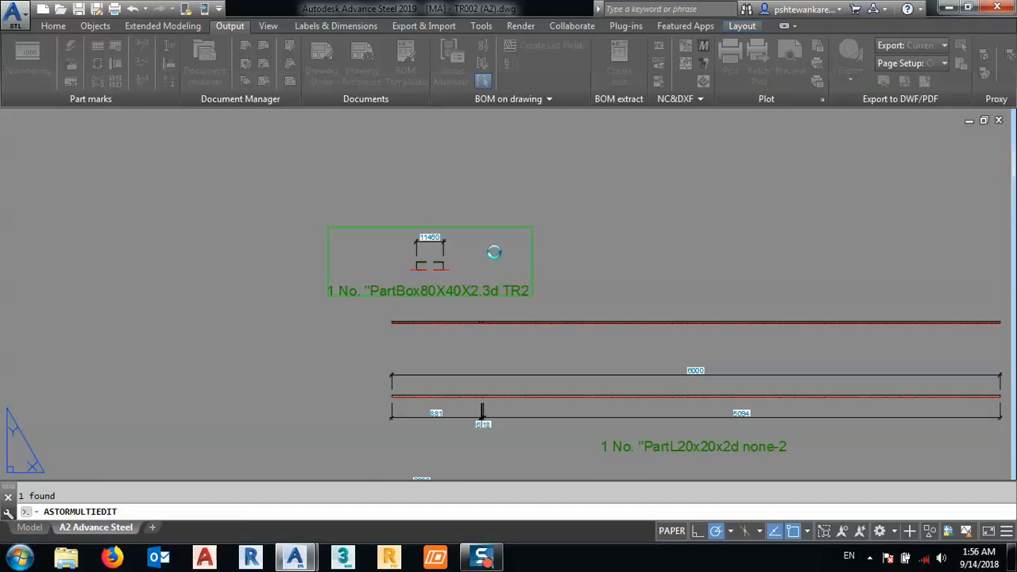
Set the clipping type of the PartBox80X40X2.3 M4 detail to Normal Clipping.
scroll(395, 160, down, 5)
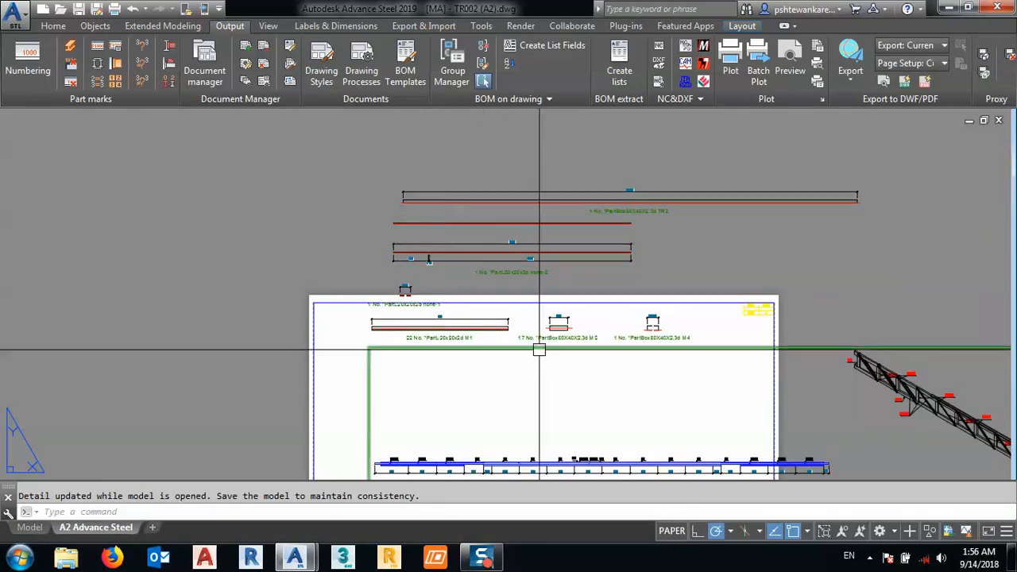
scroll(574, 349, up, 8)
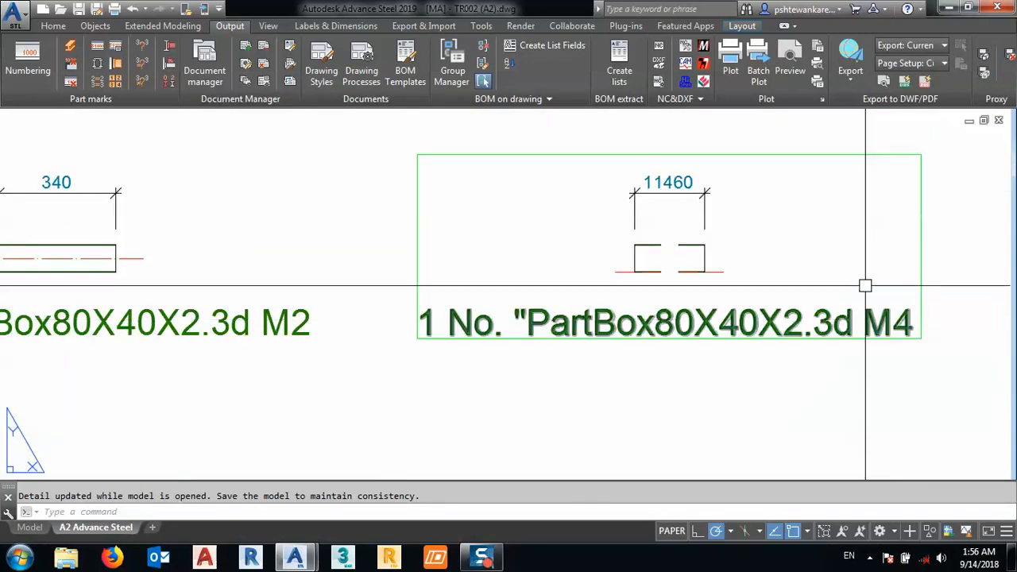
double_click(877, 154)
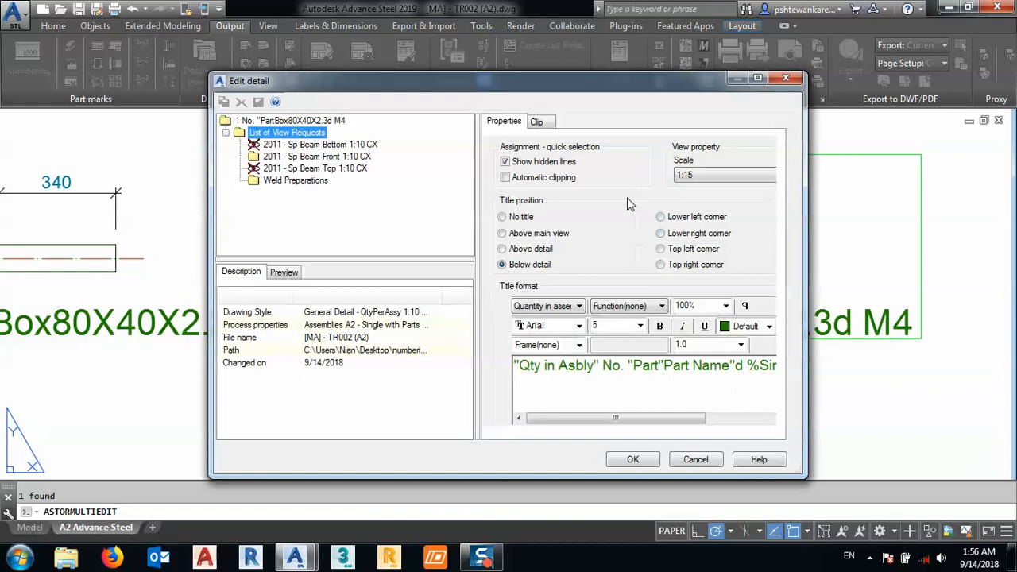
click(538, 123)
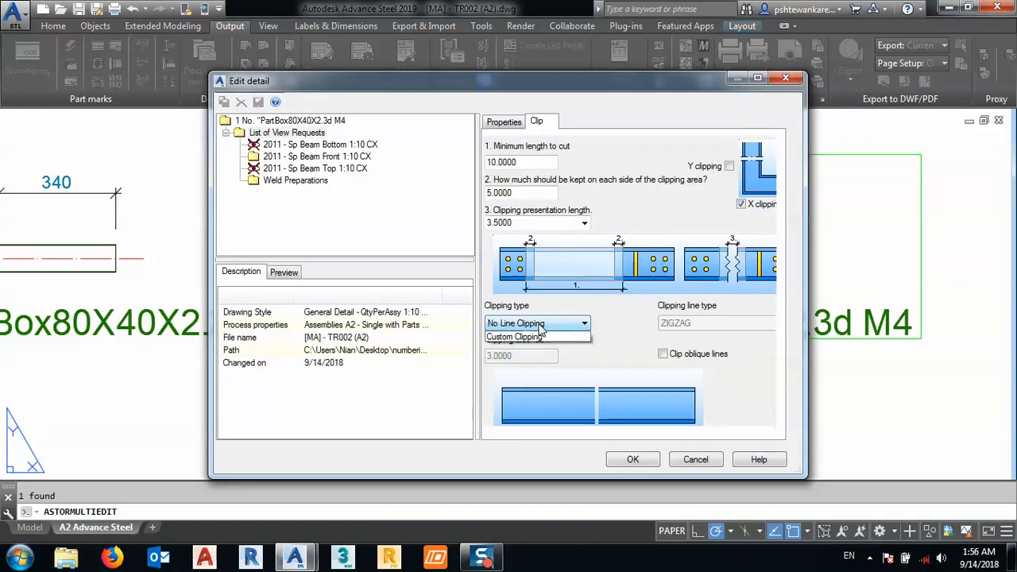
click(534, 338)
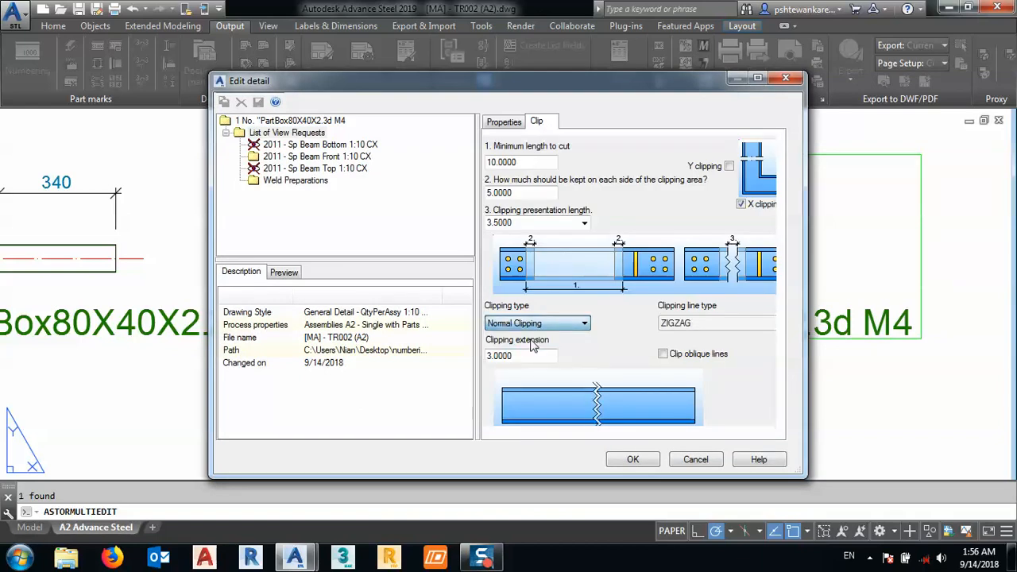
click(633, 459)
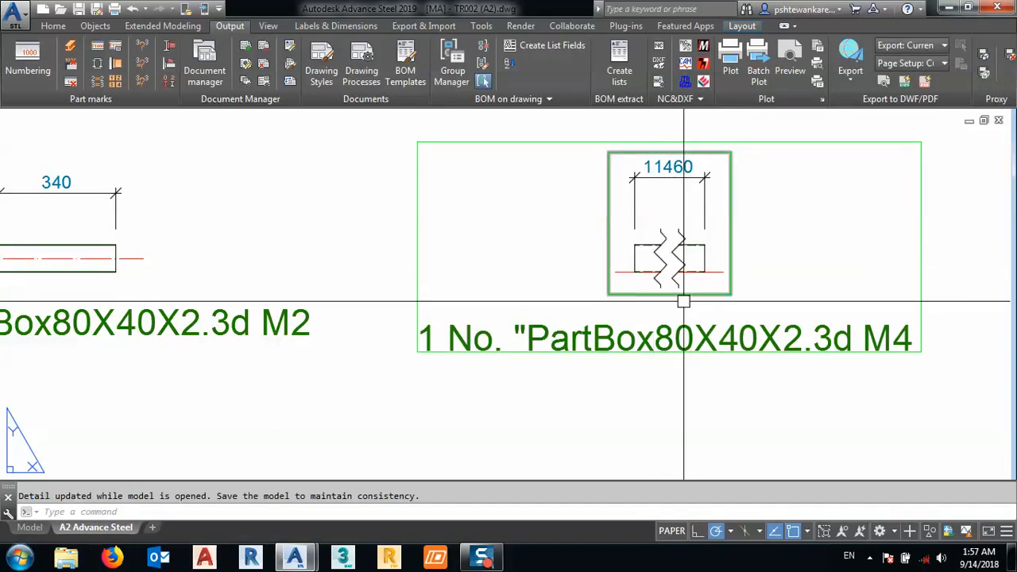
Close the TR002 (A2) assembly drawing after reviewing its truss views, and return to the steel frame model.
scroll(683, 302, down, 6)
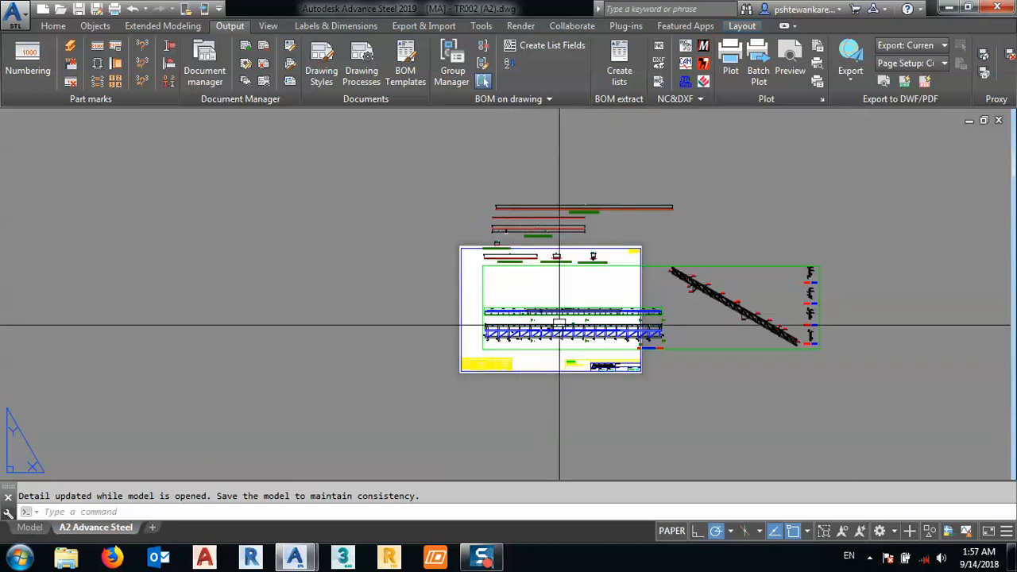
scroll(545, 340, up, 6)
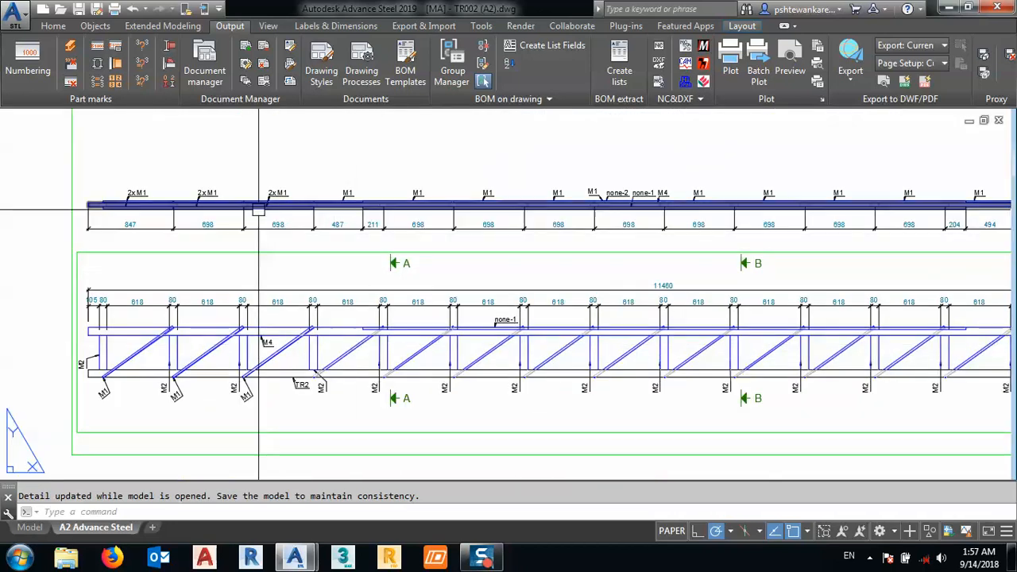
scroll(359, 276, down, 5)
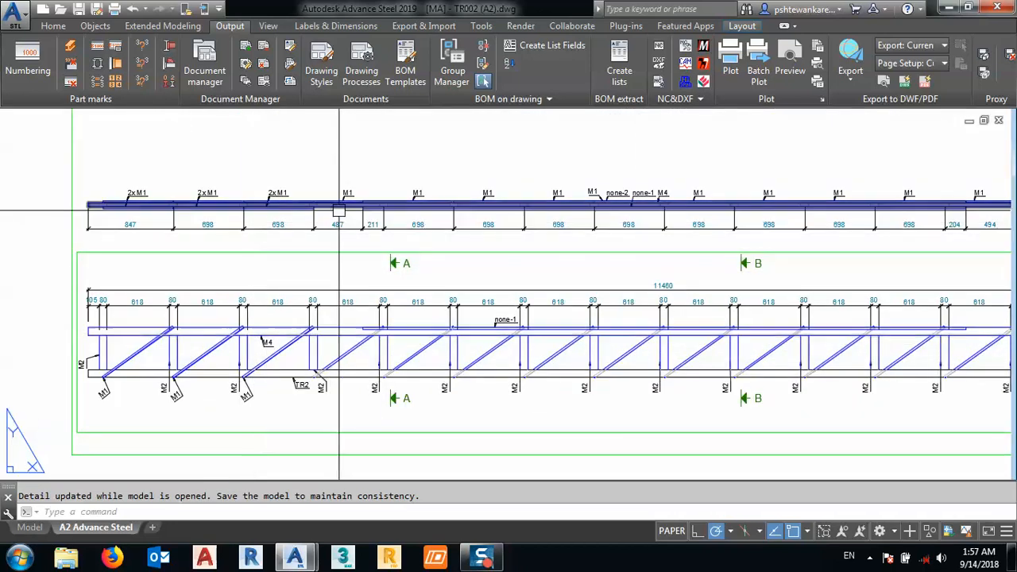
scroll(359, 277, down, 3)
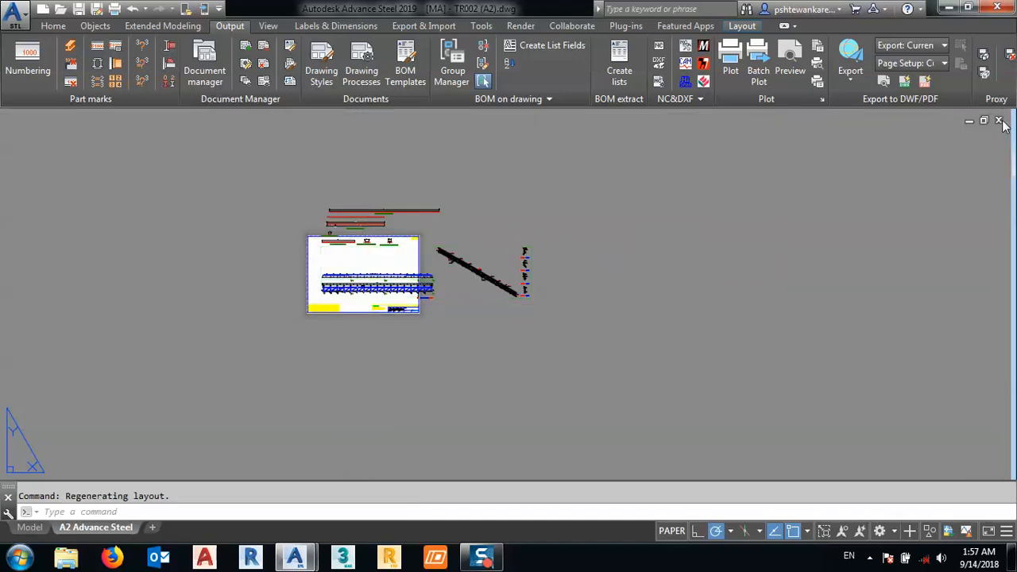
click(999, 120)
click(502, 314)
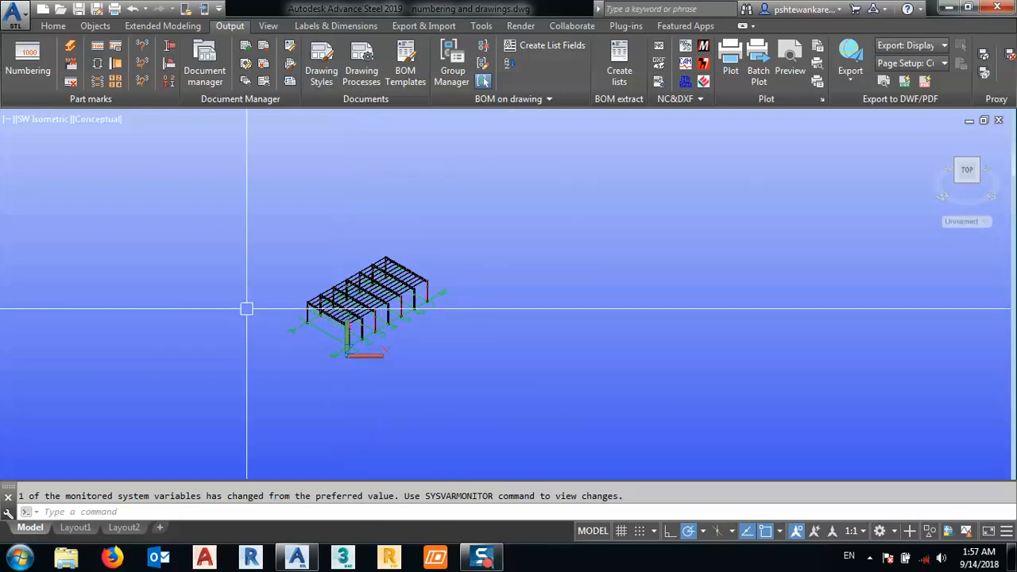
scroll(288, 306, up, 2)
scroll(288, 305, up, 2)
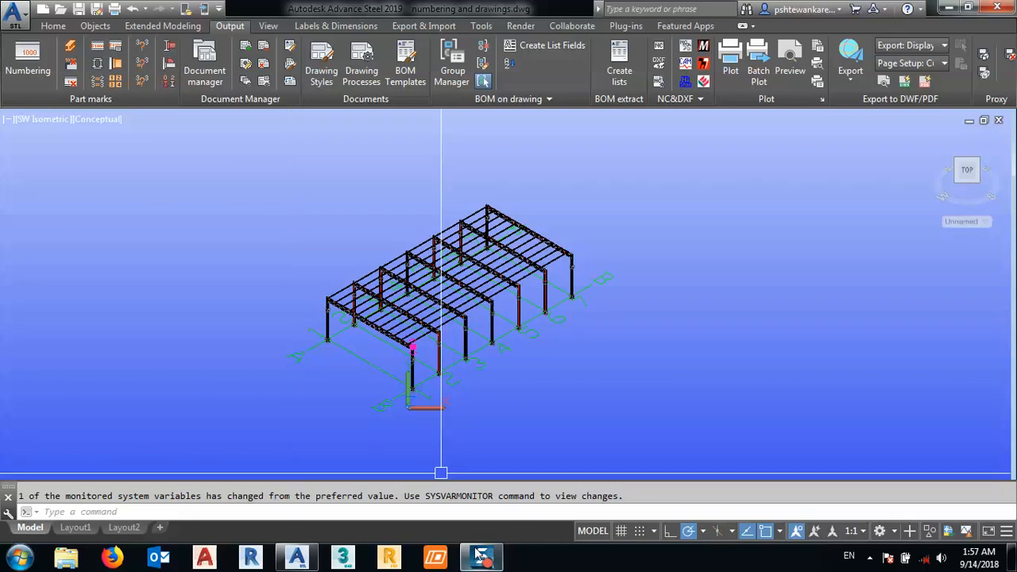